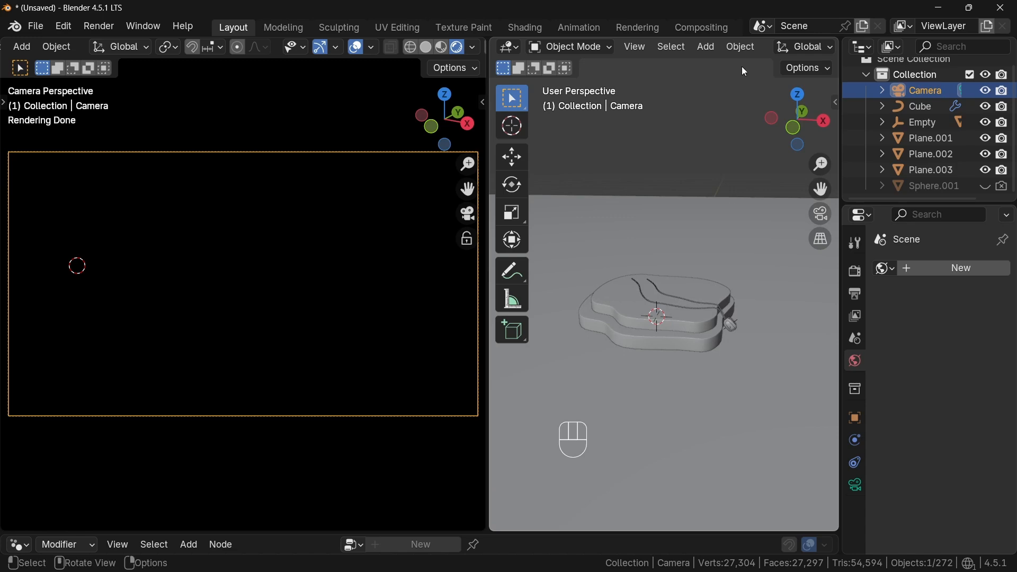
- Add an area light and move it up along the Z axis above the pendant
{"action": "left_click", "coordinate": [706, 47]}
{"action": "mouse_move", "coordinate": [742, 267]}
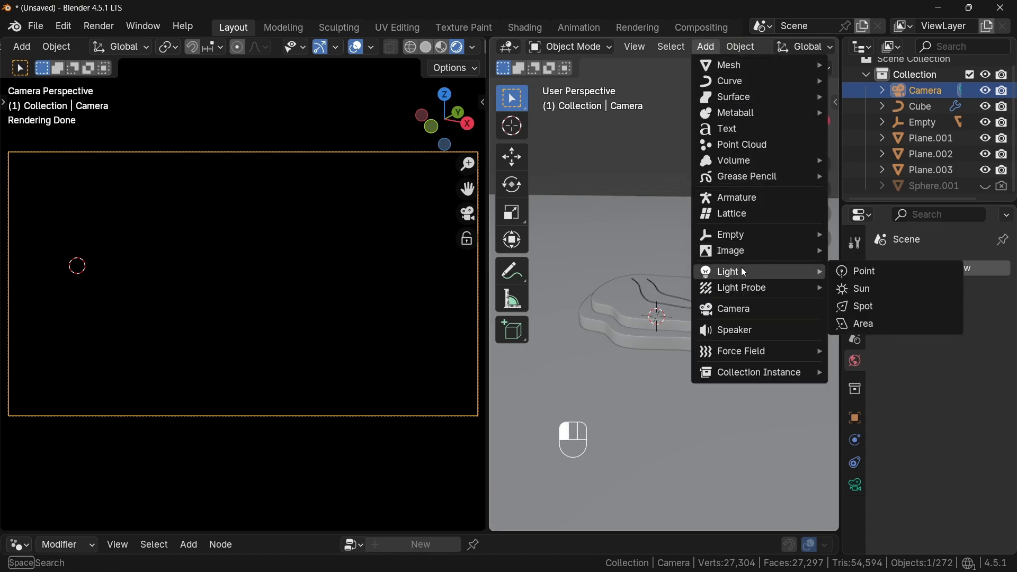
{"action": "left_click", "coordinate": [874, 324]}
{"action": "key", "text": "g"}
{"action": "key", "text": "z"}
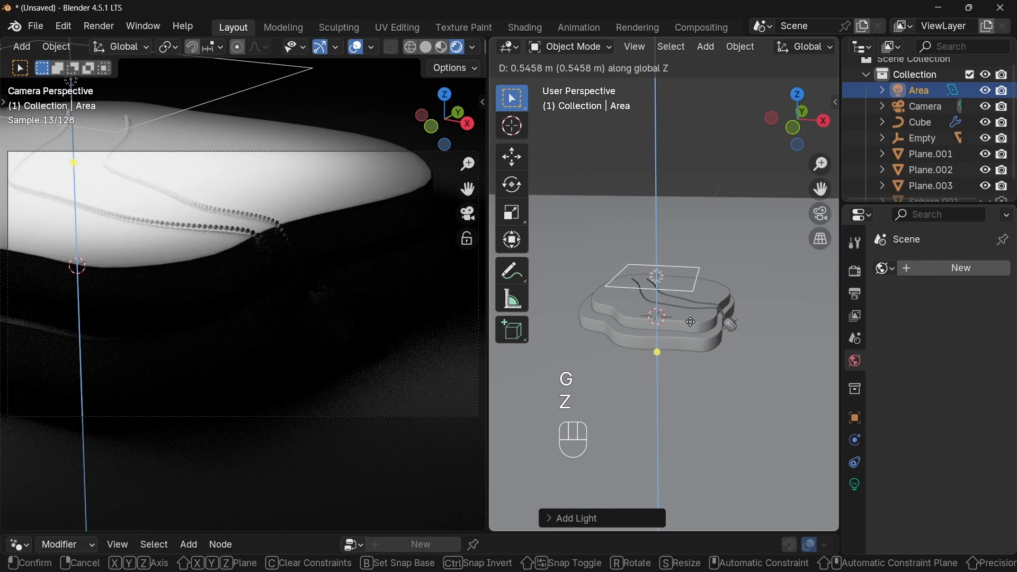
{"action": "left_click", "coordinate": [757, 162]}
- In front view, move the area light about 1.9 m sideways and 0.6 m up, then tilt it about 70° around Y
{"action": "left_click", "coordinate": [793, 130]}
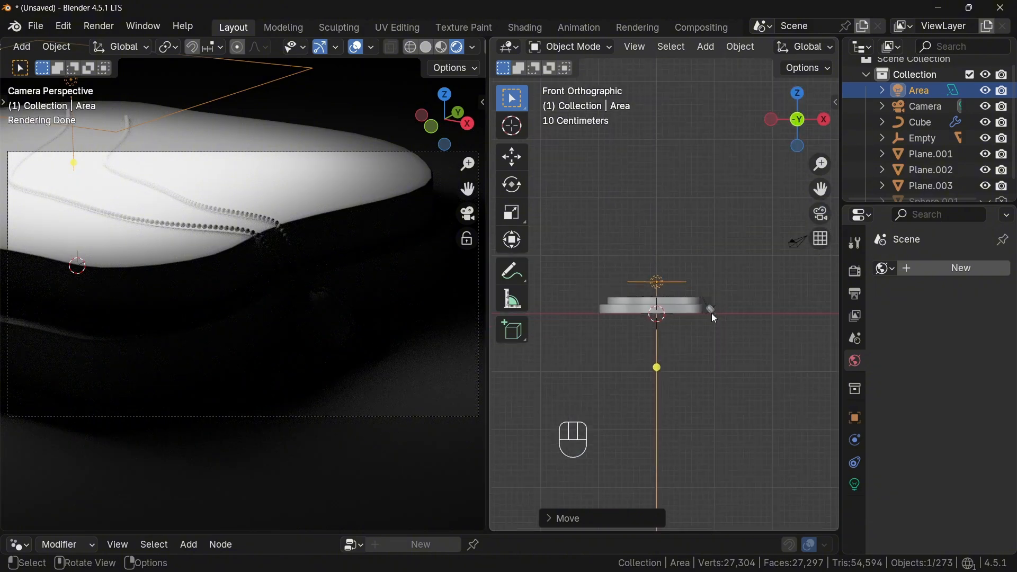
{"action": "mouse_move", "coordinate": [710, 312]}
{"action": "middle_mouse_down", "text": "shift"}
{"action": "mouse_move", "coordinate": [719, 316]}
{"action": "mouse_move", "coordinate": [692, 319]}
{"action": "middle_mouse_up", "text": "shift"}
{"action": "key", "text": "g"}
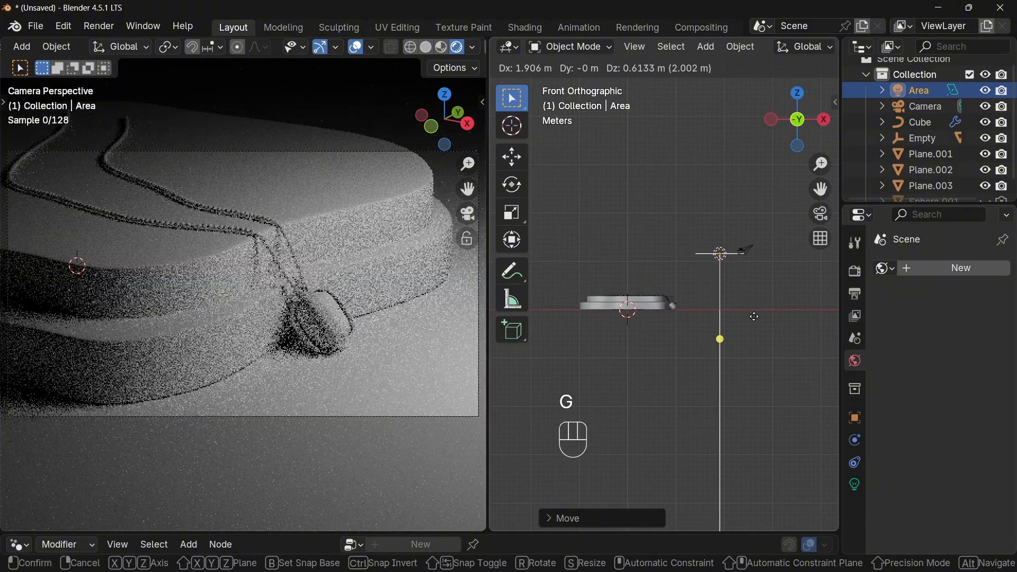
{"action": "key", "text": "r"}
{"action": "key", "text": "y"}
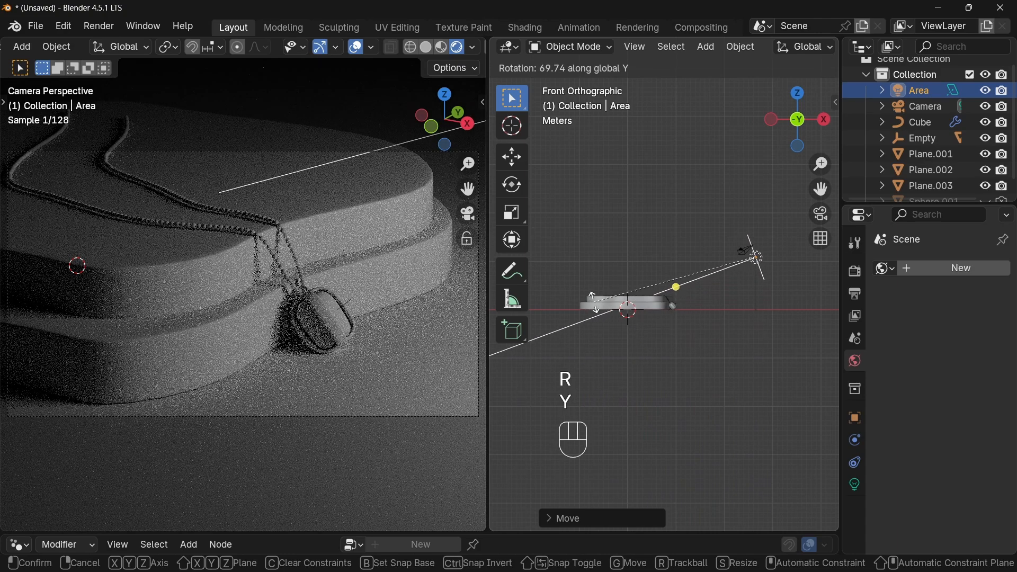
{"action": "left_click", "coordinate": [596, 300]}
- Set the area light's beam spread to 6° and its power to 5
{"action": "left_click", "coordinate": [855, 484]}
{"action": "scroll", "coordinate": [948, 450], "scroll_direction": "down", "scroll_amount": 2}
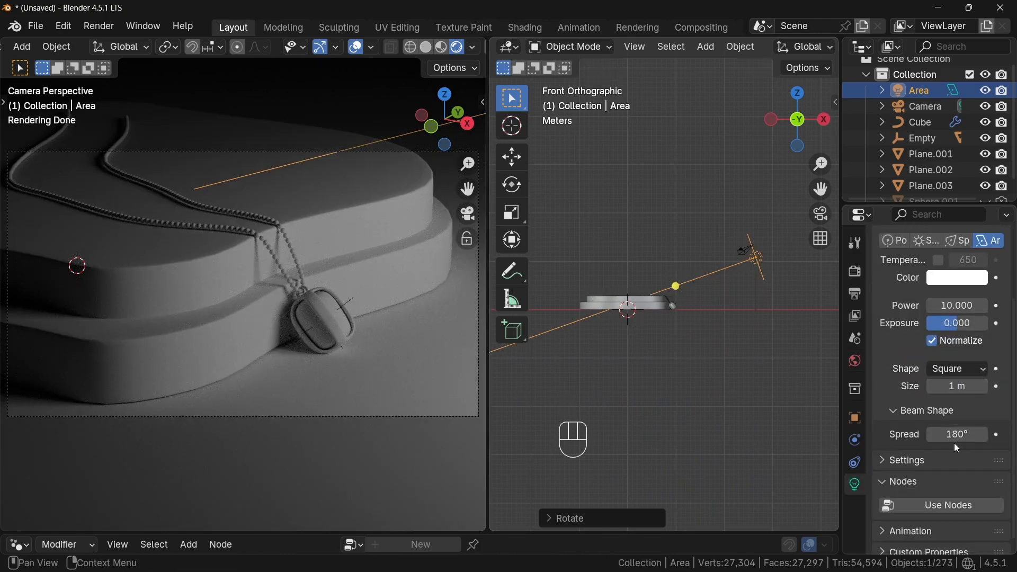
{"action": "type", "text": "30"}
{"action": "key", "text": "Return"}
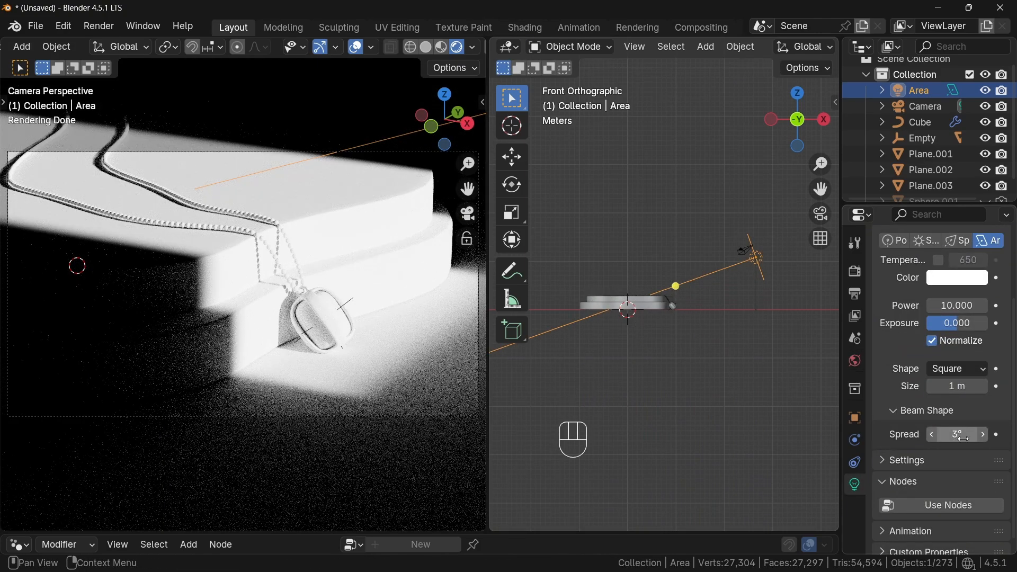
{"action": "left_click", "coordinate": [959, 435]}
{"action": "type", "text": "6"}
{"action": "key", "text": "Return"}
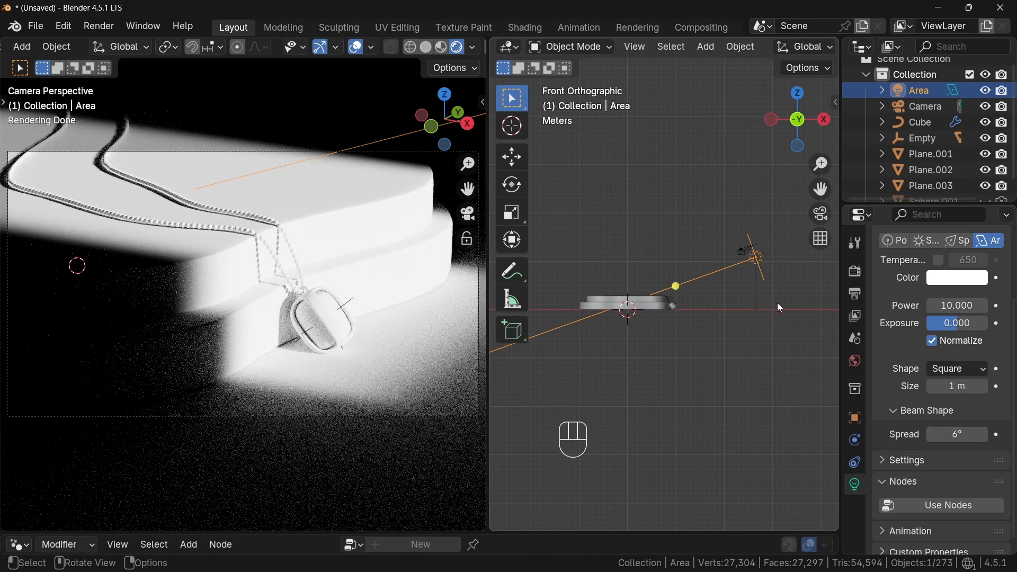
{"action": "type", "text": "5"}
{"action": "key", "text": "Return"}
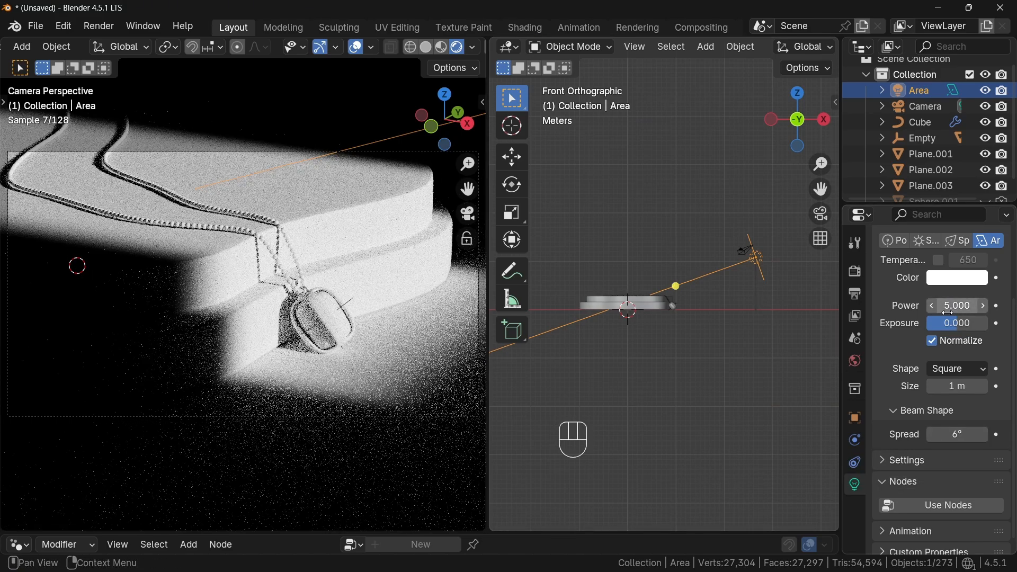
- Scale the area light
{"action": "key", "text": "s"}
{"action": "left_click", "coordinate": [780, 322]}
{"action": "middle_click_drag", "start_coordinate": [779, 322], "coordinate": [589, 390]}
{"action": "scroll", "coordinate": [589, 391], "scroll_direction": "up", "scroll_amount": 4}
- Move the area light about 1.2 m along Y and rotate it about -23° around Z
{"action": "key", "text": "g"}
{"action": "key", "text": "y"}
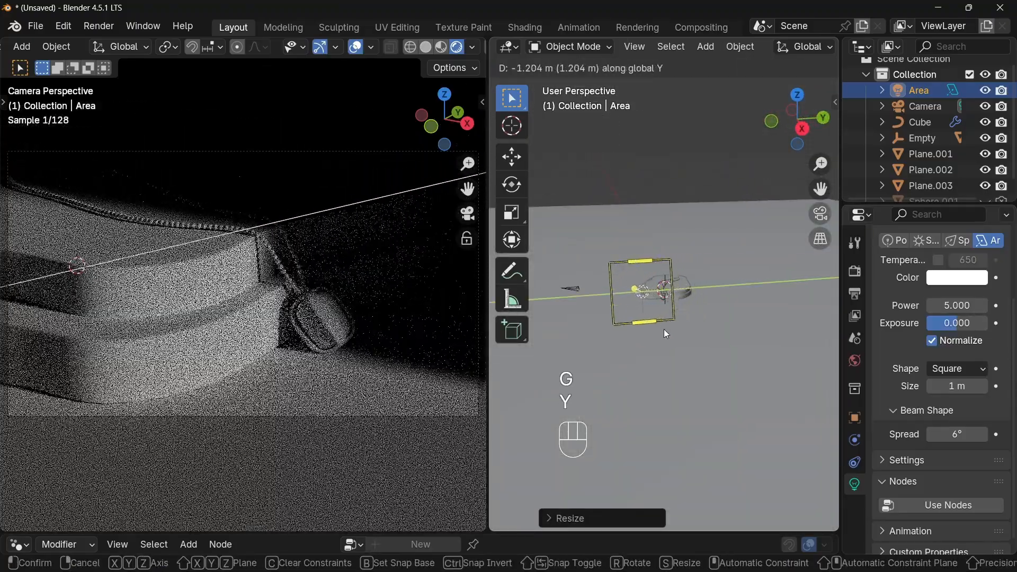
{"action": "left_click", "coordinate": [662, 330]}
{"action": "key", "text": "r"}
{"action": "key", "text": "z"}
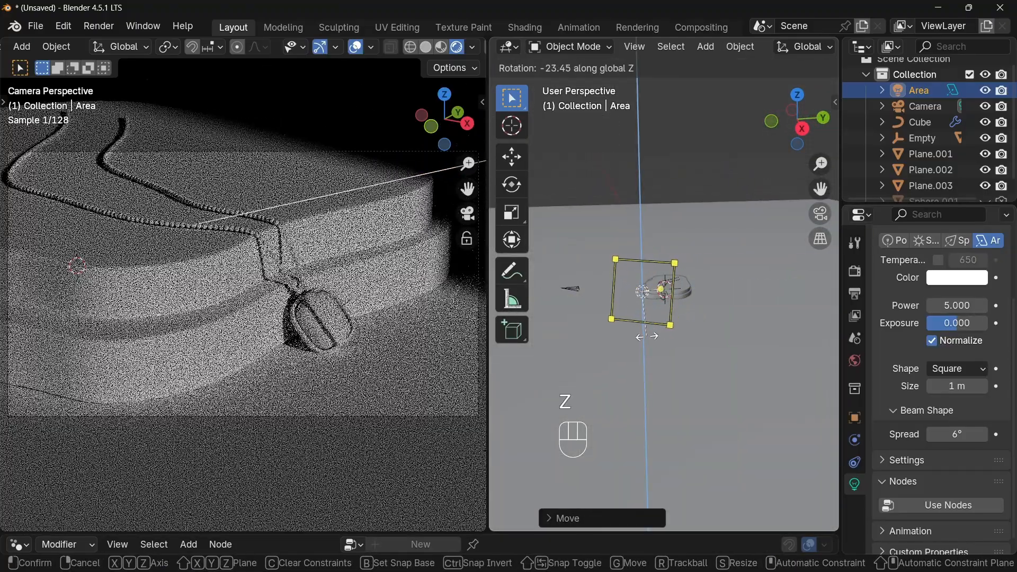
{"action": "left_click", "coordinate": [650, 341]}
- Add a plane and raise it along Z above the pendant
{"action": "middle_click_drag", "start_coordinate": [623, 318], "coordinate": [688, 347]}
{"action": "left_click", "coordinate": [711, 47]}
{"action": "mouse_move", "coordinate": [726, 69]}
{"action": "left_click", "coordinate": [863, 68]}
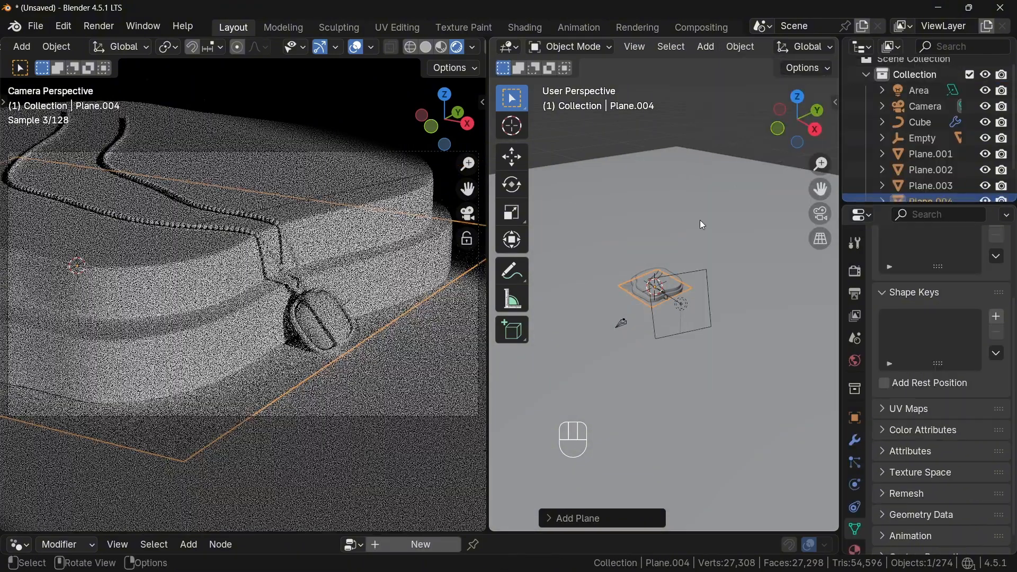
{"action": "key", "text": "g"}
{"action": "key", "text": "z"}
{"action": "left_click", "coordinate": [671, 310]}
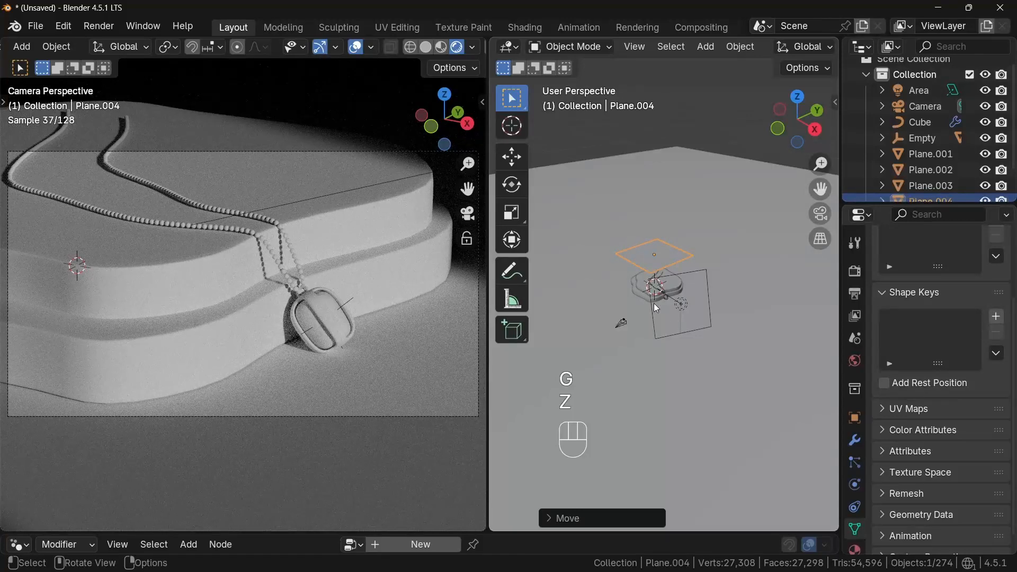
- Add a Copy Location constraint to the plane targeting the area light, then delete it
{"action": "left_click", "coordinate": [856, 506]}
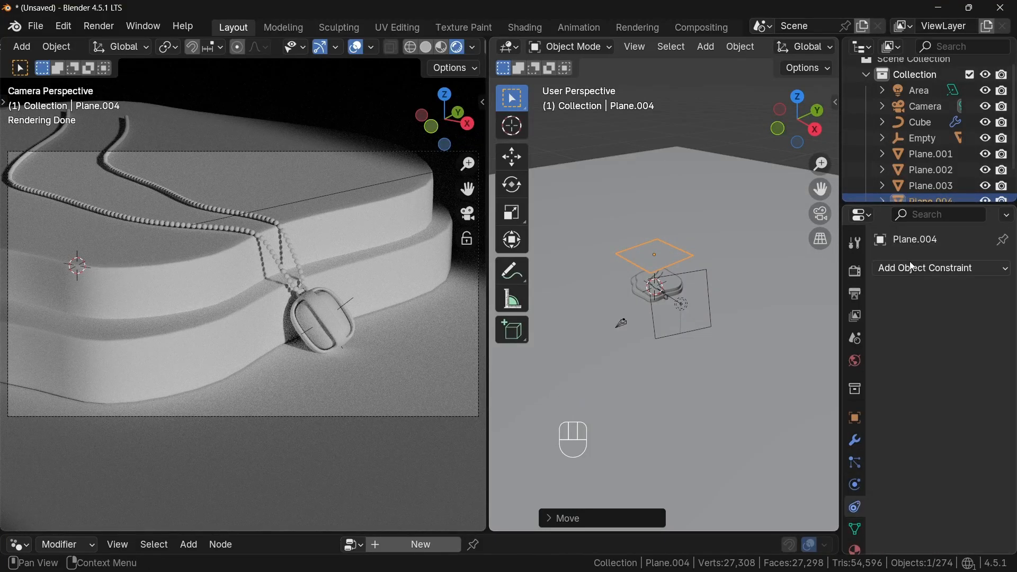
{"action": "left_click", "coordinate": [913, 266]}
{"action": "left_click", "coordinate": [732, 311]}
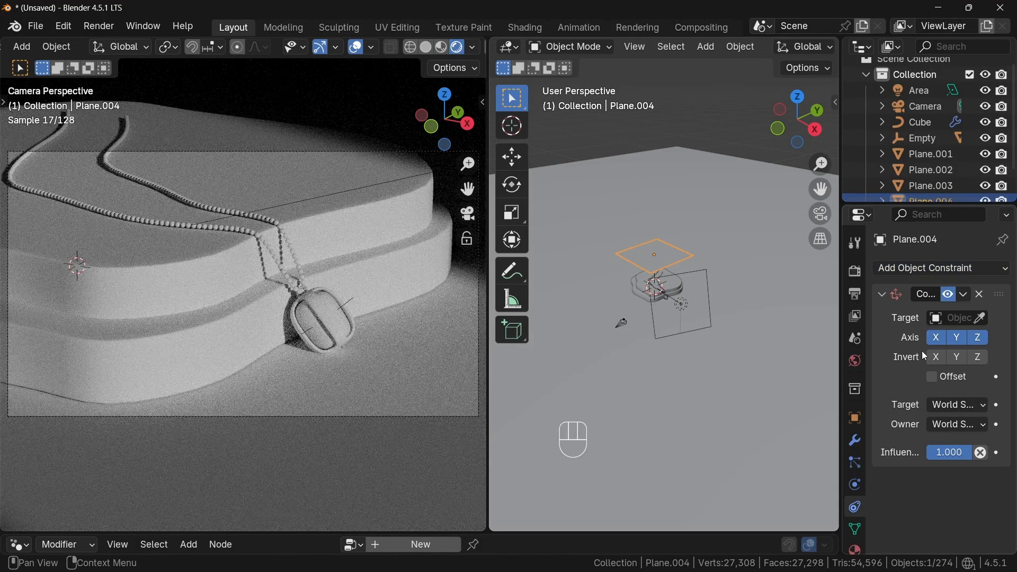
{"action": "middle_click_drag", "start_coordinate": [711, 391], "coordinate": [695, 330], "text": "ctrl"}
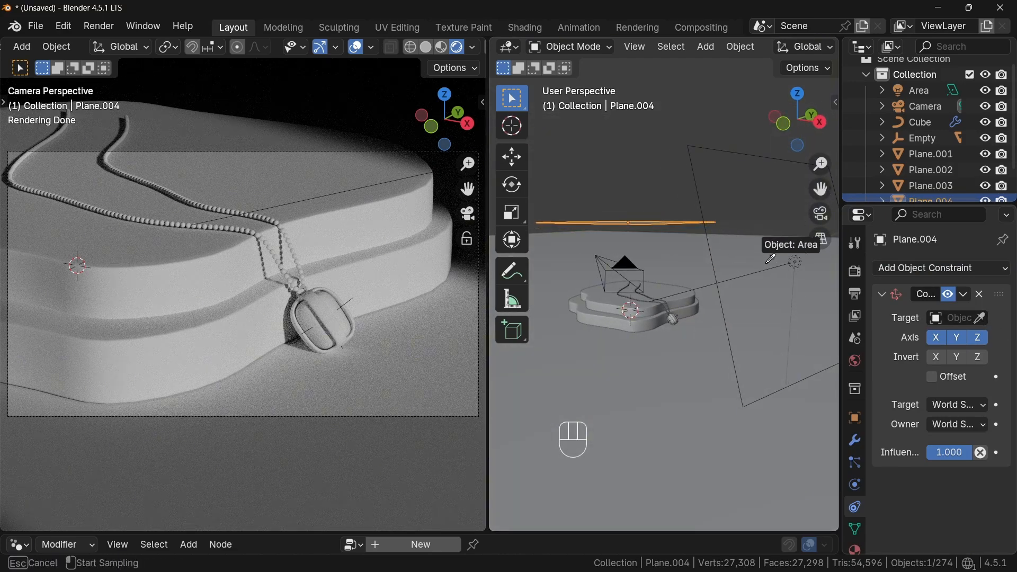
{"action": "left_click", "coordinate": [796, 261]}
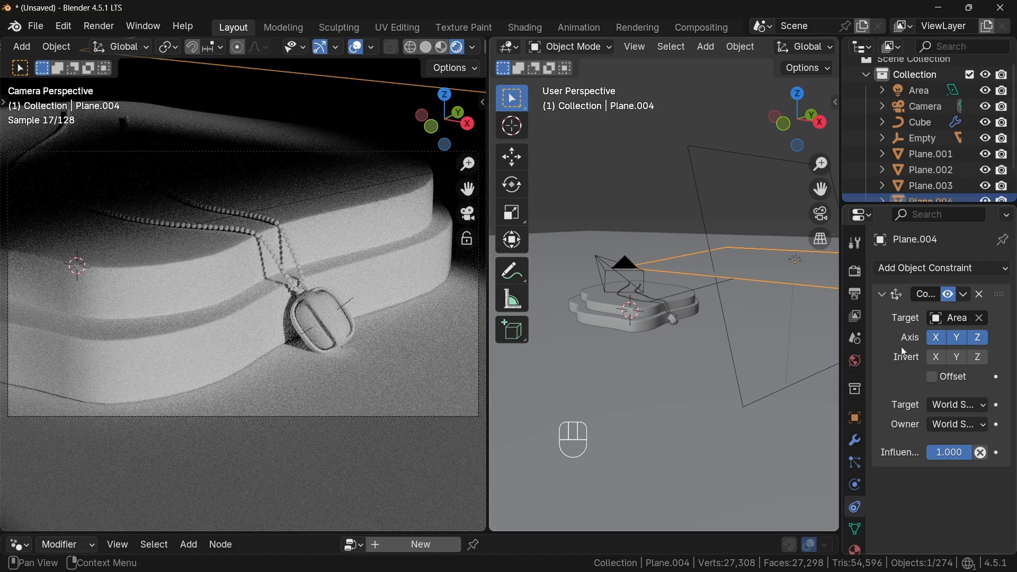
{"action": "left_click", "coordinate": [964, 295]}
{"action": "left_click", "coordinate": [933, 312]}
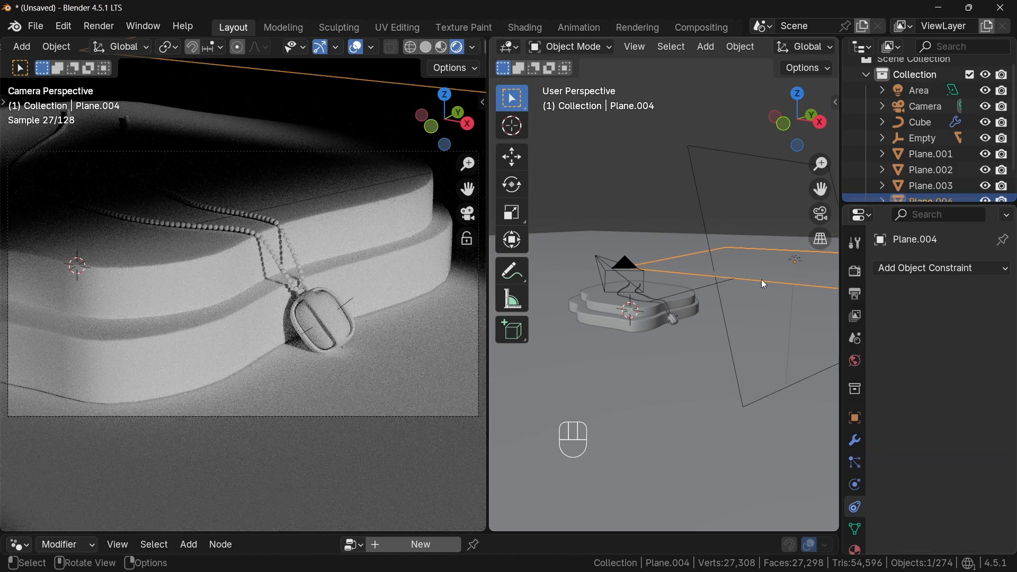
- Add a Copy Rotation constraint to the plane targeting the area light and apply it
{"action": "left_click", "coordinate": [907, 268]}
{"action": "left_click", "coordinate": [762, 329]}
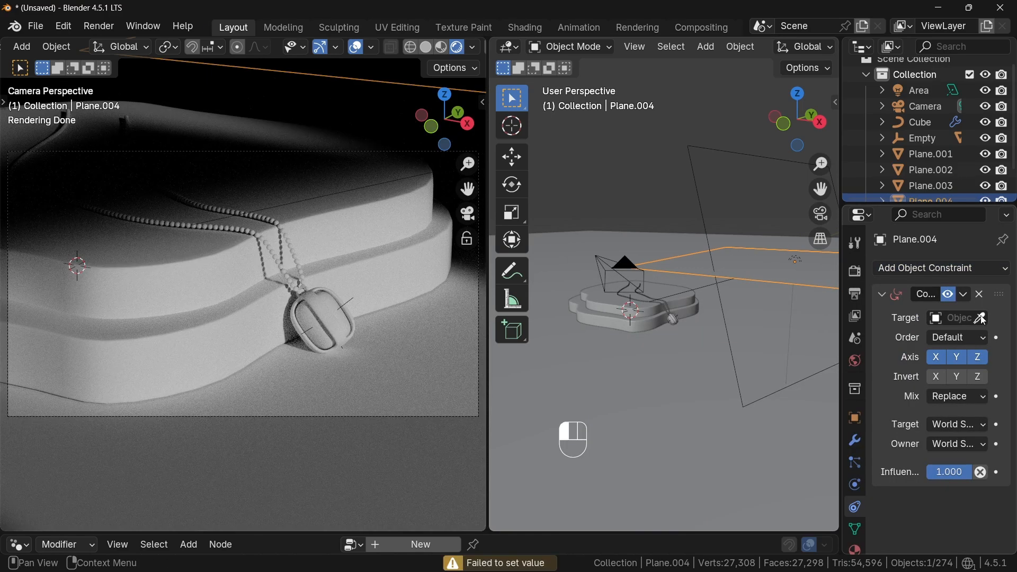
{"action": "left_click", "coordinate": [704, 211]}
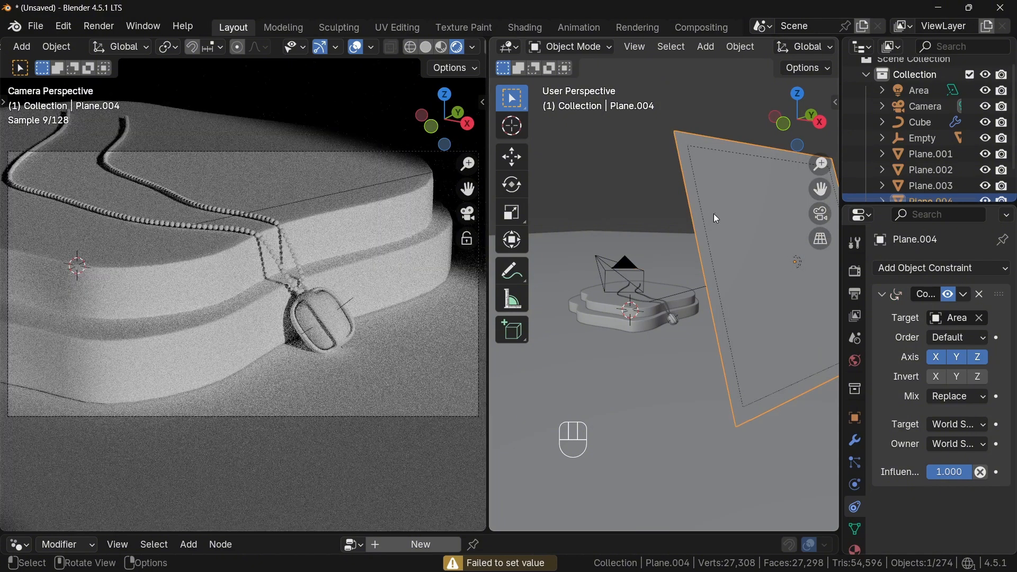
{"action": "left_click", "coordinate": [965, 295]}
{"action": "left_click", "coordinate": [885, 313]}
- Move the plane slightly along its local Z axis, in front of the light
{"action": "middle_click_drag", "start_coordinate": [745, 326], "coordinate": [704, 338]}
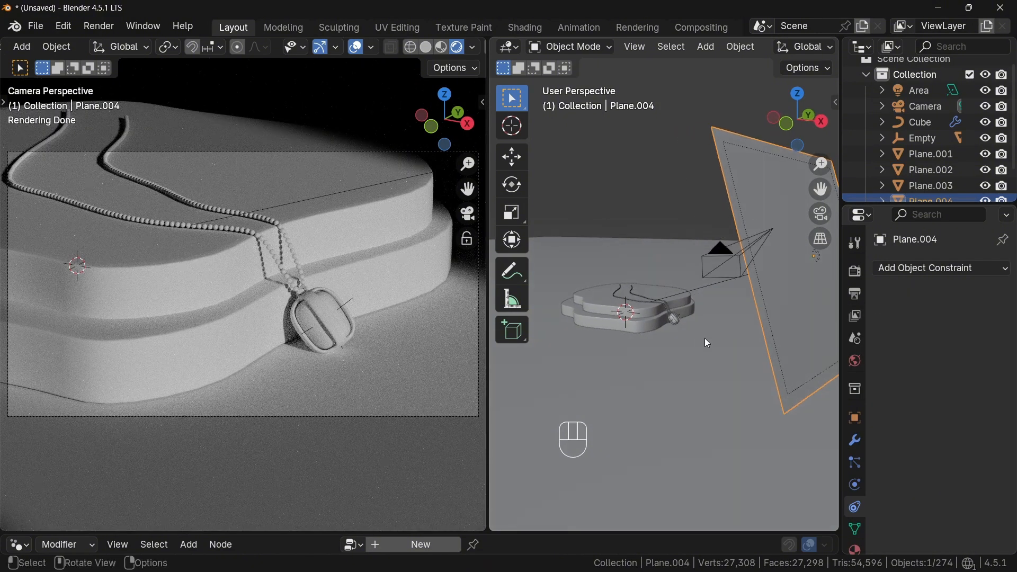
{"action": "left_click_drag", "start_coordinate": [488, 334], "coordinate": [375, 335]}
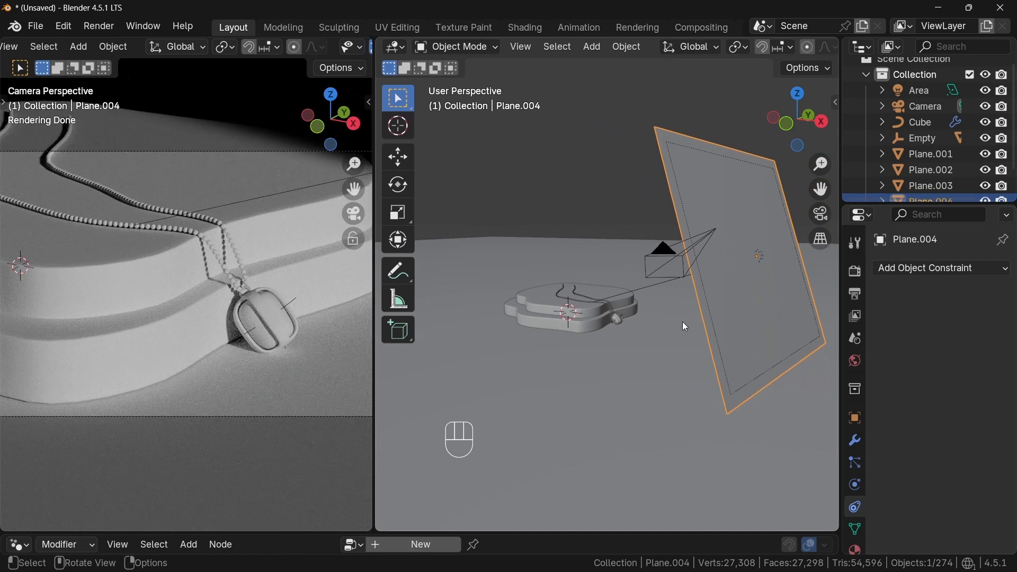
{"action": "mouse_move", "coordinate": [682, 322]}
{"action": "middle_mouse_down"}
{"action": "mouse_move", "coordinate": [703, 332]}
{"action": "mouse_move", "coordinate": [669, 320]}
{"action": "mouse_move", "coordinate": [680, 320]}
{"action": "middle_mouse_up"}
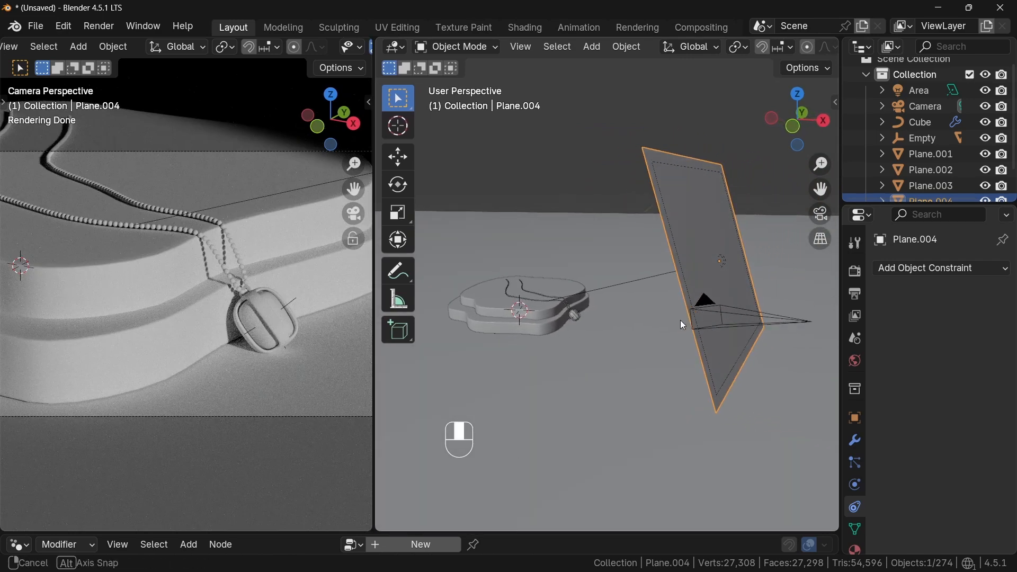
{"action": "key", "text": "g"}
{"action": "key", "text": "z"}
{"action": "key", "text": "z"}
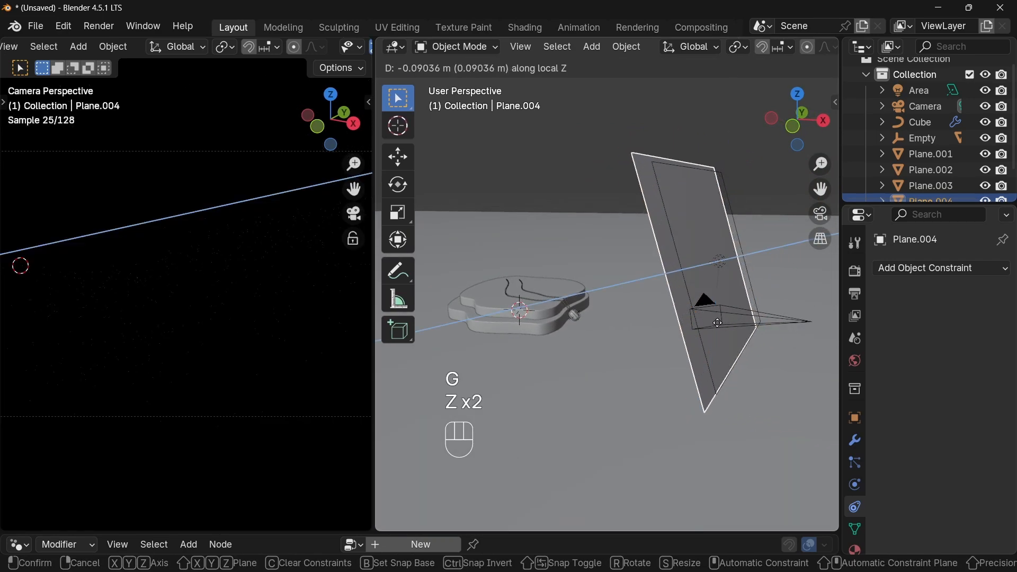
{"action": "left_click", "coordinate": [719, 326]}
- In Edit Mode, move one side edge of the plane about 1.2 m along local Y to narrow it into a strip
{"action": "key", "text": "Tab"}
{"action": "middle_click_drag", "start_coordinate": [721, 328], "coordinate": [541, 291]}
{"action": "left_click_drag", "start_coordinate": [686, 141], "coordinate": [776, 398]}
{"action": "middle_click_drag", "start_coordinate": [768, 318], "coordinate": [764, 272]}
{"action": "key", "text": "g"}
{"action": "key", "text": "y"}
{"action": "key", "text": "y"}
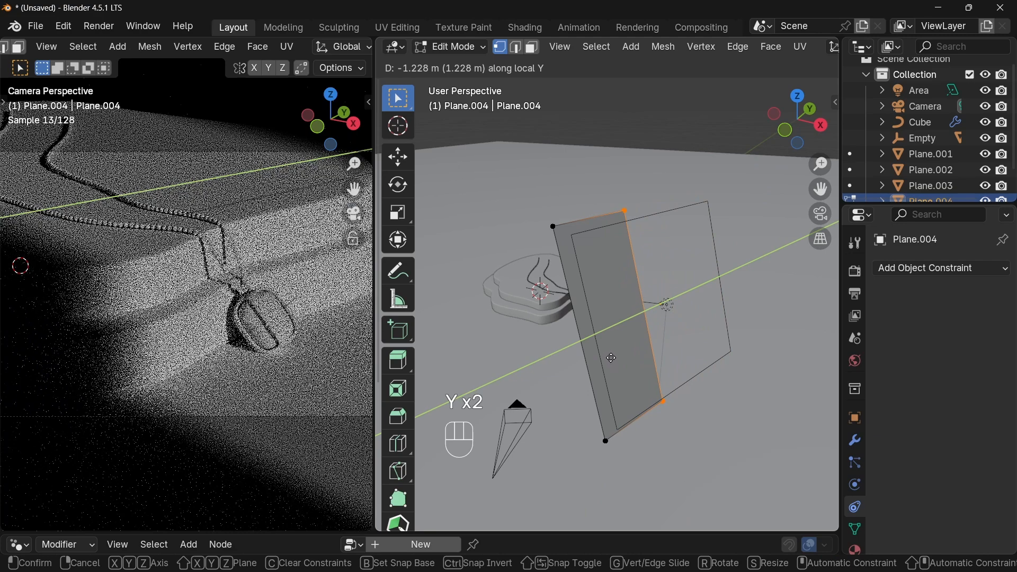
{"action": "left_click", "coordinate": [611, 356]}
- Duplicate the whole strip, offset the copy about 1.3 m along local Y, and leave Edit Mode
{"action": "key", "text": "a"}
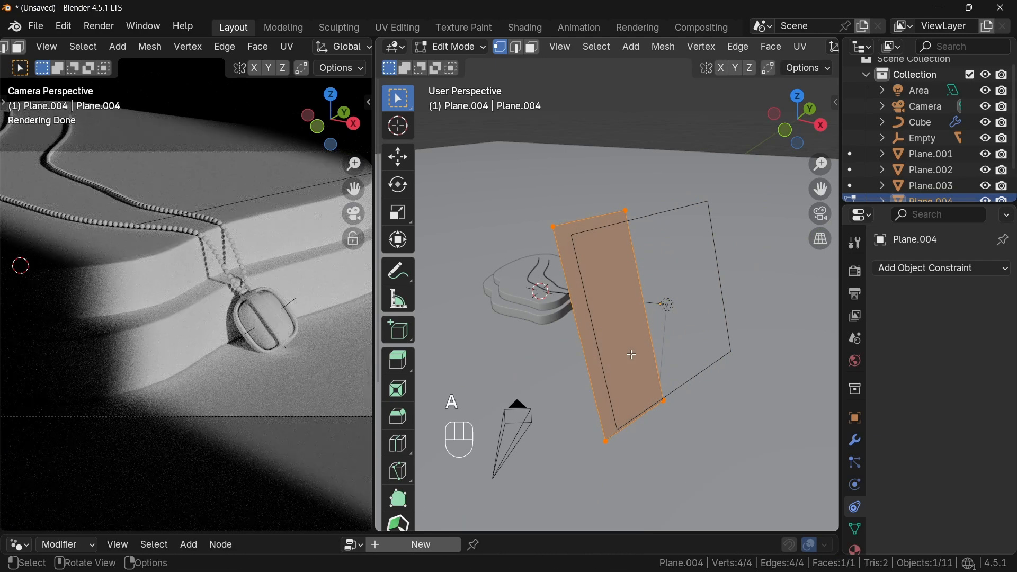
{"action": "key", "text": "shift+d"}
{"action": "key", "text": "y"}
{"action": "key", "text": "y"}
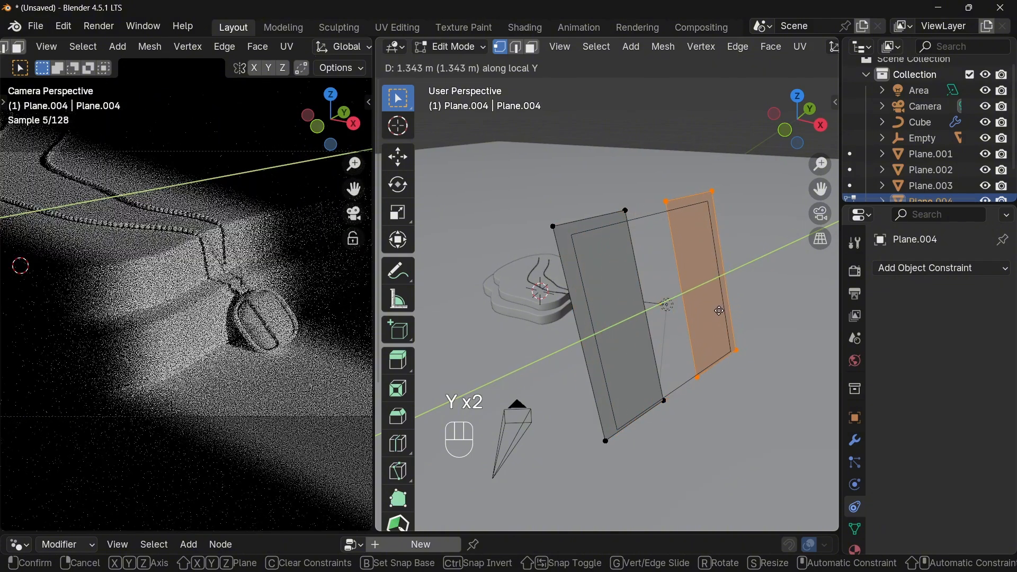
{"action": "left_click", "coordinate": [719, 312]}
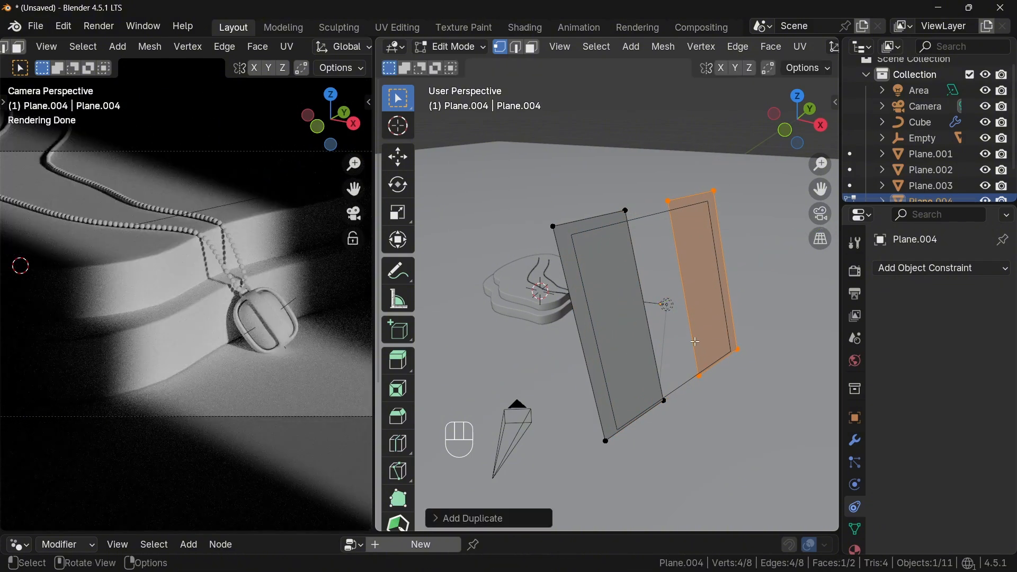
{"action": "key", "text": "Tab"}
- Select the area light and set its beam spread to 10°
{"action": "left_click", "coordinate": [666, 309]}
{"action": "left_click", "coordinate": [666, 310]}
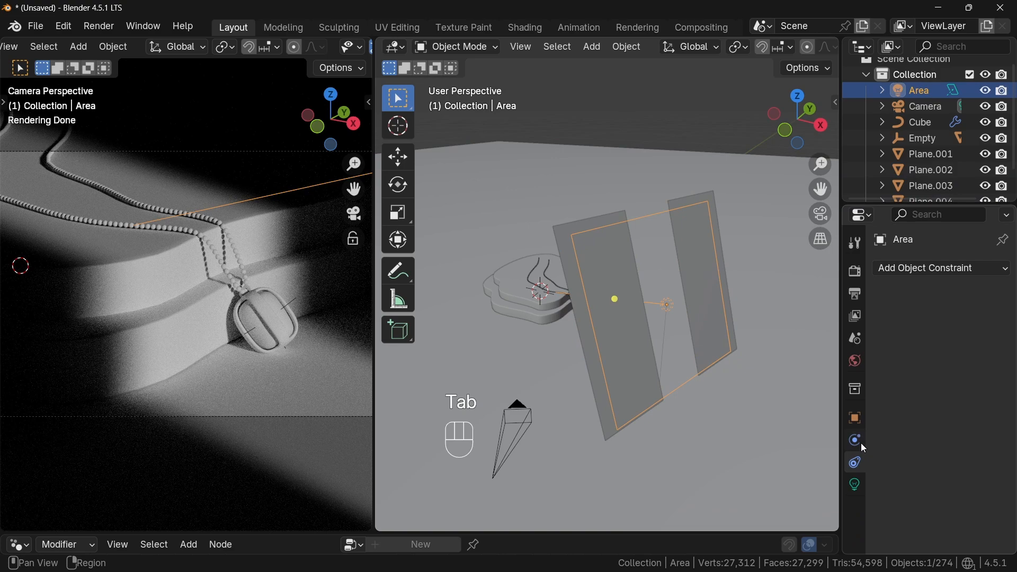
{"action": "left_click", "coordinate": [862, 482]}
{"action": "scroll", "coordinate": [965, 488], "scroll_direction": "down", "scroll_amount": 3}
{"action": "left_click_drag", "start_coordinate": [957, 467], "coordinate": [958, 467]}
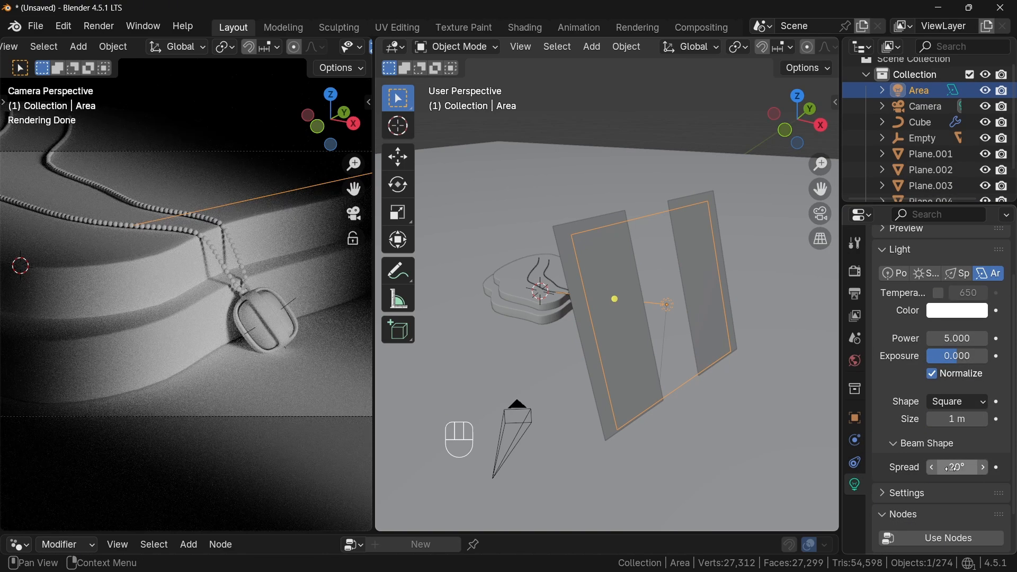
{"action": "key", "text": "Return"}
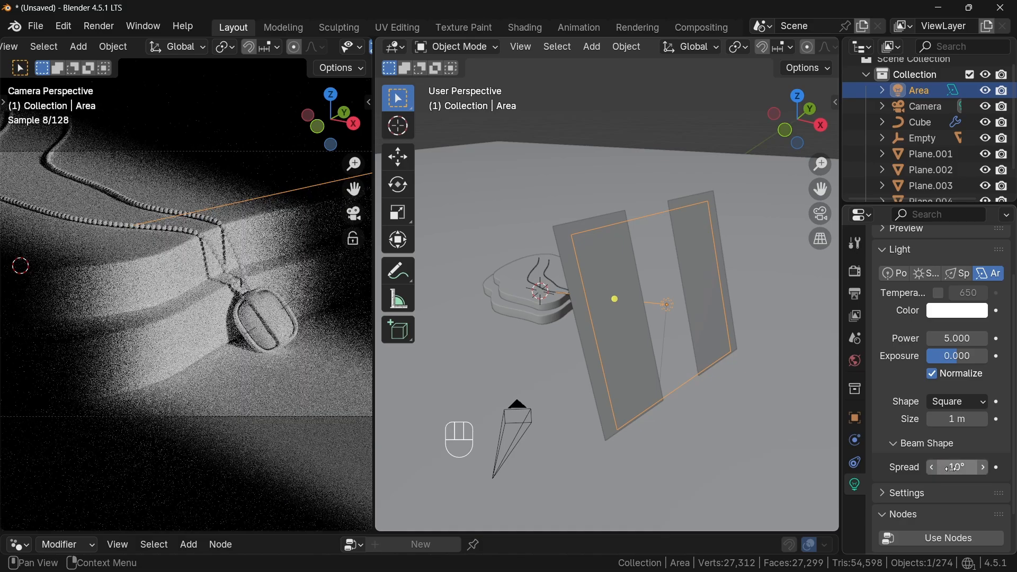
- Add a second area light and move it along the Z axis
{"action": "scroll", "coordinate": [687, 411], "scroll_direction": "down", "scroll_amount": 2}
{"action": "left_click_drag", "start_coordinate": [374, 288], "coordinate": [440, 289]}
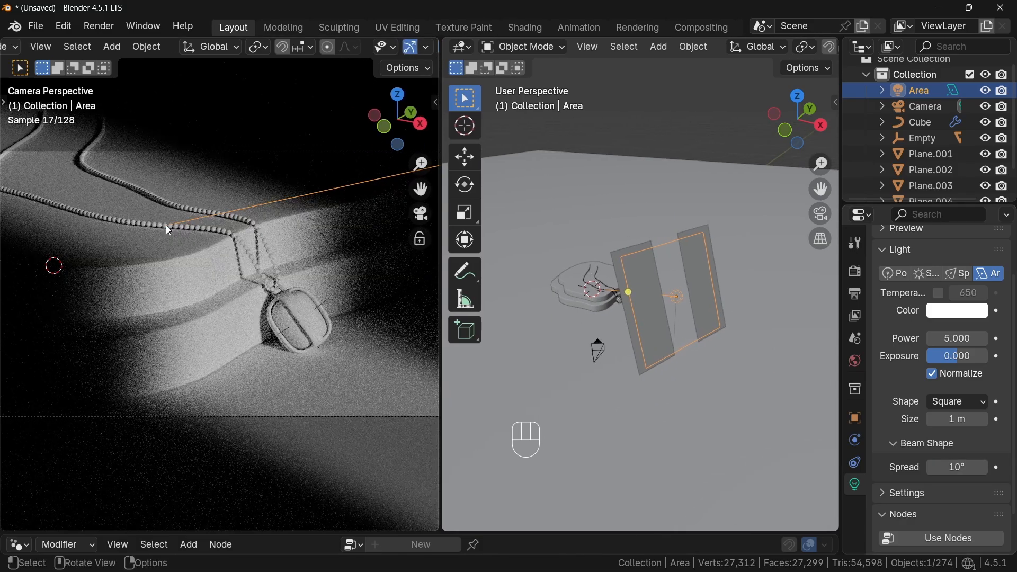
{"action": "scroll", "coordinate": [665, 275], "scroll_direction": "down", "scroll_amount": 2}
{"action": "left_click", "coordinate": [659, 46]}
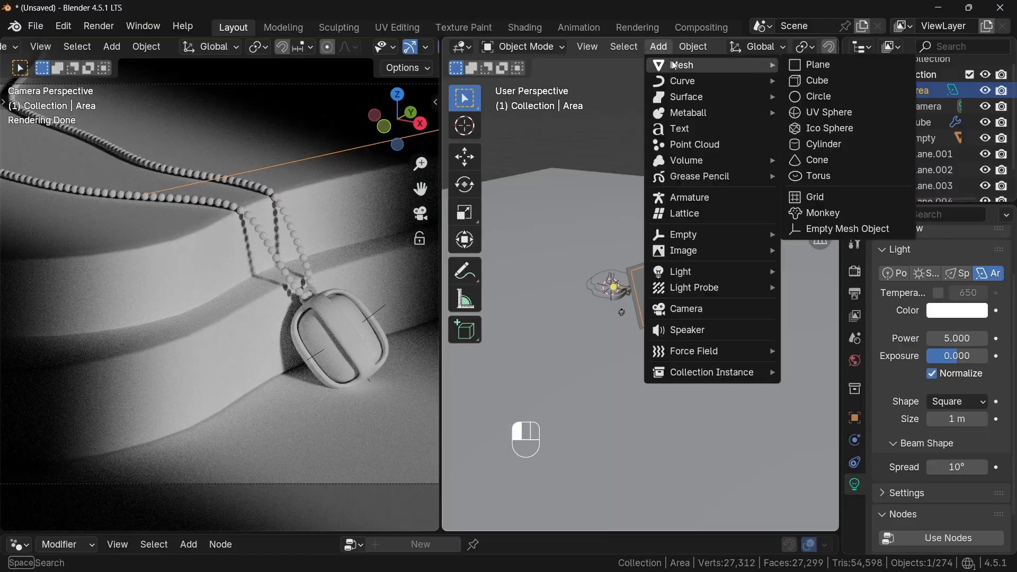
{"action": "mouse_move", "coordinate": [694, 270]}
{"action": "left_click", "coordinate": [858, 325]}
{"action": "key", "text": "g"}
{"action": "key", "text": "z"}
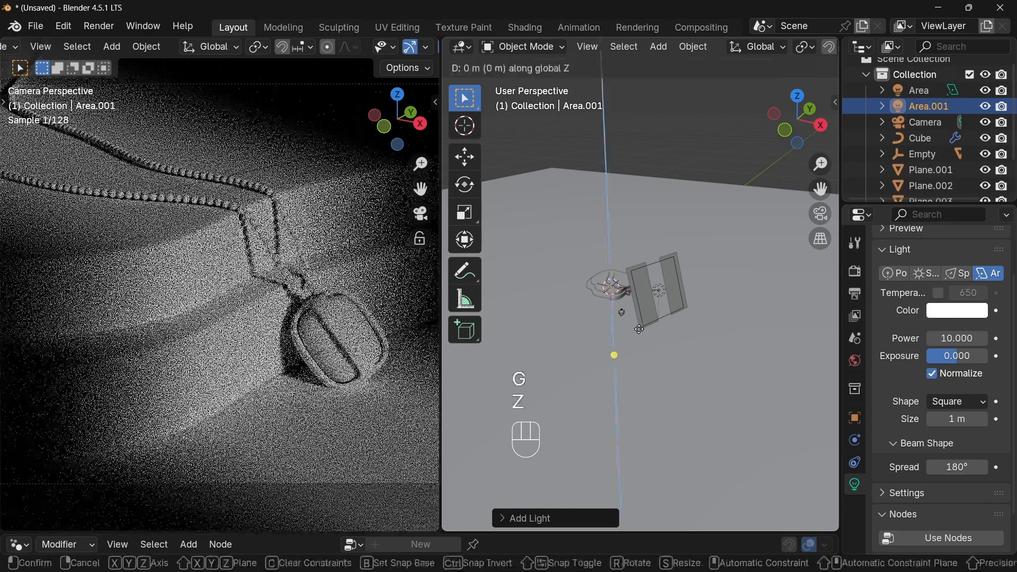
{"action": "left_click", "coordinate": [658, 291]}
- Move the second area light along Y and rotate it about the X axis to aim at the pendant
{"action": "key", "text": "g"}
{"action": "key", "text": "y"}
{"action": "middle_click_drag", "start_coordinate": [658, 292], "coordinate": [584, 274], "text": "ctrl"}
{"action": "left_click", "coordinate": [683, 257]}
{"action": "key", "text": "r"}
{"action": "key", "text": "x"}
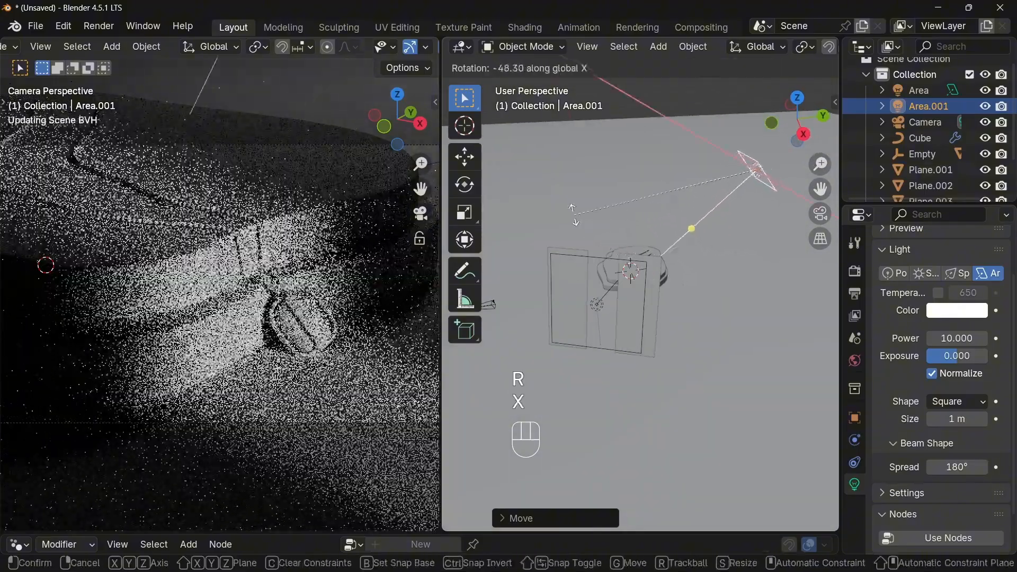
{"action": "left_click", "coordinate": [571, 216]}
- Scale the second area light up about 2.8 times and set its power to 90
{"action": "key", "text": "s"}
{"action": "left_click", "coordinate": [827, 313]}
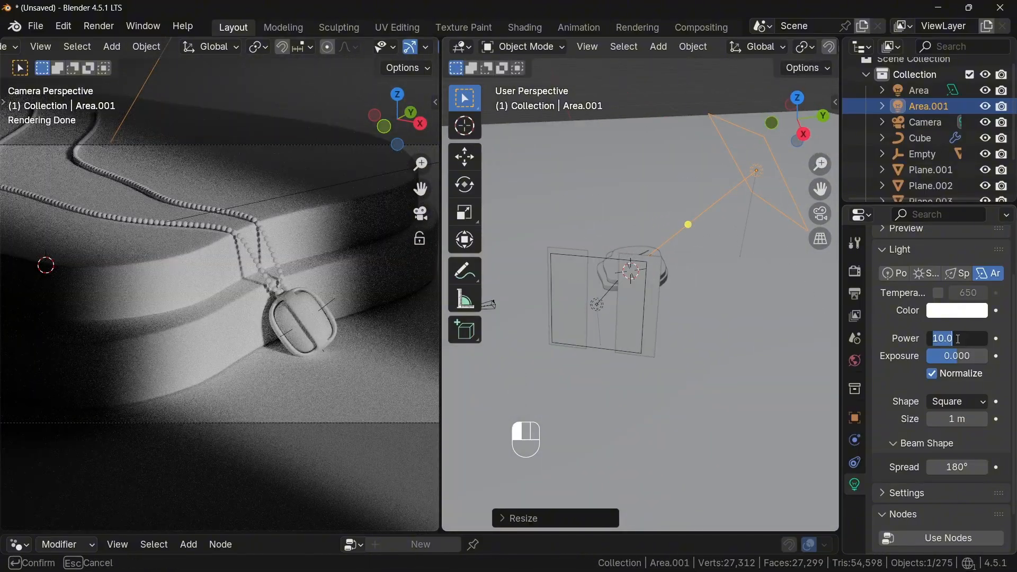
{"action": "left_click", "coordinate": [957, 339]}
{"action": "type", "text": "90"}
{"action": "key", "text": "Return"}
- Create a new light linking collection in the second area light's object shading settings
{"action": "left_click", "coordinate": [856, 419]}
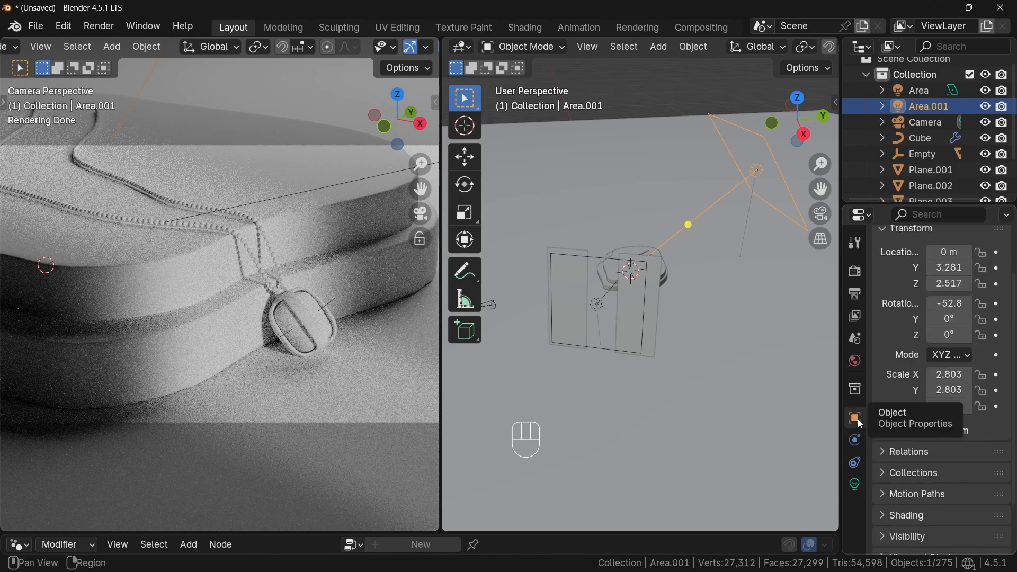
{"action": "scroll", "coordinate": [896, 441], "scroll_direction": "down", "scroll_amount": 3}
{"action": "left_click", "coordinate": [888, 459]}
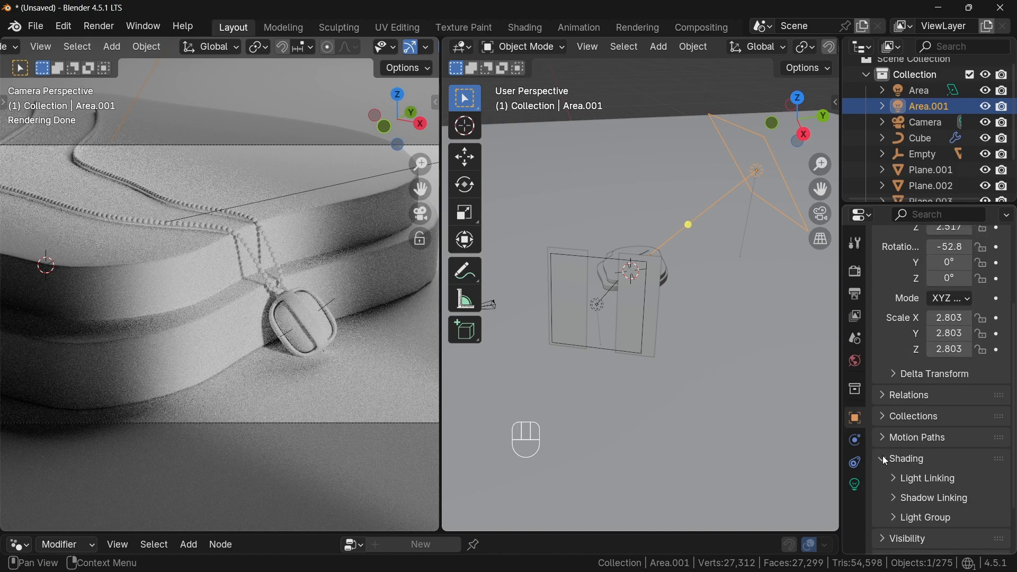
{"action": "left_click", "coordinate": [900, 479]}
{"action": "left_click", "coordinate": [927, 502]}
{"action": "scroll", "coordinate": [924, 498], "scroll_direction": "down", "scroll_amount": 5}
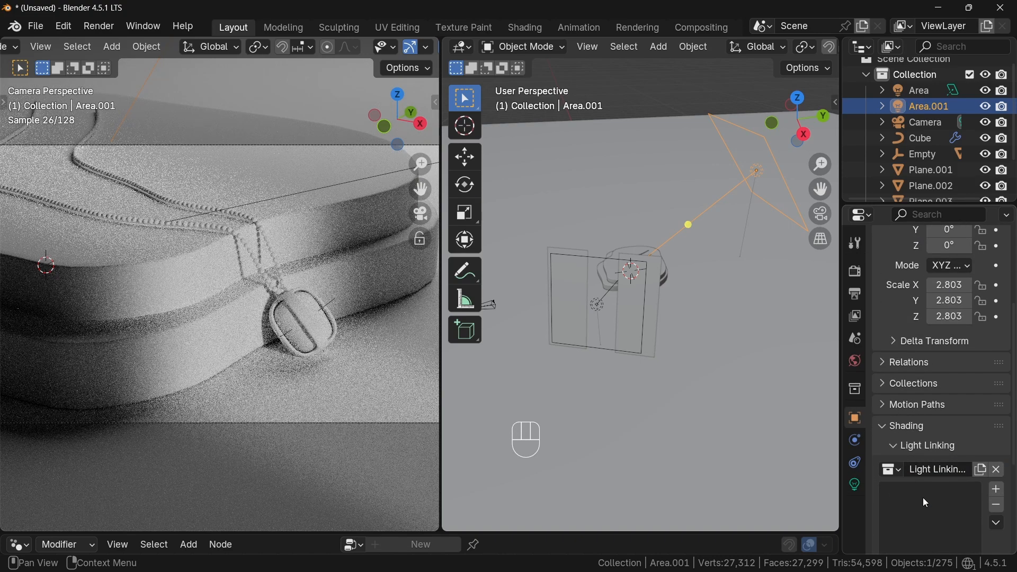
- Select the pendant Empty with its children and the Cube chain, and move them into a new collection
{"action": "left_click", "coordinate": [883, 154]}
{"action": "left_click", "coordinate": [922, 156]}
{"action": "scroll", "coordinate": [927, 164], "scroll_direction": "down", "scroll_amount": 2}
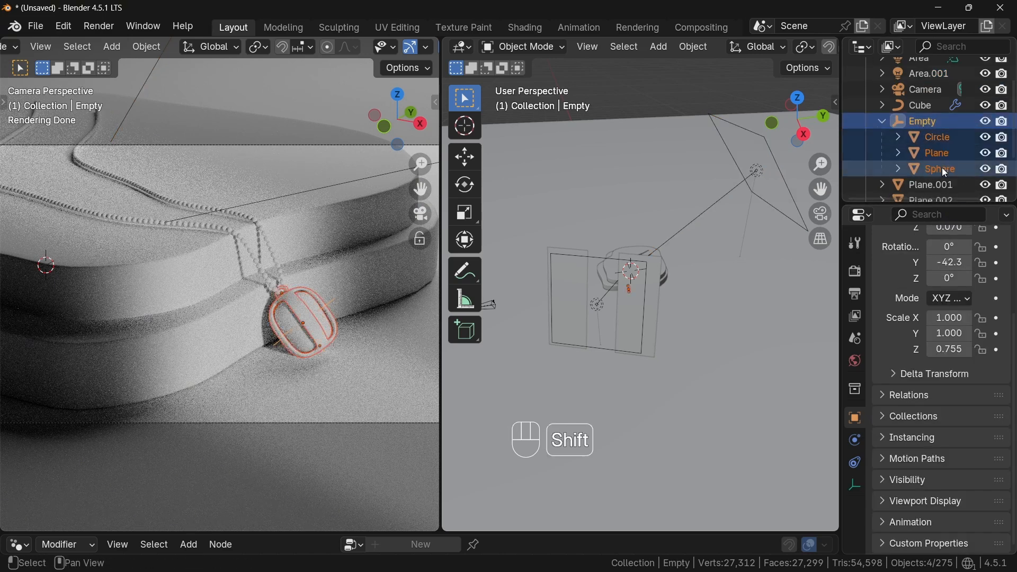
{"action": "left_click", "coordinate": [929, 106], "text": "ctrl"}
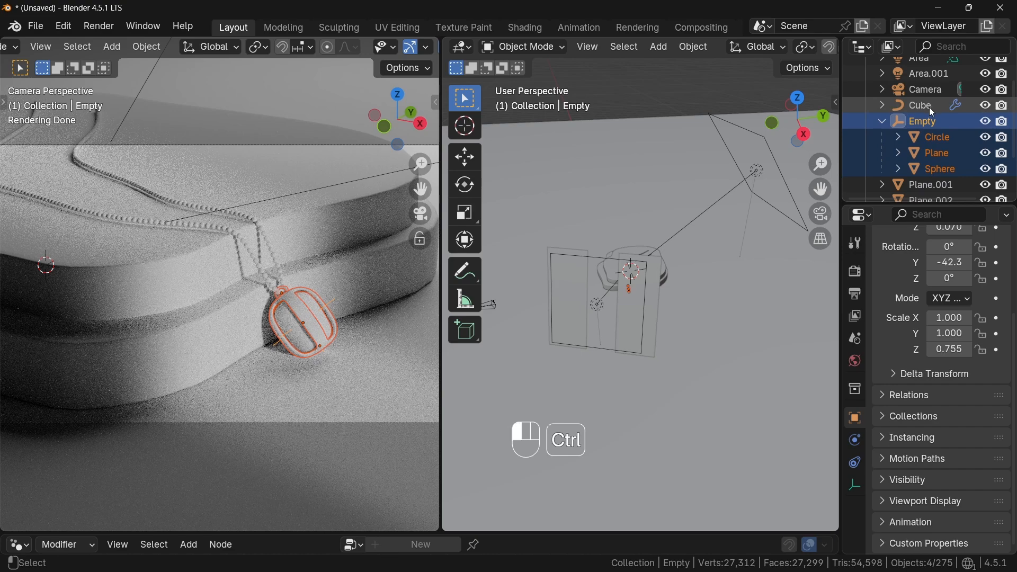
{"action": "key", "text": "m"}
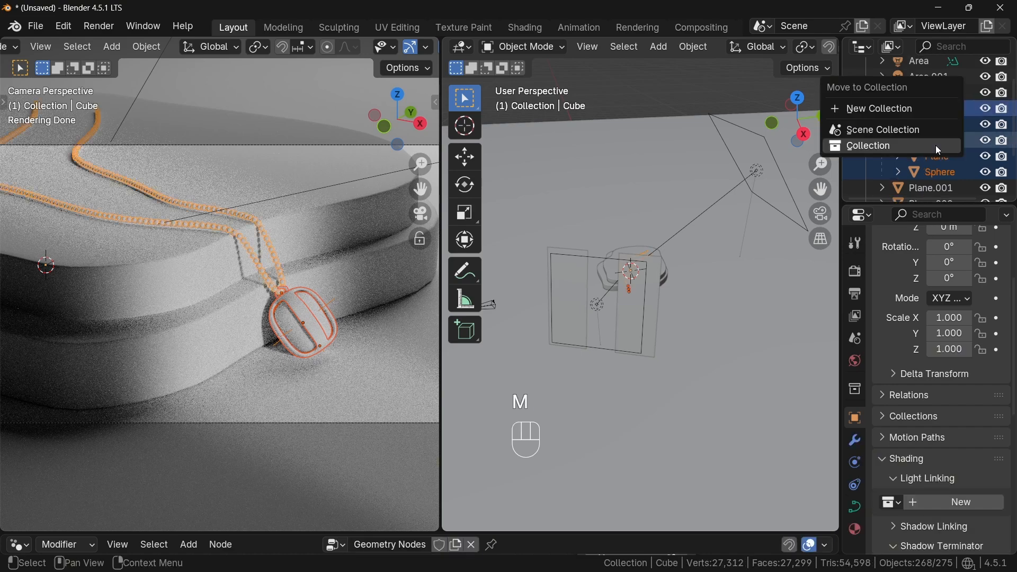
{"action": "left_click", "coordinate": [890, 109]}
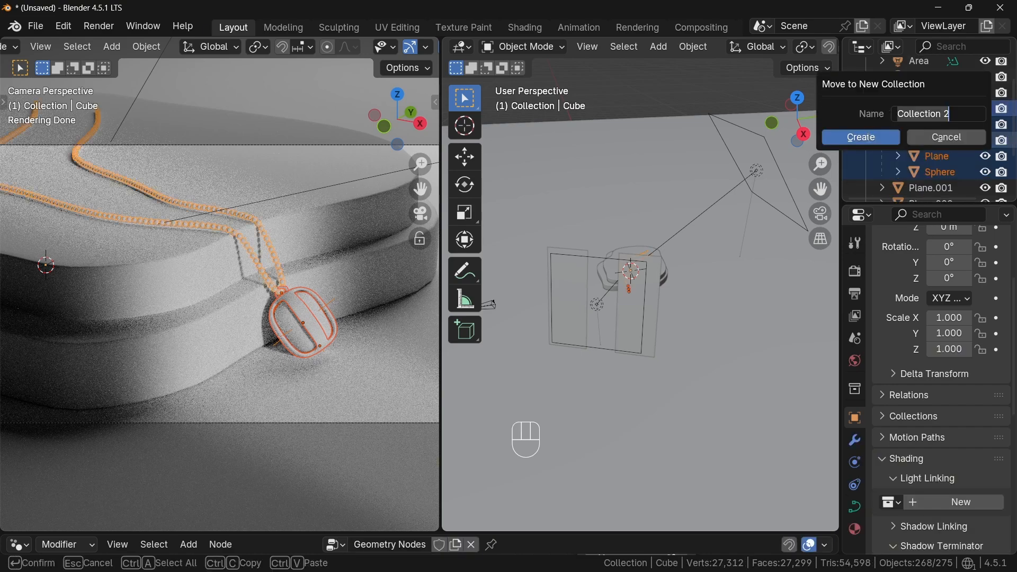
{"action": "left_click", "coordinate": [868, 139]}
- Reselect the second area light and add Collection 2 to its light linking list
{"action": "scroll", "coordinate": [901, 143], "scroll_direction": "down", "scroll_amount": 2}
{"action": "left_click", "coordinate": [864, 122]}
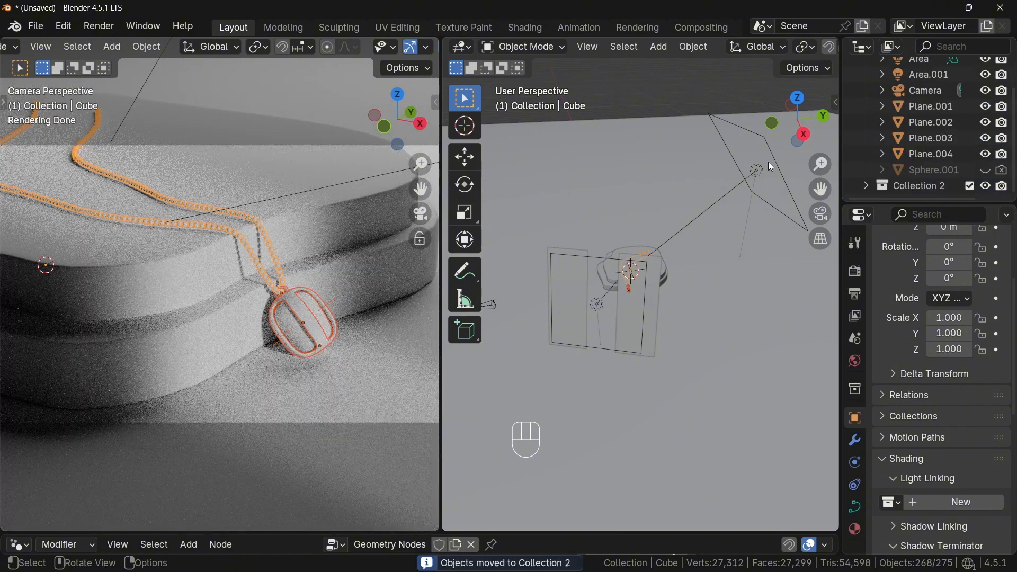
{"action": "left_click", "coordinate": [762, 171]}
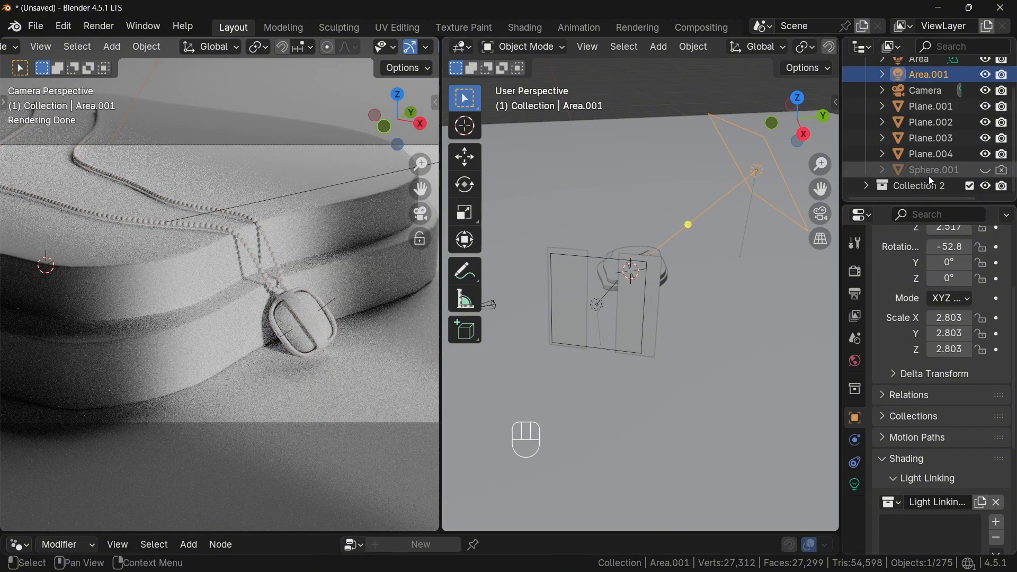
{"action": "left_click_drag", "start_coordinate": [930, 185], "coordinate": [952, 356]}
{"action": "left_click_drag", "start_coordinate": [925, 526], "coordinate": [920, 539]}
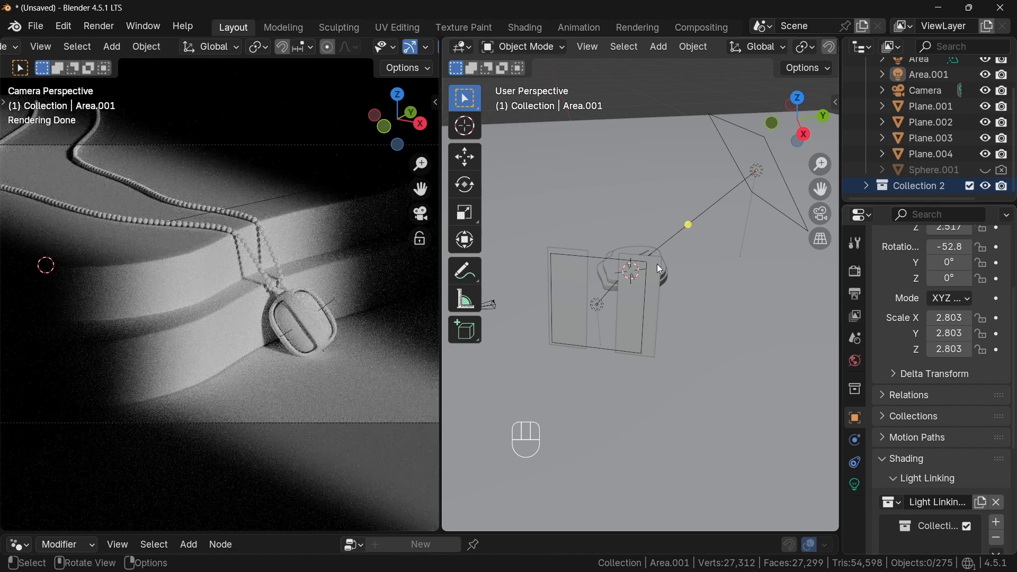
- In right orthographic view, rotate the second area light about X to roughly -55°
{"action": "left_click", "coordinate": [655, 265]}
{"action": "left_click", "coordinate": [757, 174]}
{"action": "left_click", "coordinate": [803, 134]}
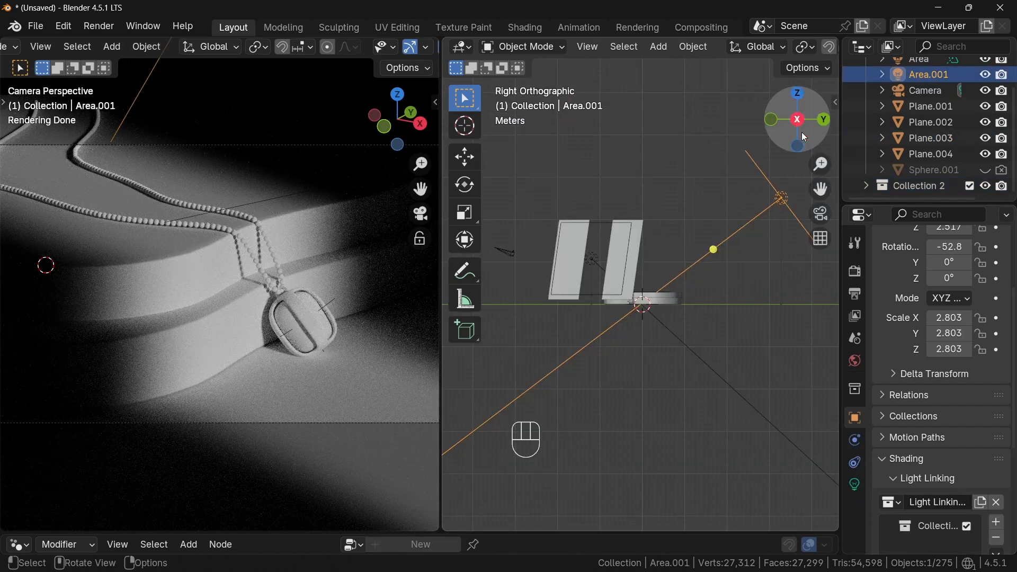
{"action": "key", "text": "r"}
{"action": "left_click", "coordinate": [749, 288]}
{"action": "middle_click_drag", "start_coordinate": [749, 288], "coordinate": [715, 334], "text": "shift"}
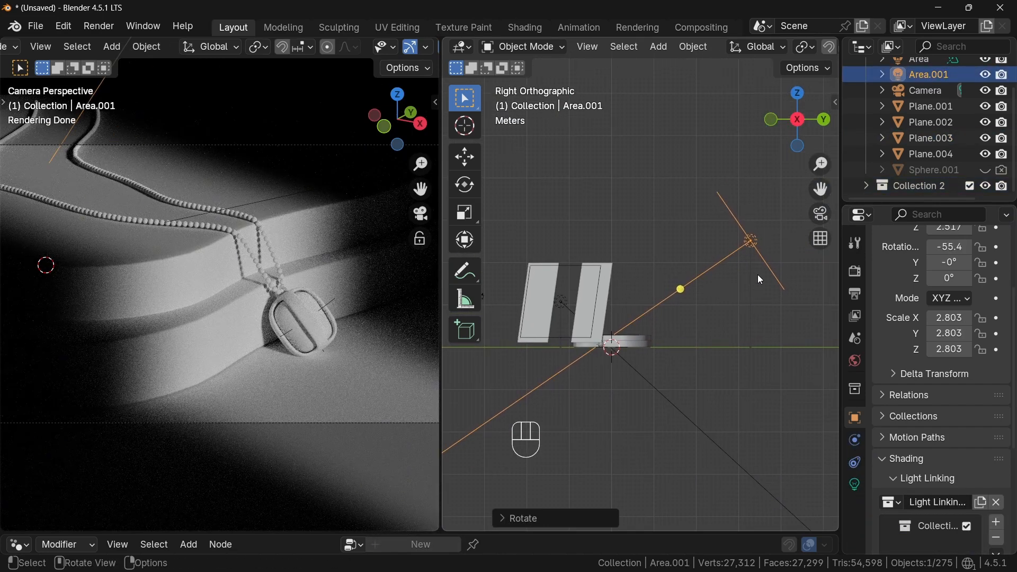
- Move the second area light along its local Z axis toward the pendant
{"action": "key", "text": "g"}
{"action": "key", "text": "z"}
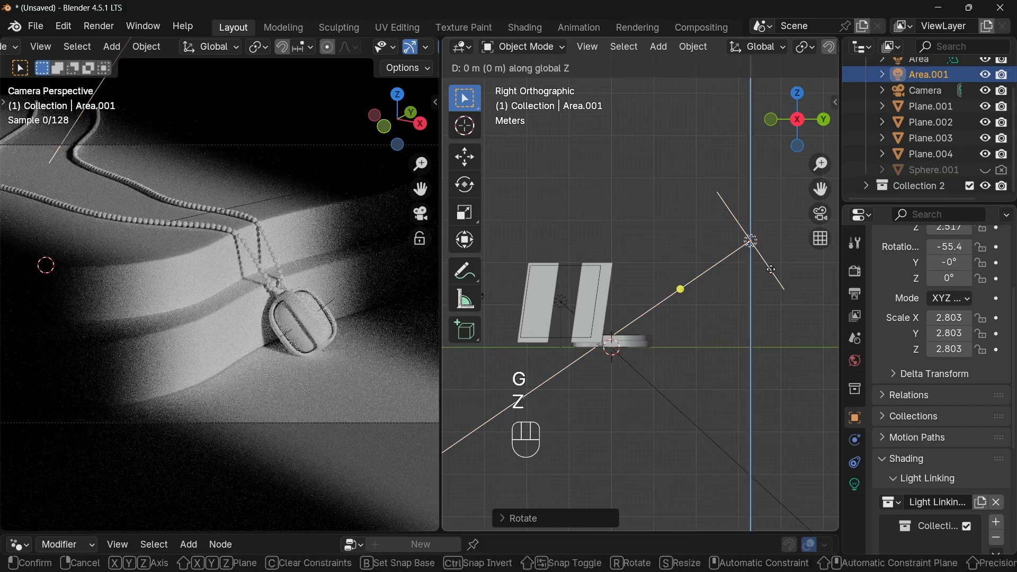
{"action": "key", "text": "z"}
{"action": "left_click", "coordinate": [704, 291]}
{"action": "scroll", "coordinate": [704, 291], "scroll_direction": "down", "scroll_amount": 2}
- Duplicate the area light, move the copy along Y to the opposite side, and rotate it 180° about Z
{"action": "key", "text": "shift+d"}
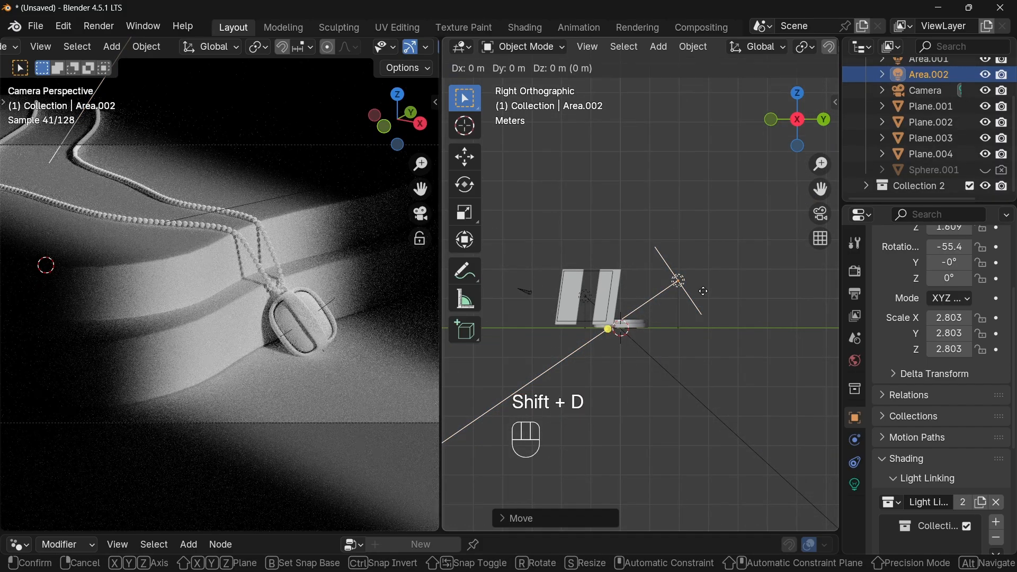
{"action": "key", "text": "y"}
{"action": "left_click", "coordinate": [546, 296]}
{"action": "type", "text": "rz"}
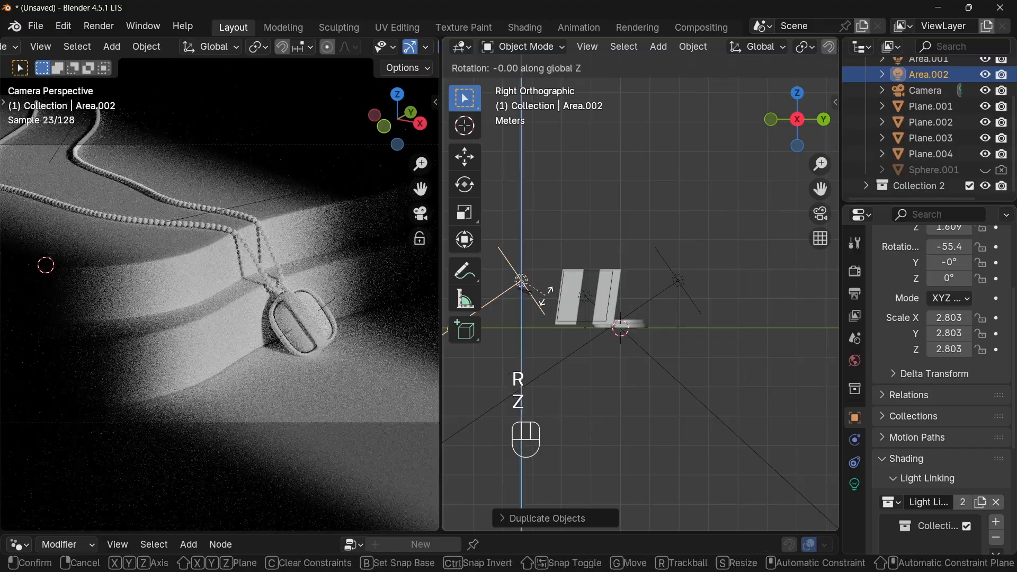
{"action": "type", "text": "180"}
{"action": "key", "text": "Return"}
{"action": "middle_click_drag", "start_coordinate": [569, 291], "coordinate": [645, 287], "text": "shift"}
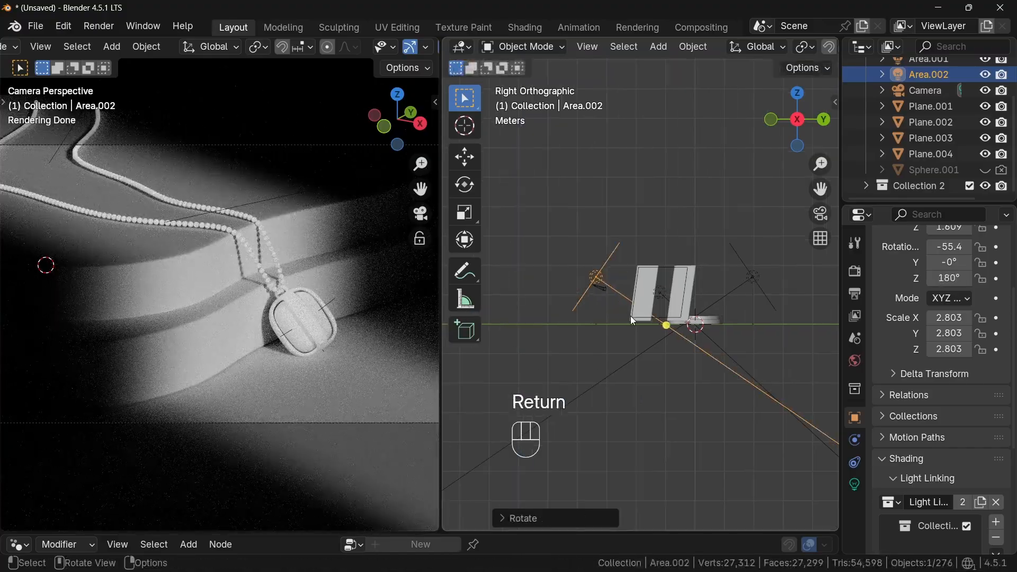
- Reposition the duplicated light slightly and set its power to 45
{"action": "key", "text": "g"}
{"action": "left_click", "coordinate": [615, 310]}
{"action": "scroll", "coordinate": [939, 352], "scroll_direction": "up", "scroll_amount": 5}
{"action": "left_click", "coordinate": [855, 484]}
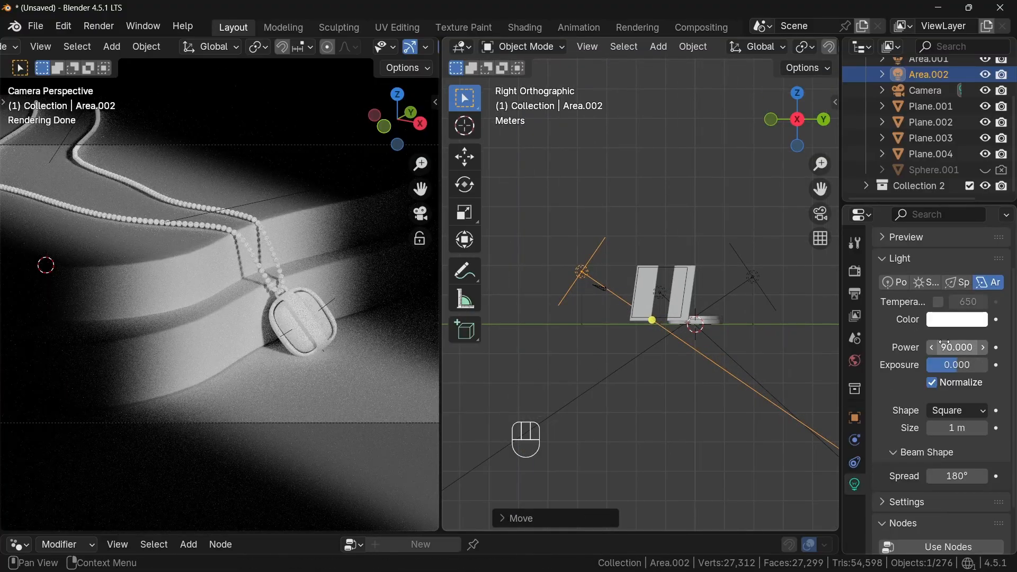
{"action": "key", "text": "Return"}
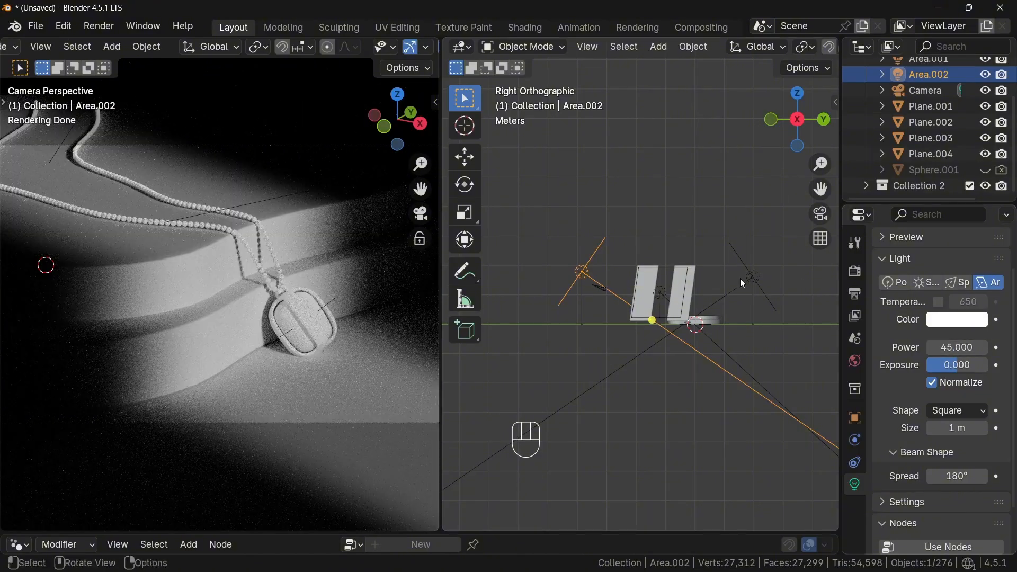
{"action": "left_click", "coordinate": [753, 278]}
{"action": "key", "text": "g"}
{"action": "key", "text": "s"}
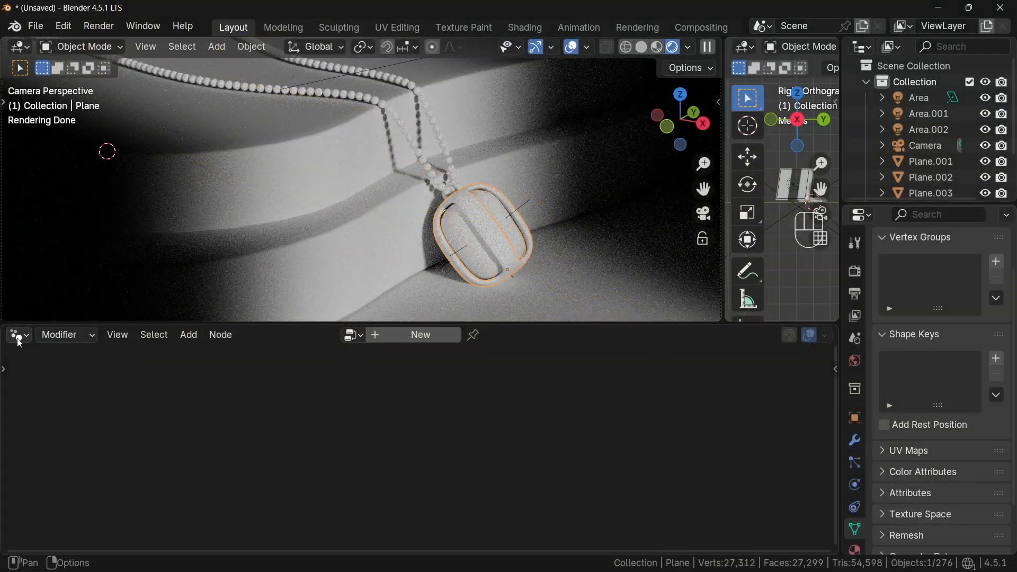
- Switch the lower area to the Shader Editor and create a new material for the pendant frame
{"action": "left_click", "coordinate": [18, 335]}
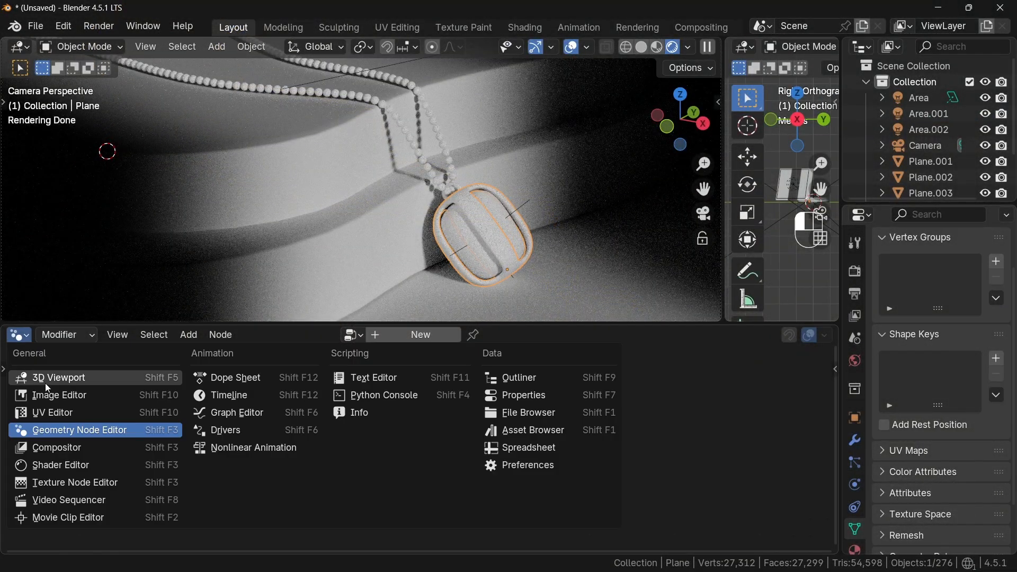
{"action": "left_click", "coordinate": [56, 465]}
{"action": "left_click", "coordinate": [427, 334]}
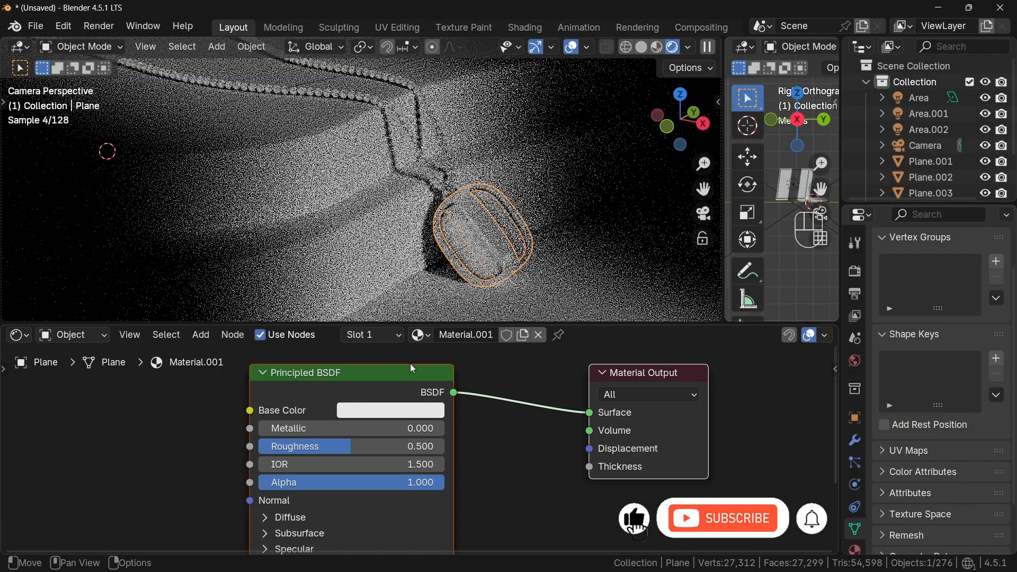
- Add a Mix color node connected to the Principled BSDF's Base Color
{"action": "left_click_drag", "start_coordinate": [253, 413], "coordinate": [174, 435]}
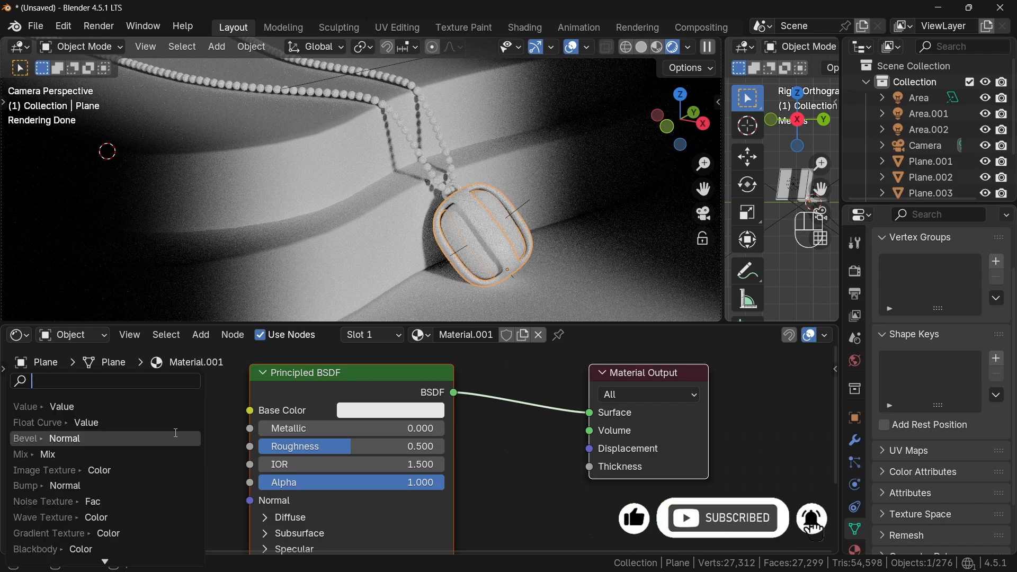
{"action": "type", "text": "mix"}
{"action": "key", "text": "Return"}
{"action": "left_click", "coordinate": [175, 425]}
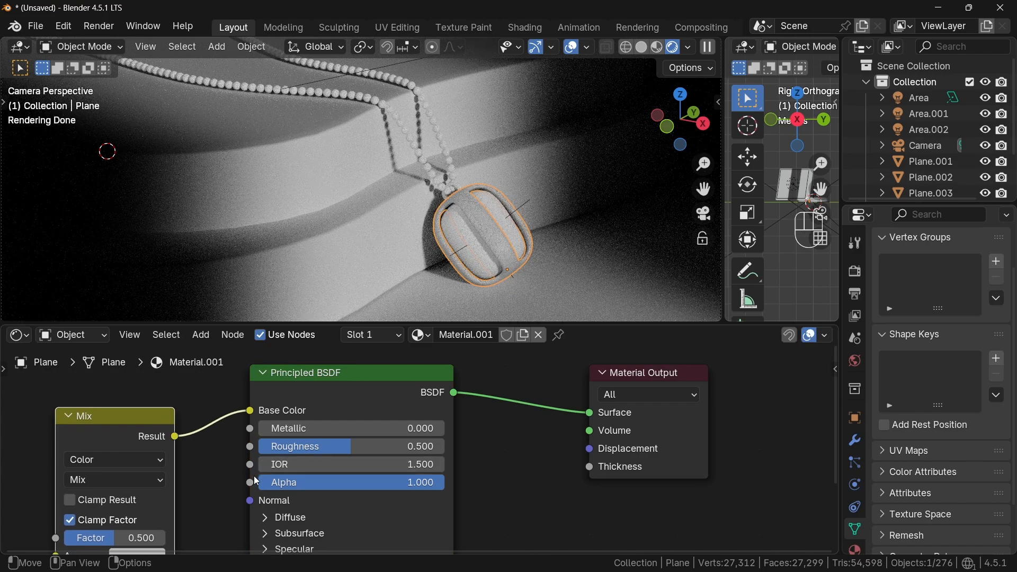
- Set the Mix node's A color to hex FFDF7DFF and its factor to 0.15
{"action": "middle_click_drag", "start_coordinate": [250, 480], "coordinate": [402, 436], "text": "shift"}
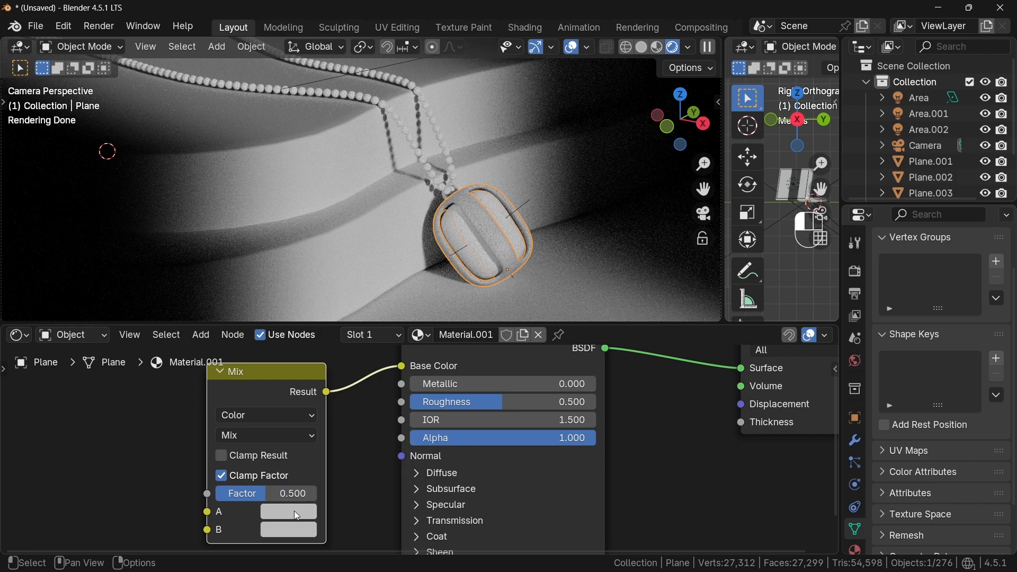
{"action": "left_click", "coordinate": [294, 511]}
{"action": "left_click", "coordinate": [327, 487]}
{"action": "type", "text": "#FFDF7DFF"}
{"action": "key", "text": "Return"}
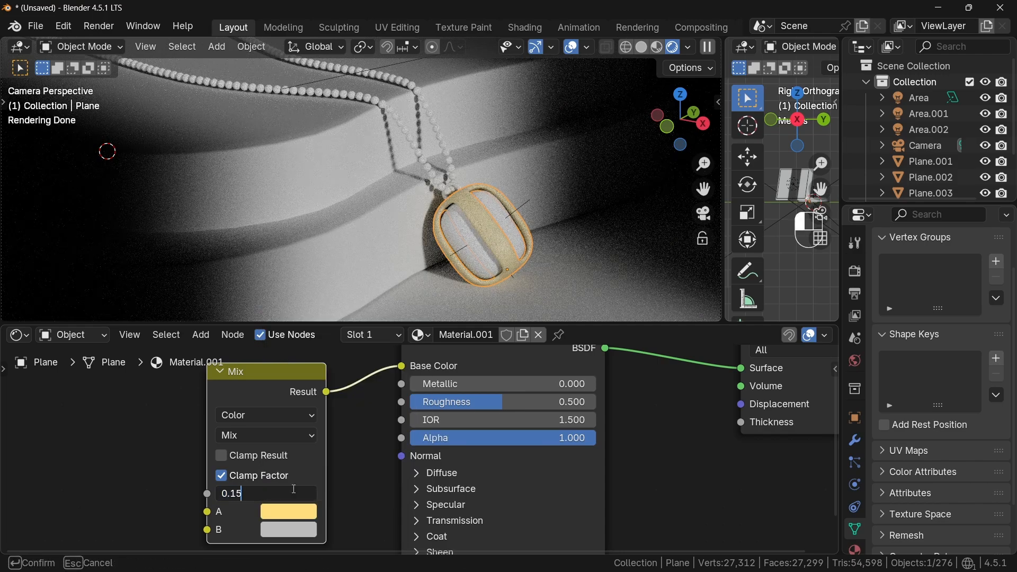
{"action": "key", "text": "Return"}
- Set Metallic to 1, Roughness to about 0.17, and IOR to 1.45 on the Principled BSDF
{"action": "left_click_drag", "start_coordinate": [416, 385], "coordinate": [531, 401]}
{"action": "left_click", "coordinate": [547, 420]}
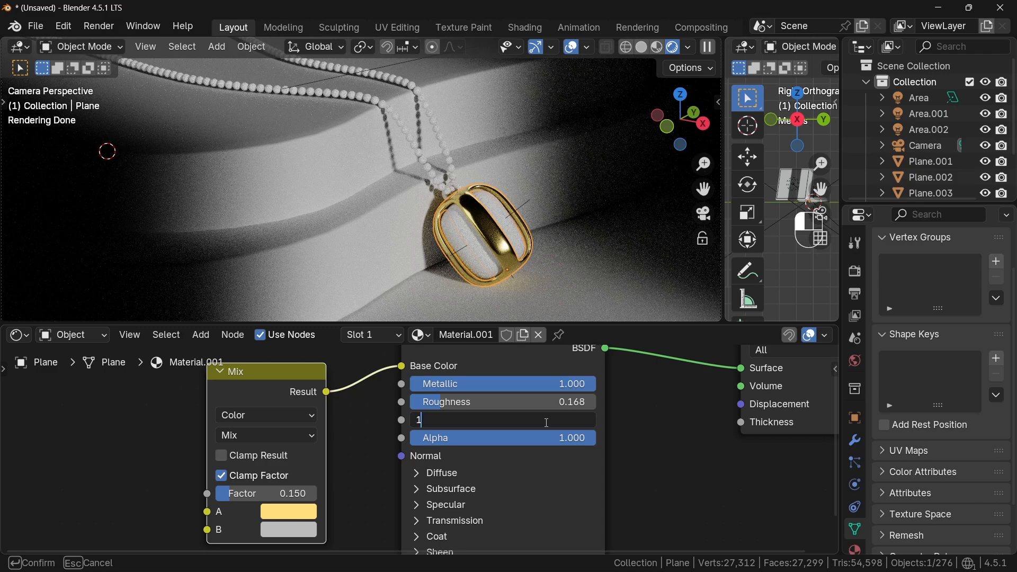
{"action": "type", "text": "1.45"}
{"action": "key", "text": "Return"}
- Expand the Specular section and set the IOR Level to about 0.66
{"action": "left_click", "coordinate": [448, 505]}
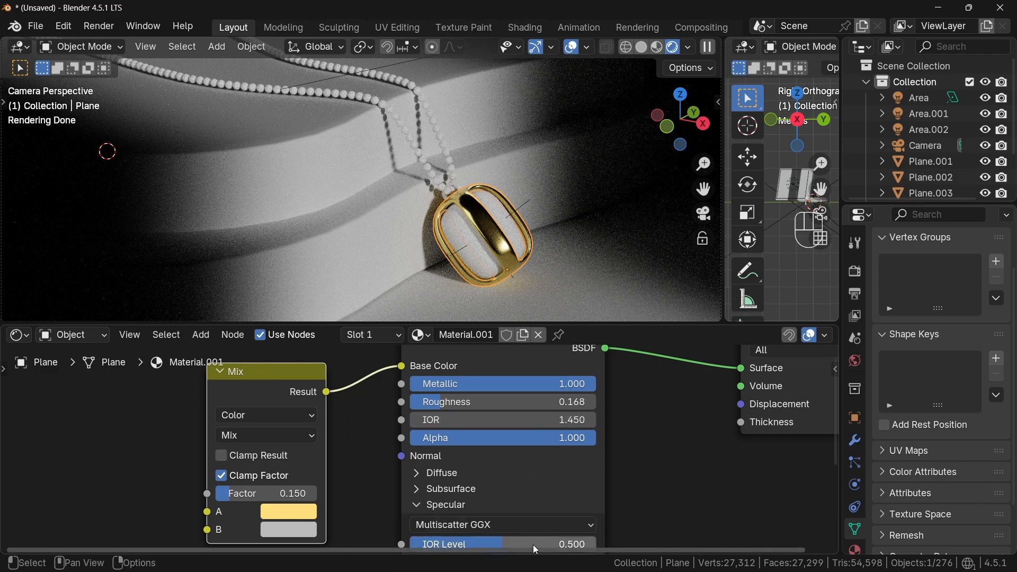
{"action": "middle_click_drag", "start_coordinate": [538, 525], "coordinate": [538, 453]}
{"action": "left_click_drag", "start_coordinate": [493, 472], "coordinate": [521, 472]}
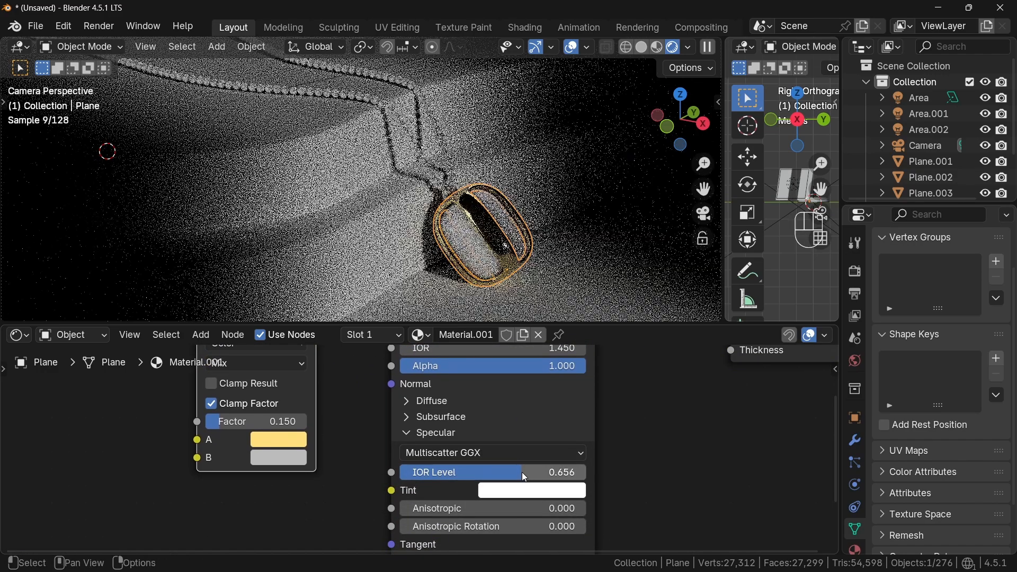
{"action": "scroll", "coordinate": [377, 452], "scroll_direction": "down", "scroll_amount": 2}
{"action": "middle_click_drag", "start_coordinate": [377, 452], "coordinate": [458, 437]}
- Add a Noise Texture node to the material
{"action": "left_click", "coordinate": [201, 334]}
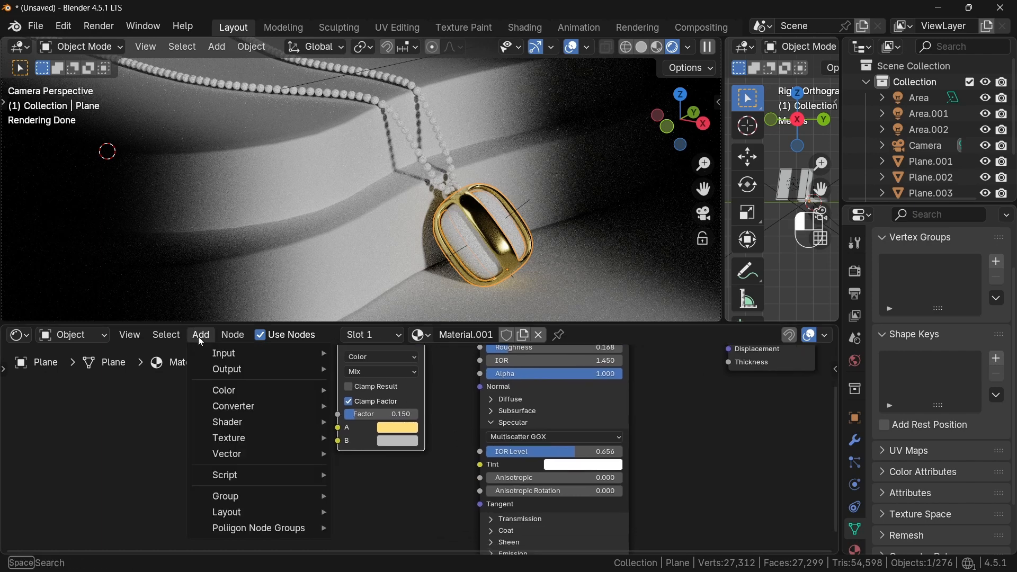
{"action": "type", "text": "no"}
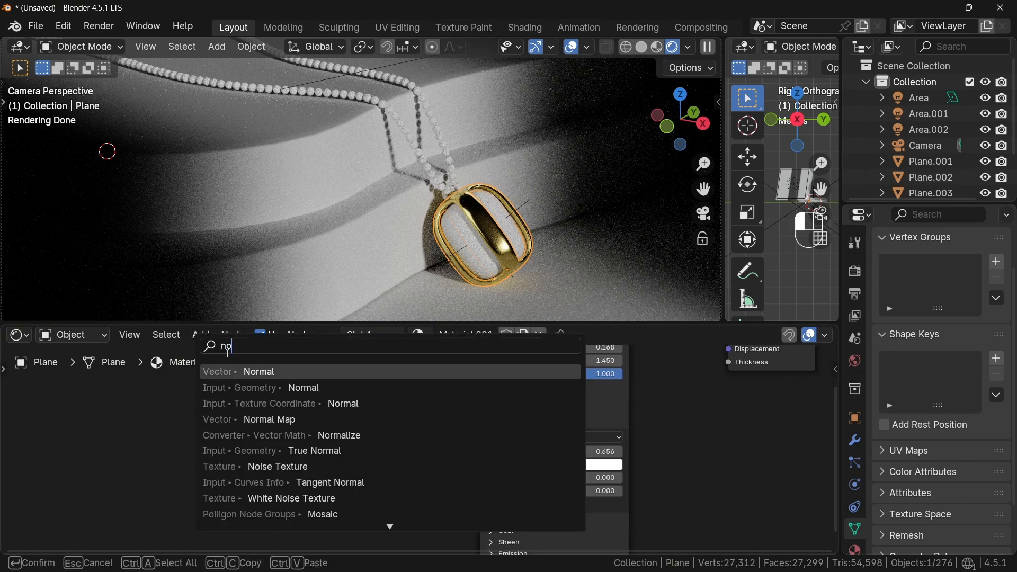
{"action": "left_click", "coordinate": [254, 468]}
{"action": "left_click", "coordinate": [278, 479]}
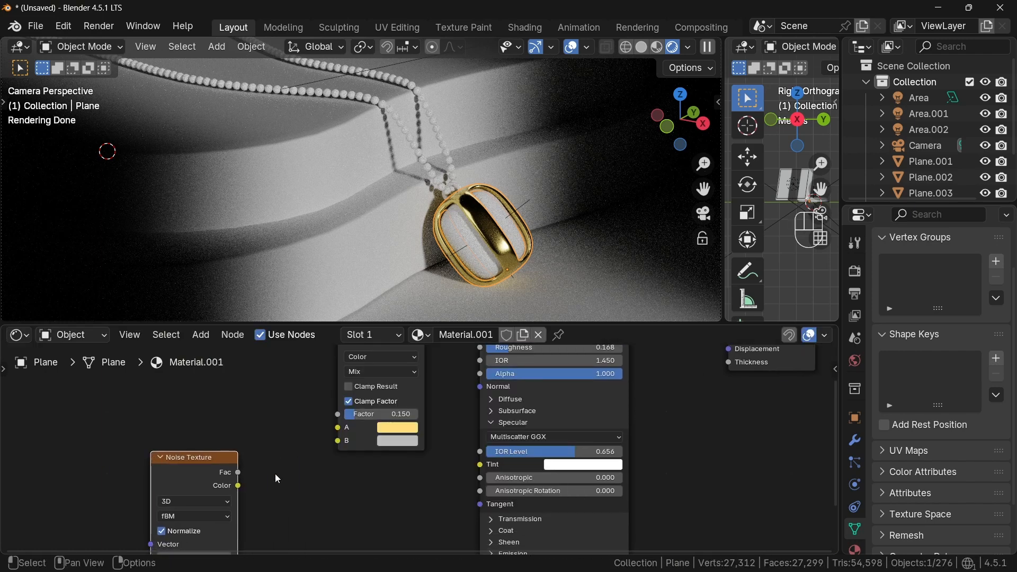
- Add a Bump node beside the Noise Texture
{"action": "left_click", "coordinate": [212, 338]}
{"action": "type", "text": "bum"}
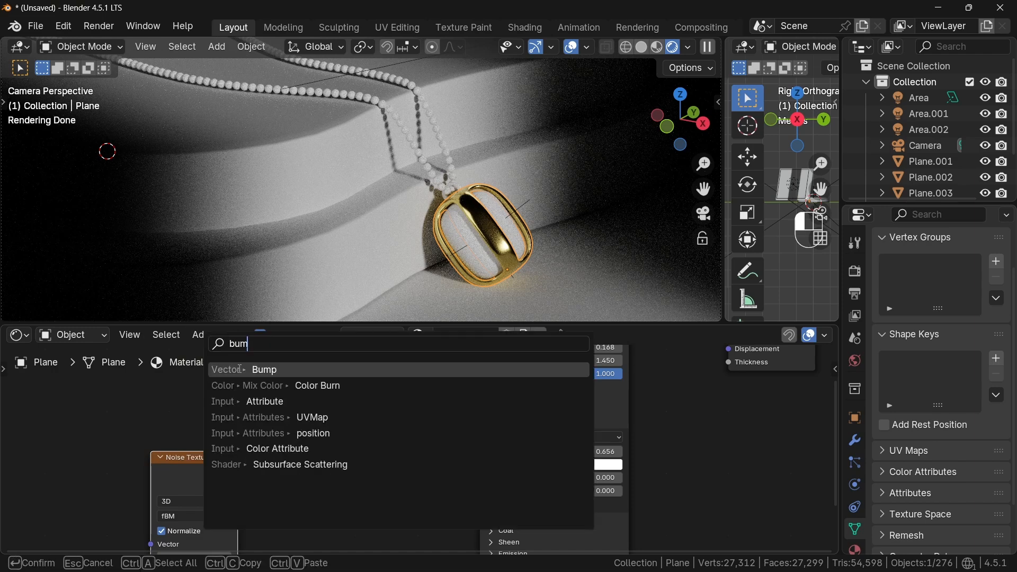
{"action": "left_click", "coordinate": [240, 369]}
{"action": "left_click", "coordinate": [234, 477]}
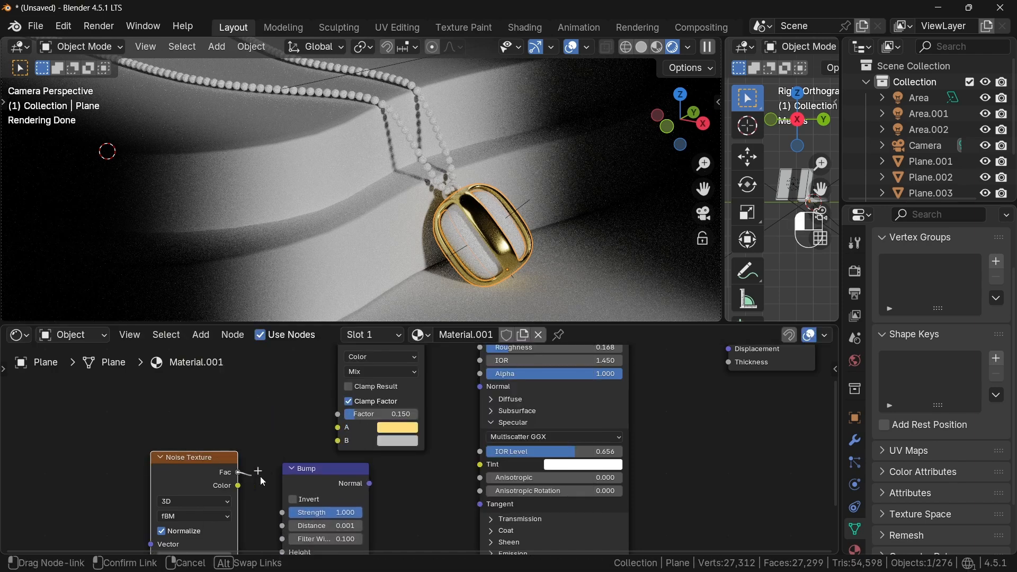
- Connect the Noise Texture's Fac to the Bump Height, and the Bump Normal to the Principled BSDF Normal
{"action": "left_click_drag", "start_coordinate": [262, 480], "coordinate": [294, 511]}
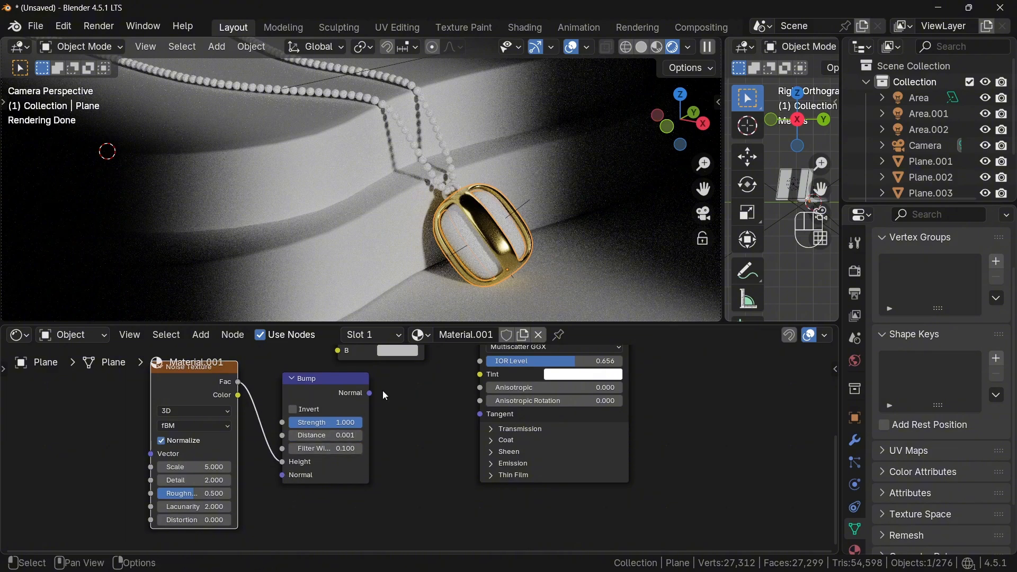
{"action": "middle_click_drag", "start_coordinate": [386, 438], "coordinate": [381, 490]}
{"action": "left_click_drag", "start_coordinate": [364, 447], "coordinate": [475, 414]}
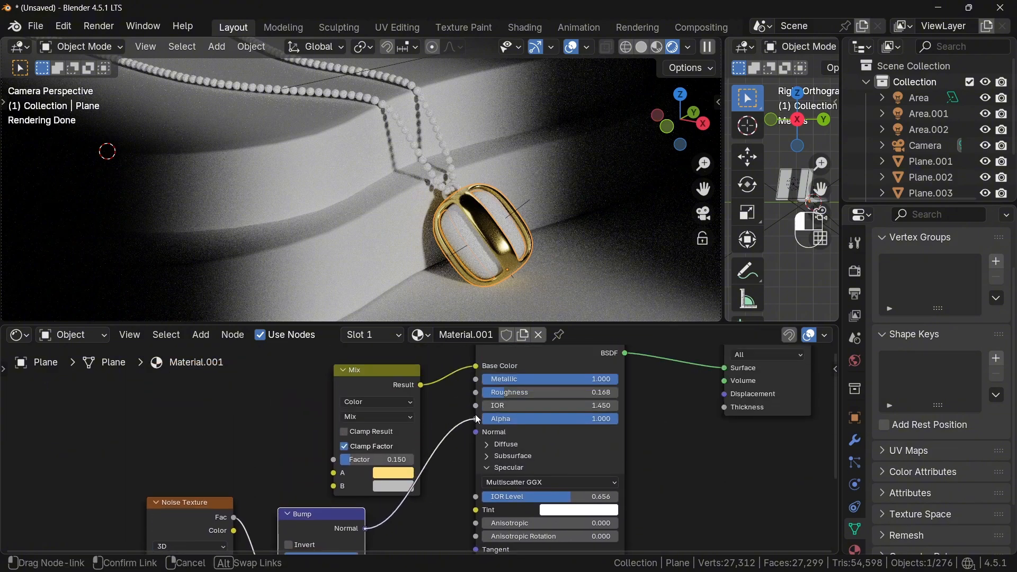
- Set the Bump node's Distance to 0.01
{"action": "scroll", "coordinate": [453, 485], "scroll_direction": "down", "scroll_amount": 3}
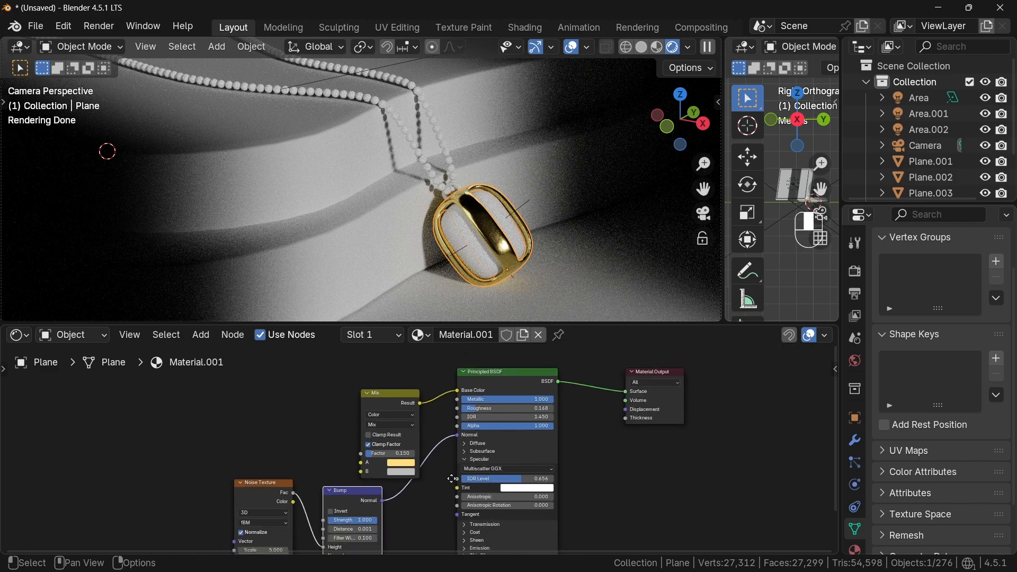
{"action": "left_click_drag", "start_coordinate": [360, 480], "coordinate": [371, 480]}
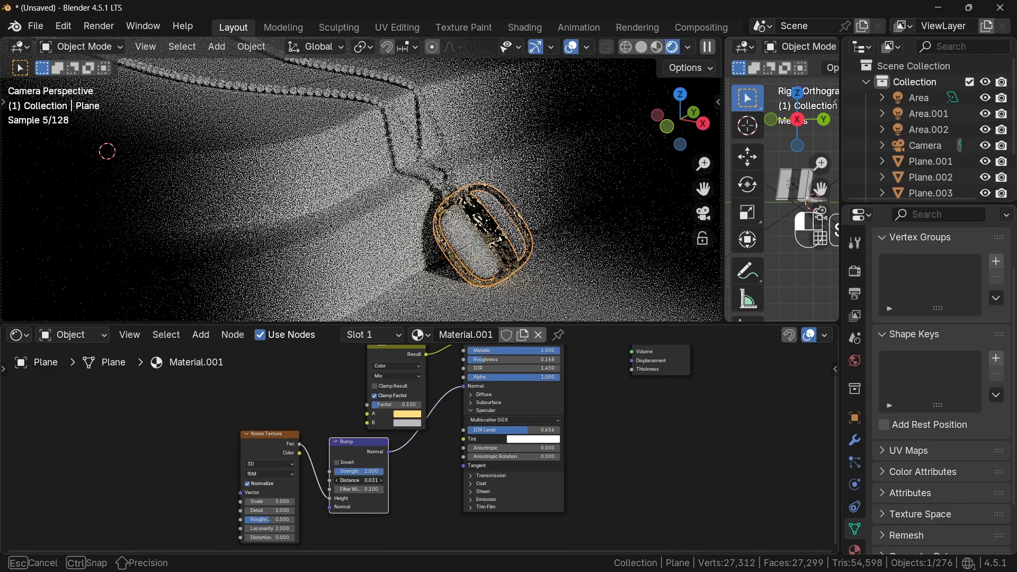
{"action": "scroll", "coordinate": [325, 403], "scroll_direction": "up", "scroll_amount": 3}
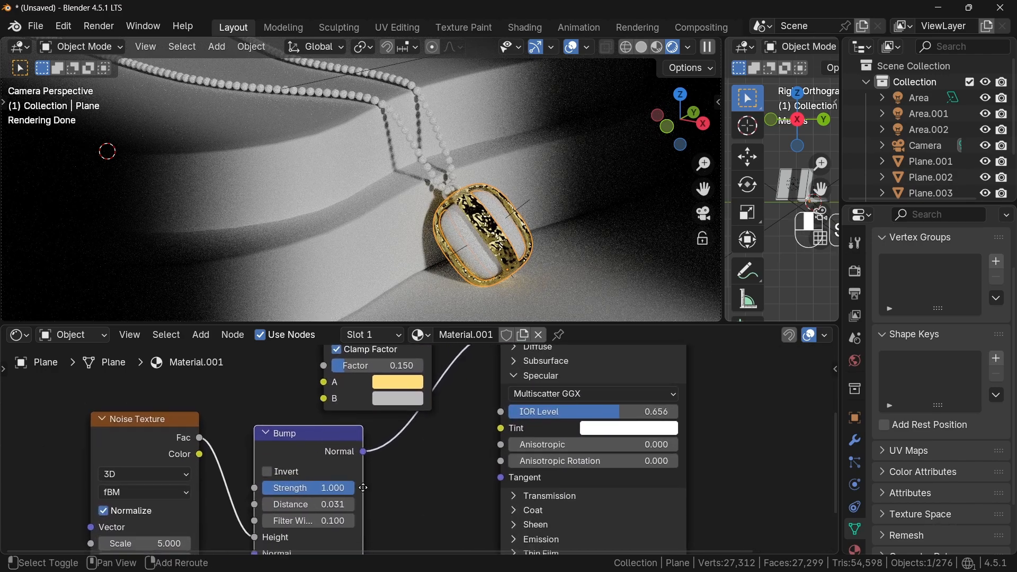
{"action": "middle_click_drag", "start_coordinate": [325, 402], "coordinate": [381, 346]}
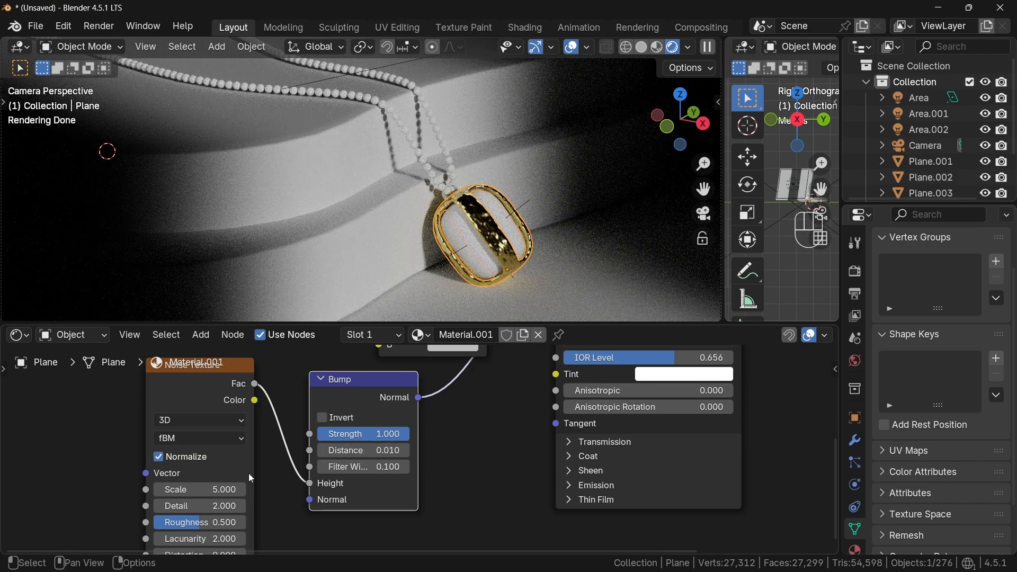
- Set the Noise Texture's Scale to 10 and its Detail to 25
{"action": "key", "text": "Return"}
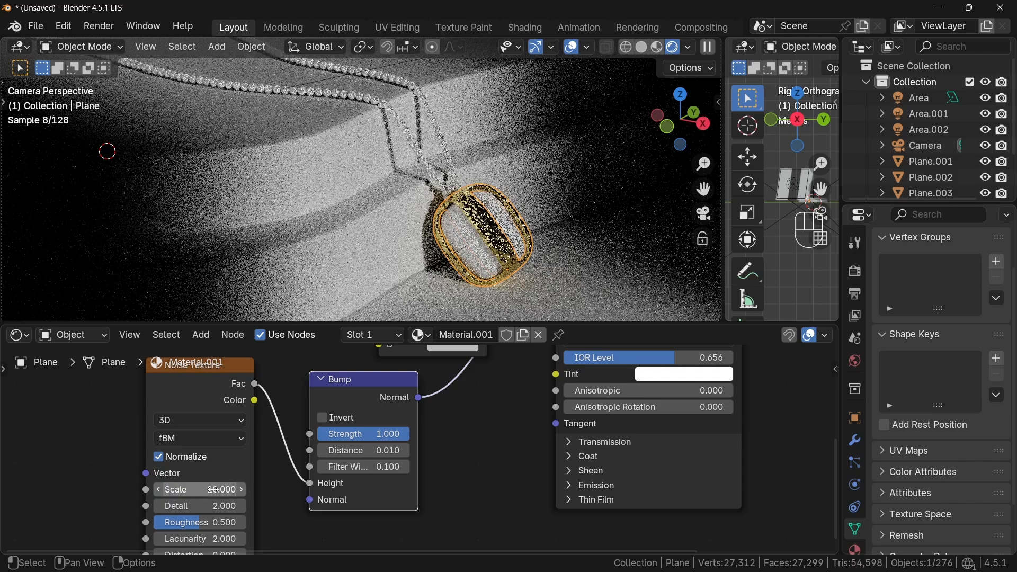
{"action": "double_click", "coordinate": [222, 505]}
{"action": "type", "text": "25"}
{"action": "key", "text": "Return"}
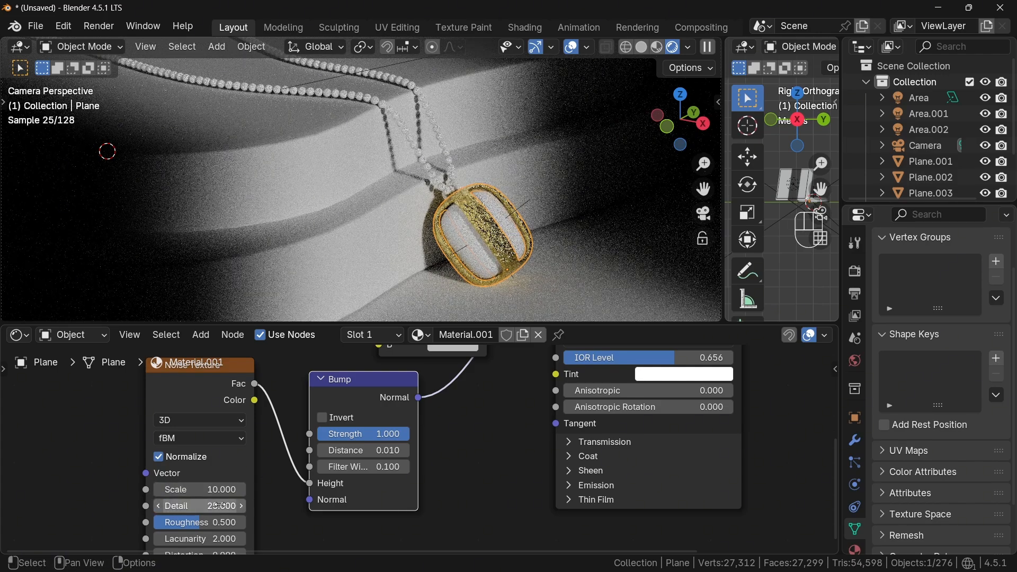
- Insert a Color Ramp node between the Noise Texture and the Bump node
{"action": "left_click", "coordinate": [201, 335]}
{"action": "type", "text": "color"}
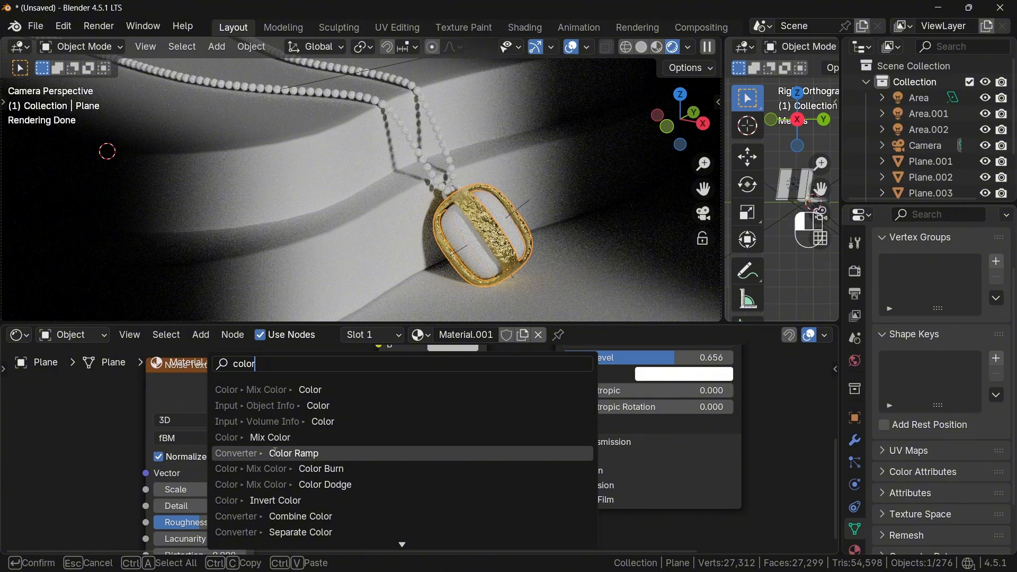
{"action": "left_click", "coordinate": [275, 452]}
{"action": "left_click", "coordinate": [334, 440]}
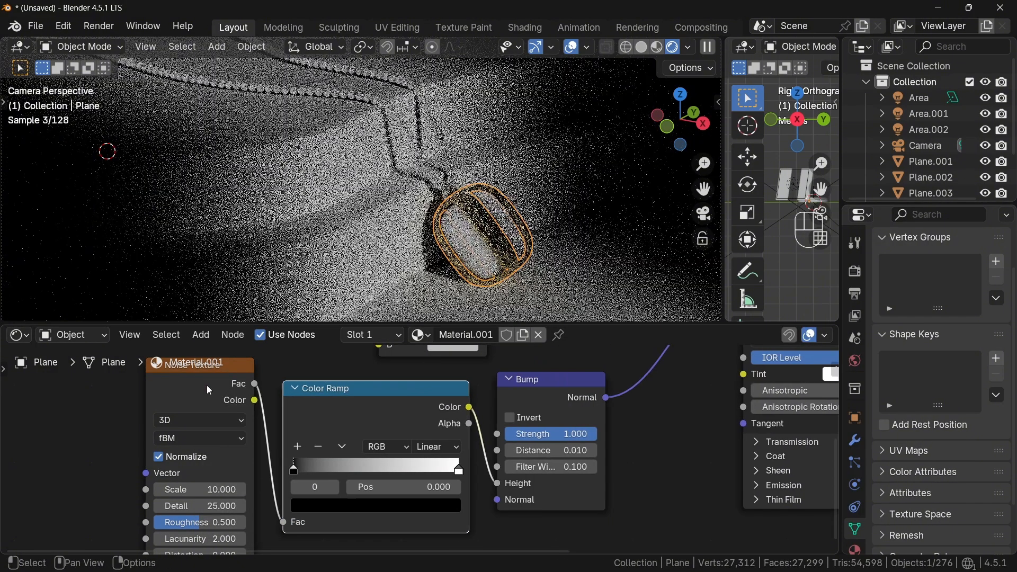
- Darken the Color Ramp's white stop to a gray by lowering its value
{"action": "left_click", "coordinate": [458, 469]}
{"action": "left_click", "coordinate": [448, 505]}
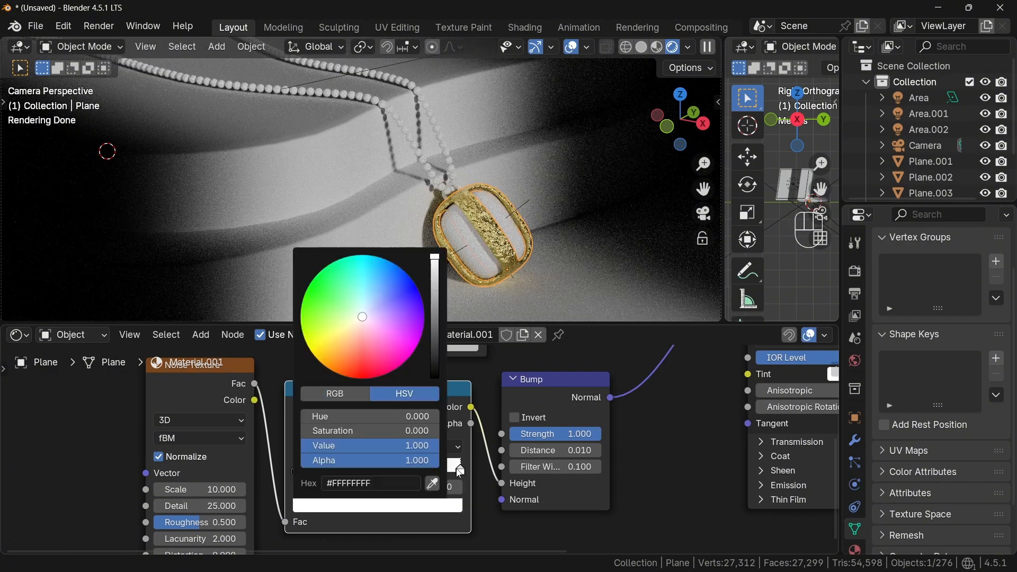
{"action": "left_click_drag", "start_coordinate": [442, 260], "coordinate": [440, 328]}
- Set the Noise Texture's Roughness to about 0.86
{"action": "middle_click_drag", "start_coordinate": [213, 524], "coordinate": [237, 478]}
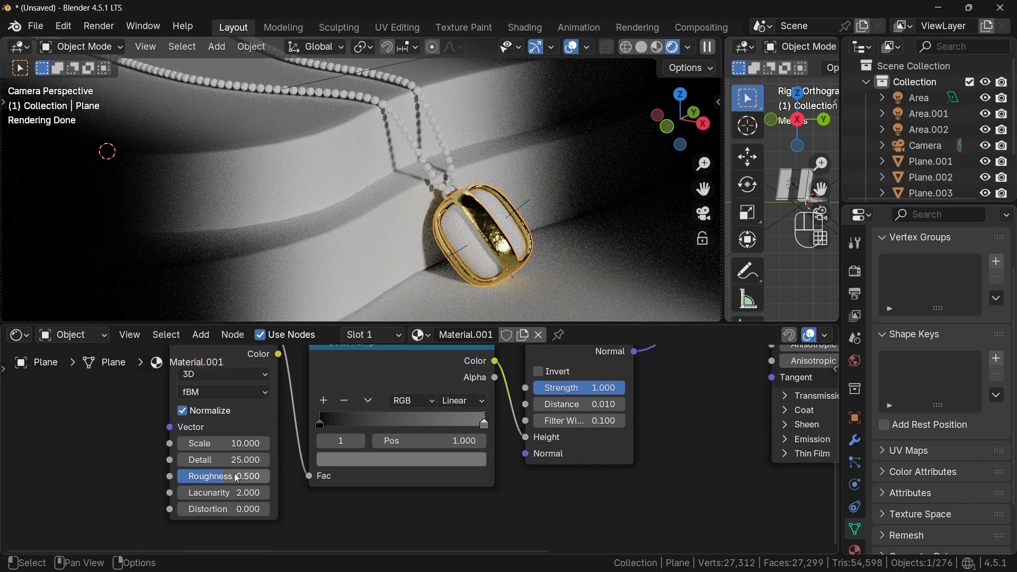
{"action": "left_click_drag", "start_coordinate": [223, 476], "coordinate": [264, 476]}
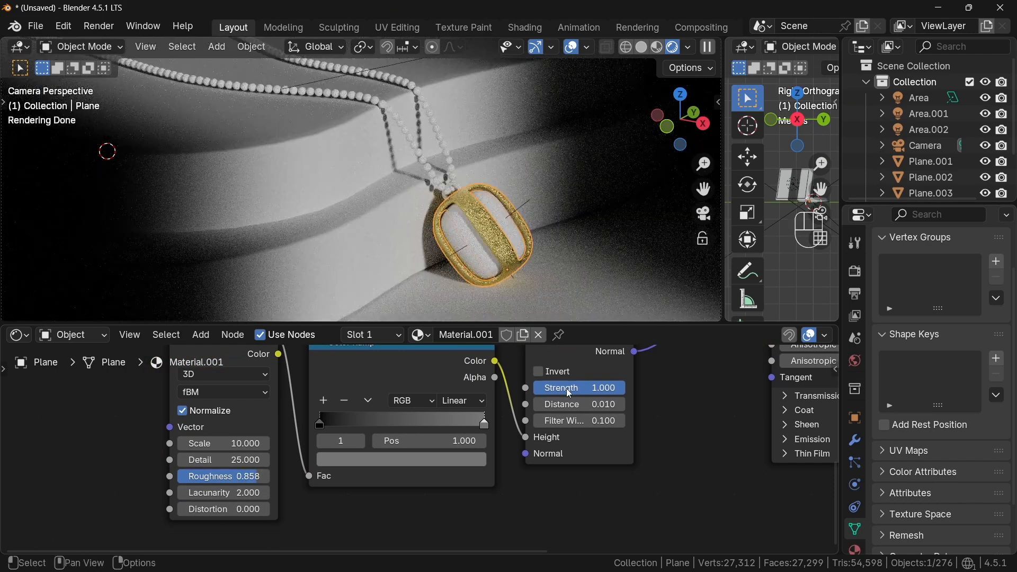
- Duplicate the Mix node and Principled BSDF, placing the copies below the originals
{"action": "scroll", "coordinate": [580, 410], "scroll_direction": "down", "scroll_amount": 3}
{"action": "middle_click_drag", "start_coordinate": [578, 406], "coordinate": [512, 446]}
{"action": "scroll", "coordinate": [510, 446], "scroll_direction": "down", "scroll_amount": 6}
{"action": "left_click_drag", "start_coordinate": [399, 373], "coordinate": [462, 357]}
{"action": "left_click_drag", "start_coordinate": [432, 357], "coordinate": [467, 366]}
{"action": "left_click_drag", "start_coordinate": [538, 322], "coordinate": [534, 266]}
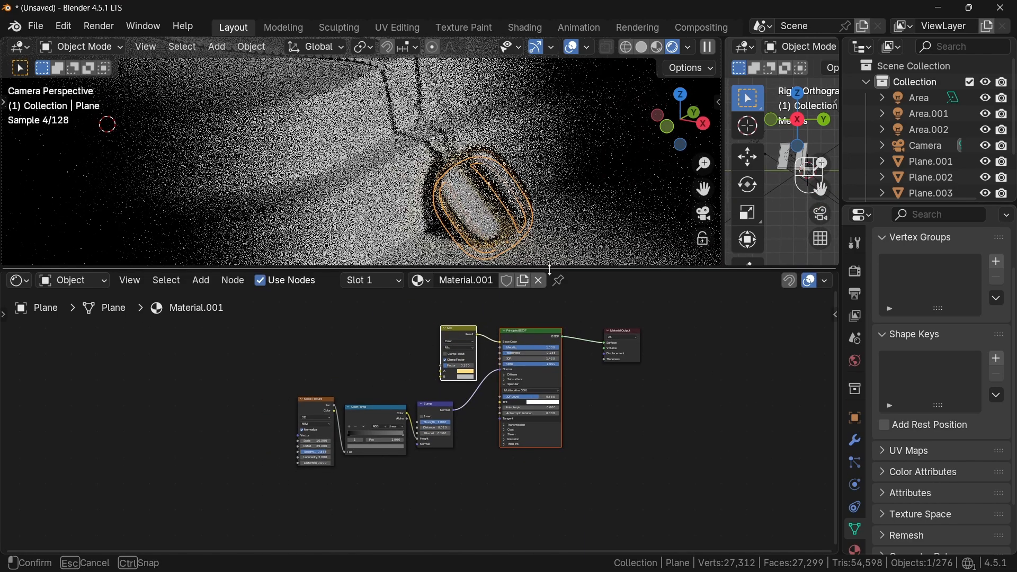
{"action": "key", "text": "shift+d"}
- Add a Mix Shader before the Material Output and feed both Principled BSDFs into it
{"action": "left_click", "coordinate": [207, 280]}
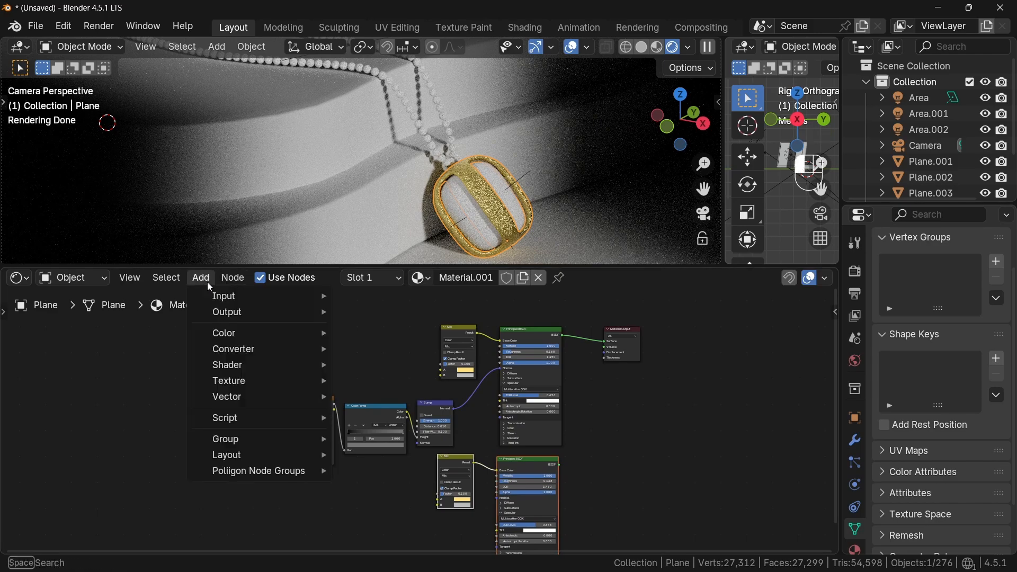
{"action": "type", "text": "shader"}
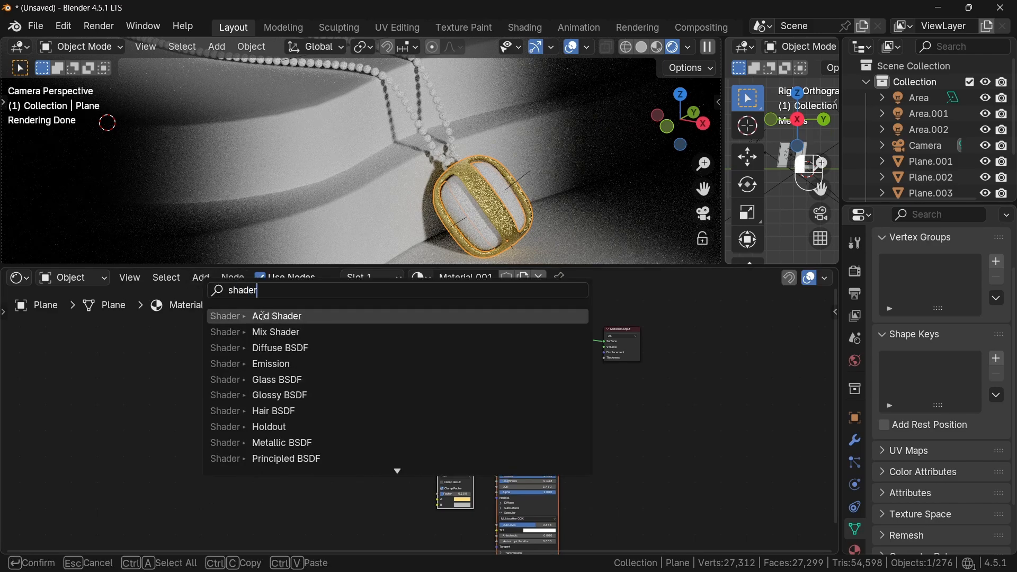
{"action": "left_click", "coordinate": [275, 332]}
{"action": "left_click", "coordinate": [588, 347]}
{"action": "left_click_drag", "start_coordinate": [560, 464], "coordinate": [573, 359]}
{"action": "middle_click_drag", "start_coordinate": [556, 543], "coordinate": [529, 356], "text": "shift"}
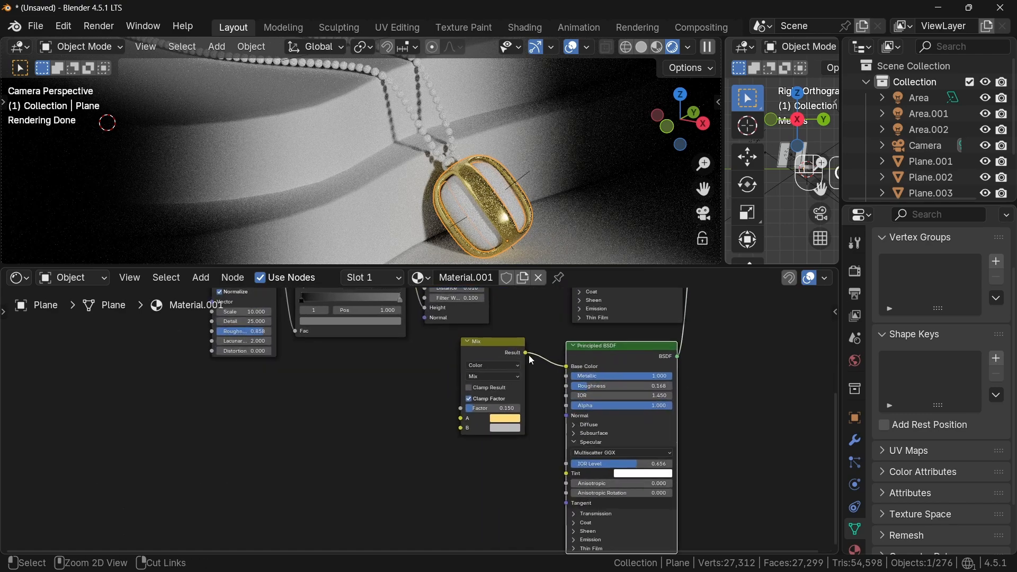
- Set the duplicate Principled BSDF's Roughness to 0 and connect the Bump Normal to its Normal input
{"action": "left_click_drag", "start_coordinate": [662, 390], "coordinate": [553, 386]}
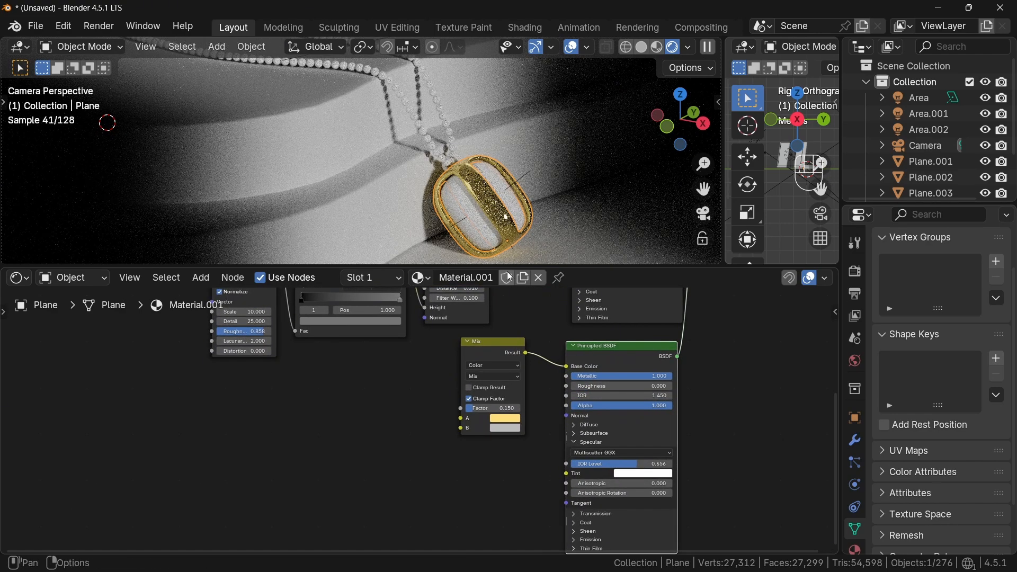
{"action": "middle_click_drag", "start_coordinate": [567, 381], "coordinate": [438, 461]}
{"action": "left_click_drag", "start_coordinate": [360, 337], "coordinate": [437, 497]}
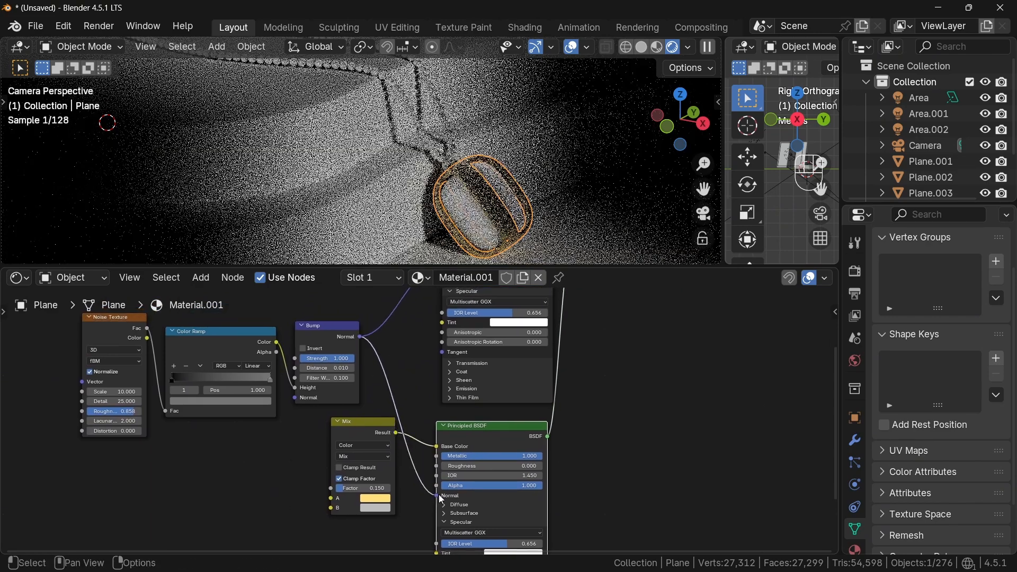
- Add a second Color Ramp node fed by the noise and reposition the Mix node beneath it
{"action": "left_click_drag", "start_coordinate": [366, 422], "coordinate": [239, 458]}
{"action": "left_click", "coordinate": [207, 278]}
{"action": "type", "text": "col"}
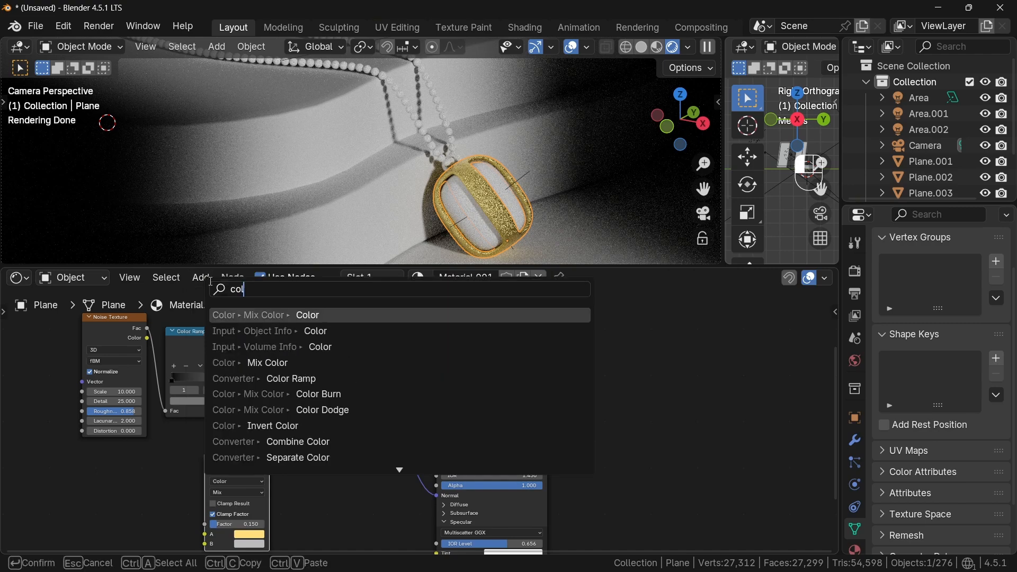
{"action": "type", "text": "or"}
{"action": "left_click", "coordinate": [433, 378]}
{"action": "left_click", "coordinate": [433, 379]}
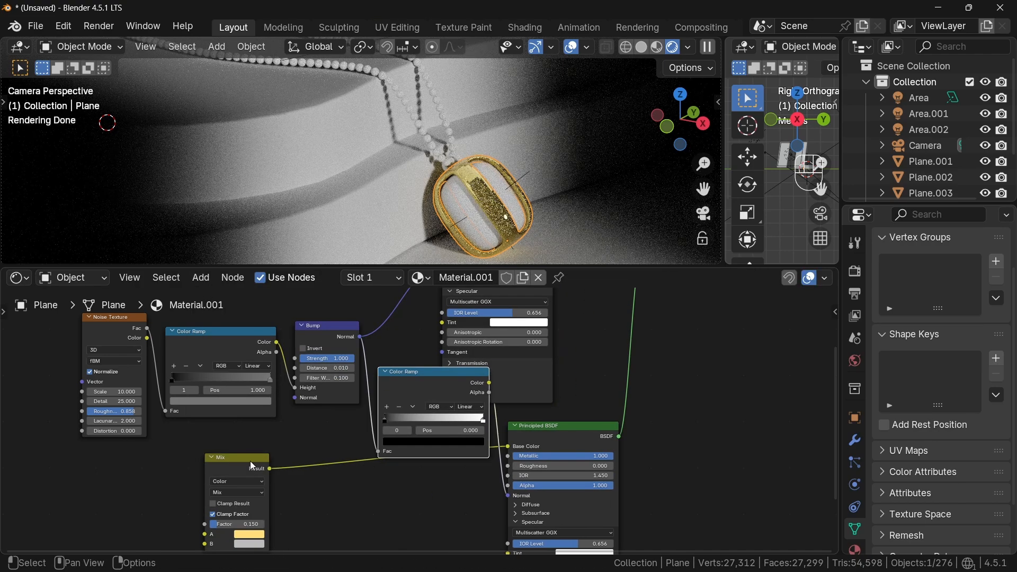
{"action": "left_click_drag", "start_coordinate": [258, 461], "coordinate": [459, 512]}
{"action": "left_click_drag", "start_coordinate": [378, 424], "coordinate": [337, 446]}
- Set the Bump Distance to 0.005, then undo the change
{"action": "left_click", "coordinate": [220, 394]}
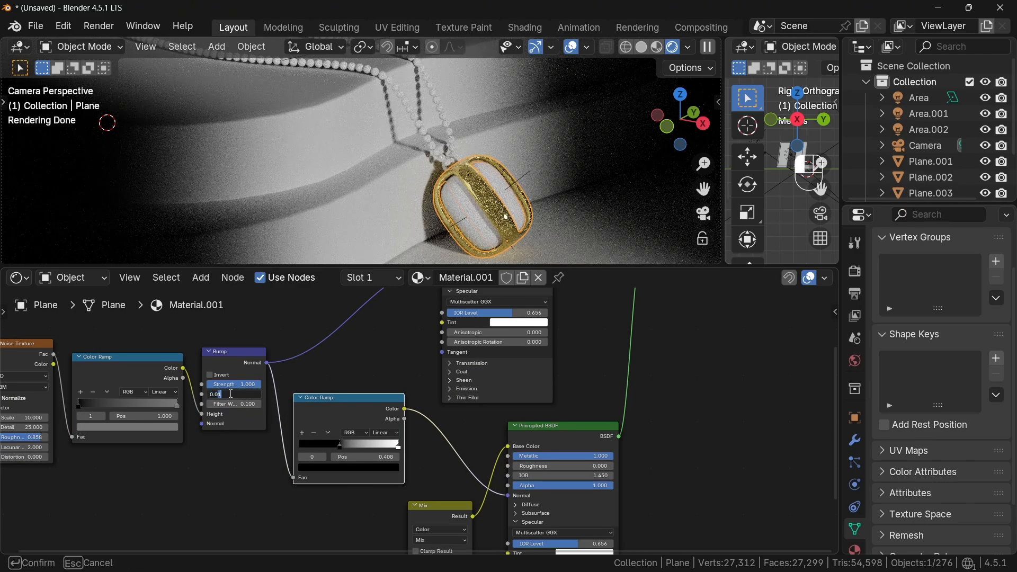
{"action": "key", "text": "Return"}
{"action": "scroll", "coordinate": [562, 246], "scroll_direction": "up", "scroll_amount": 4}
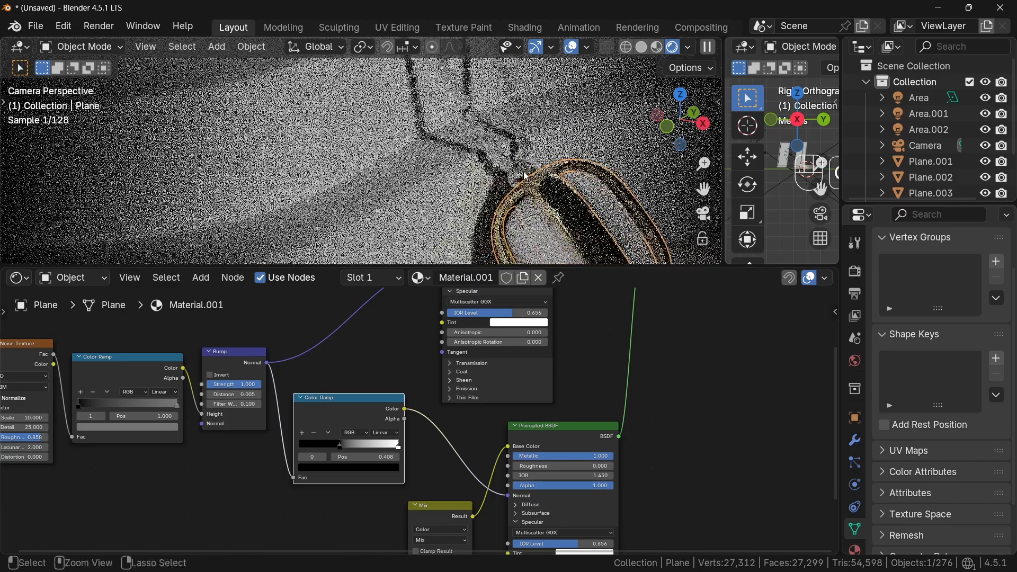
{"action": "middle_click_drag", "start_coordinate": [601, 252], "coordinate": [518, 196], "text": "shift"}
{"action": "scroll", "coordinate": [518, 196], "scroll_direction": "down", "scroll_amount": 5}
{"action": "key", "text": "ctrl+z"}
{"action": "scroll", "coordinate": [560, 323], "scroll_direction": "down", "scroll_amount": 2}
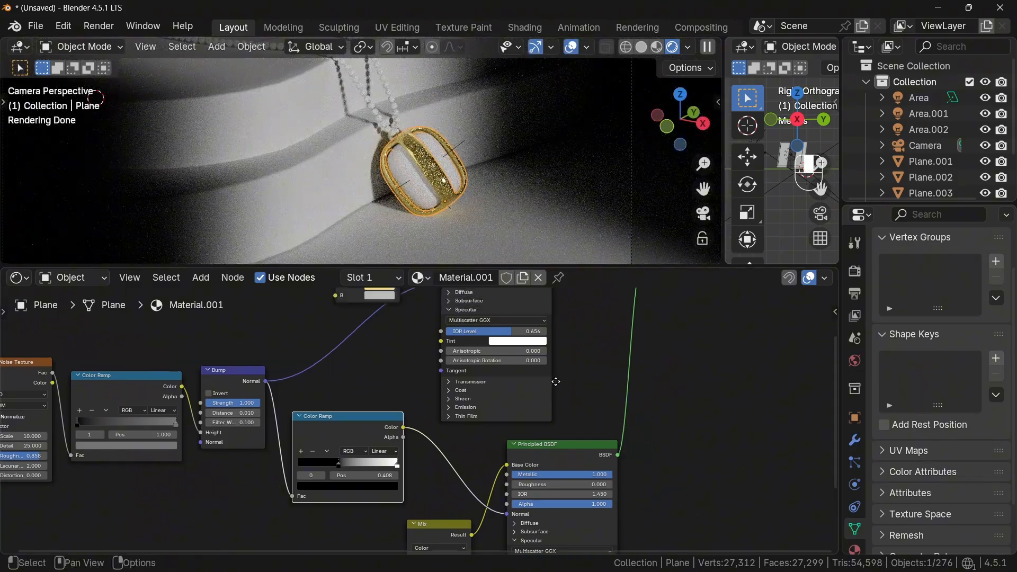
- Assign Material.001 to the pendant's chain ring and rename the material to gold
{"action": "left_click", "coordinate": [398, 128]}
{"action": "left_click", "coordinate": [421, 277]}
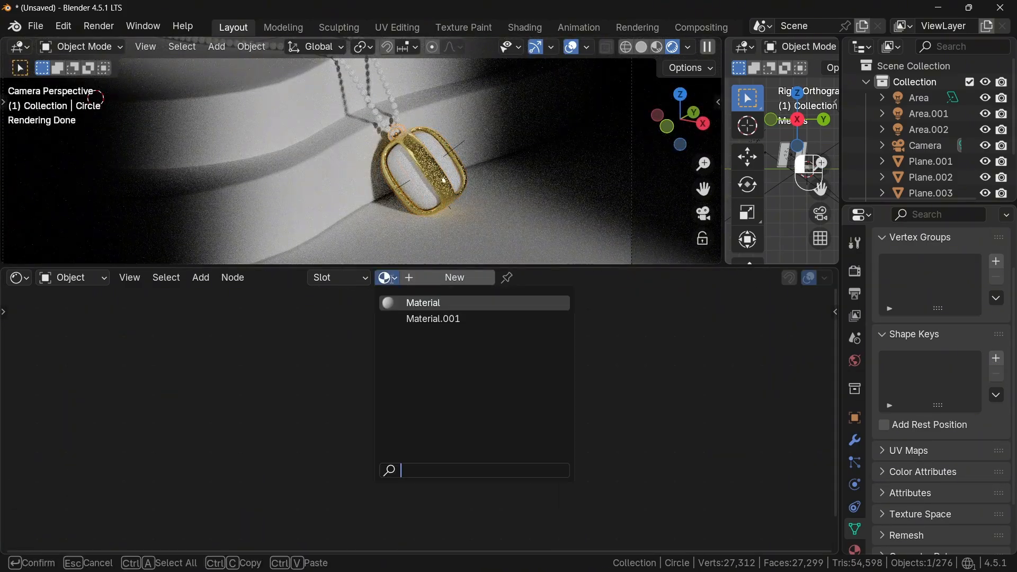
{"action": "left_click", "coordinate": [429, 319]}
{"action": "double_click", "coordinate": [466, 278]}
{"action": "type", "text": "gold"}
{"action": "key", "text": "Return"}
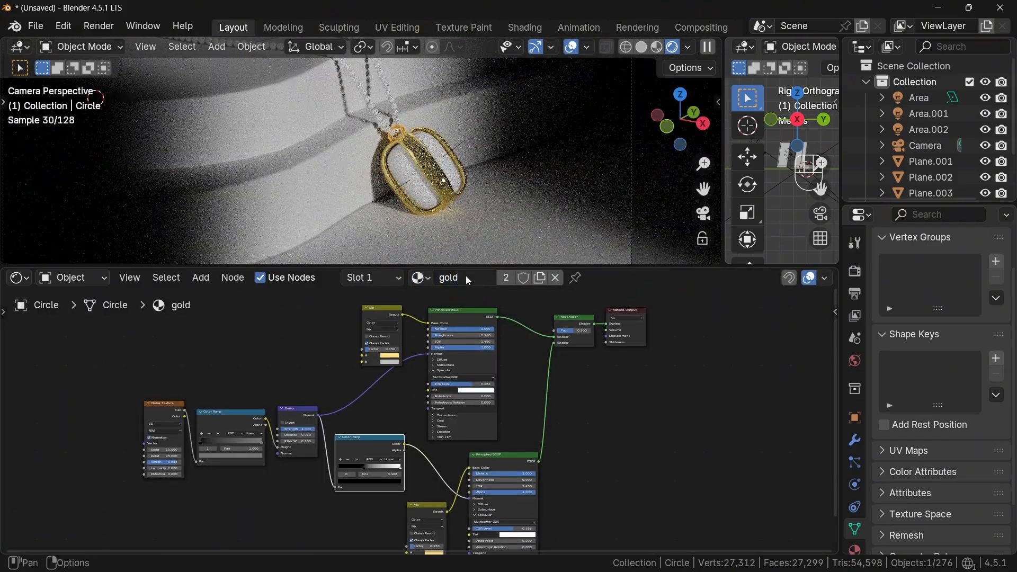
- Select the bead chain and add a Set Material node using gold after Instance on Points in its geometry nodes
{"action": "left_click", "coordinate": [375, 113]}
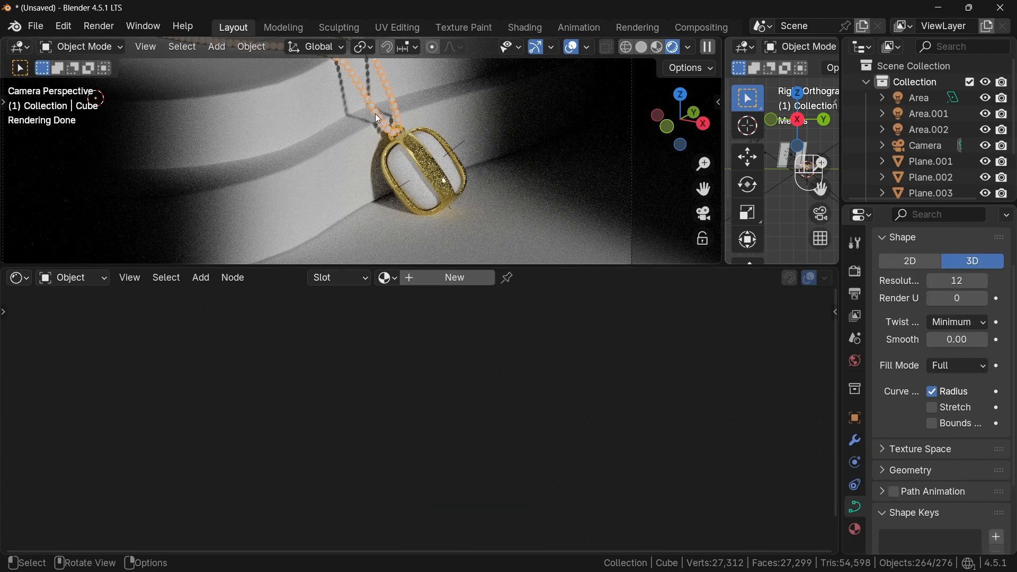
{"action": "left_click", "coordinate": [19, 279]}
{"action": "left_click", "coordinate": [69, 373]}
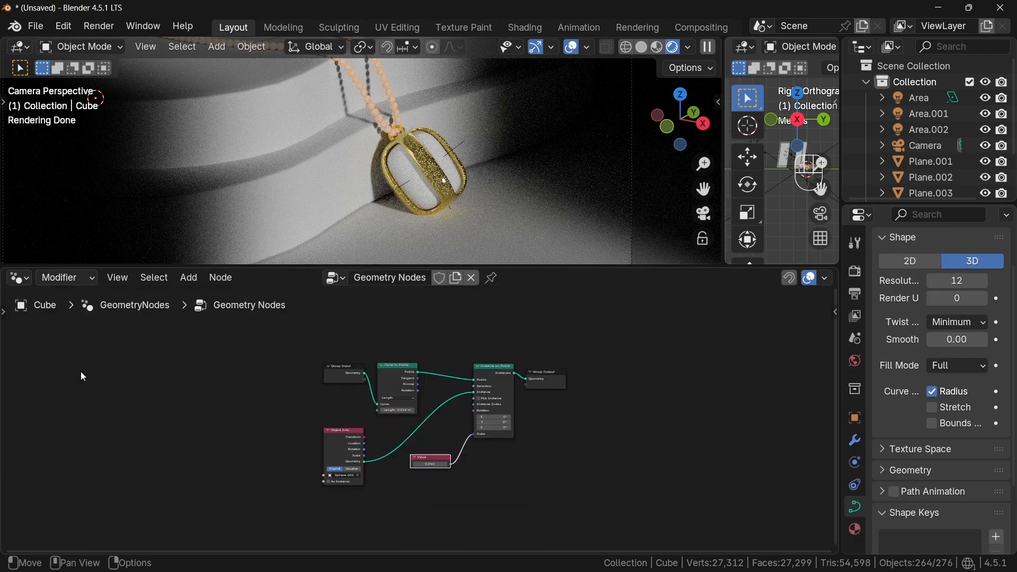
{"action": "scroll", "coordinate": [587, 434], "scroll_direction": "up", "scroll_amount": 3}
{"action": "left_click", "coordinate": [189, 279]}
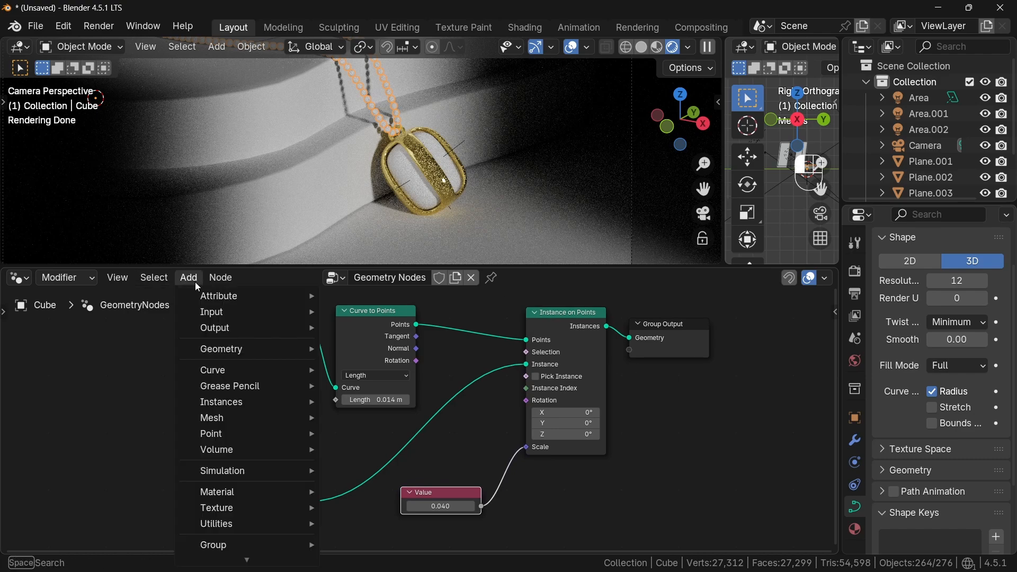
{"action": "type", "text": "set"}
{"action": "left_click", "coordinate": [252, 314]}
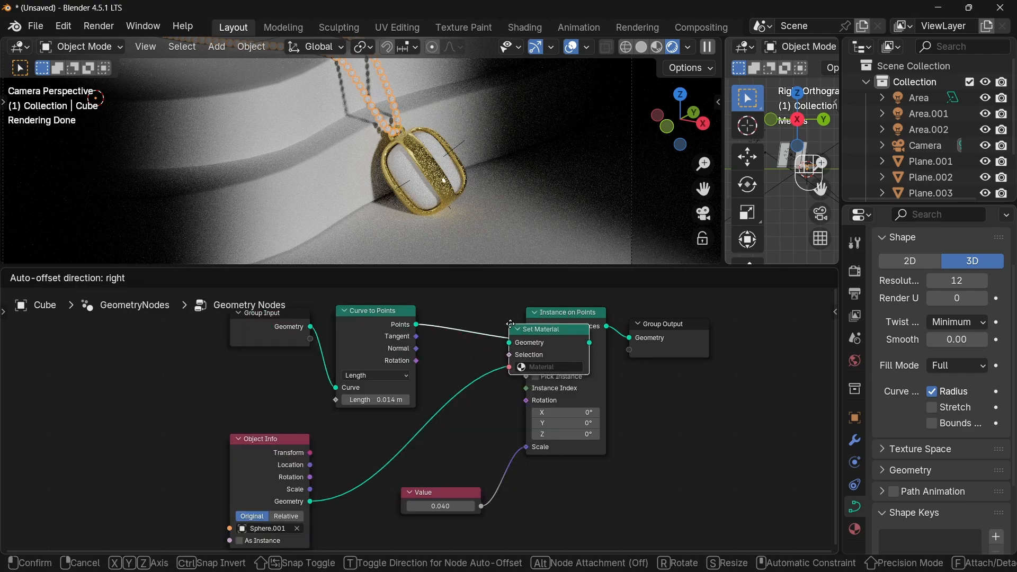
{"action": "left_click", "coordinate": [651, 331]}
{"action": "left_click", "coordinate": [665, 366]}
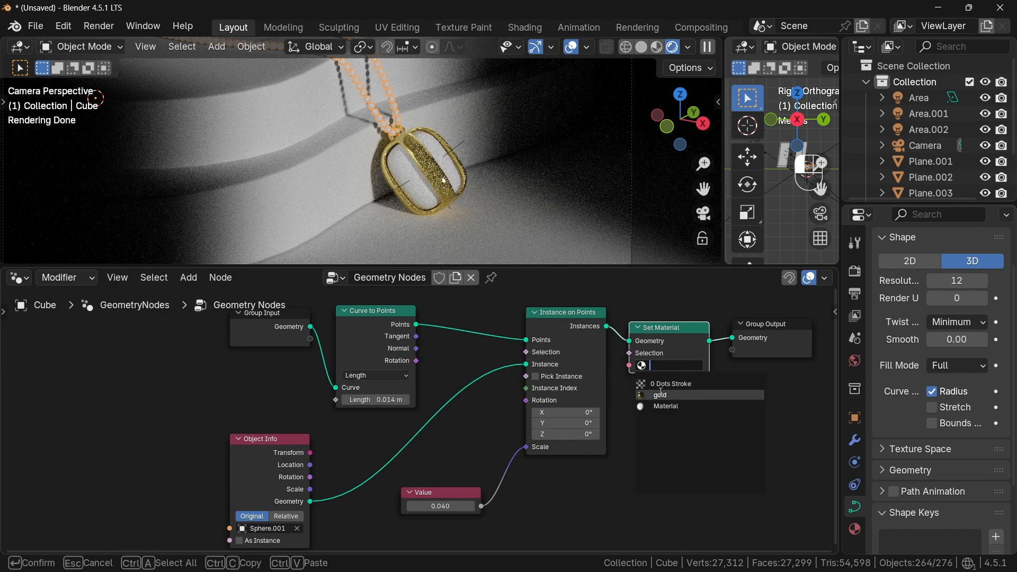
{"action": "left_click", "coordinate": [660, 395]}
- Select the backdrop plane and create a new material for it in the shader editor
{"action": "left_click_drag", "start_coordinate": [79, 267], "coordinate": [75, 551]}
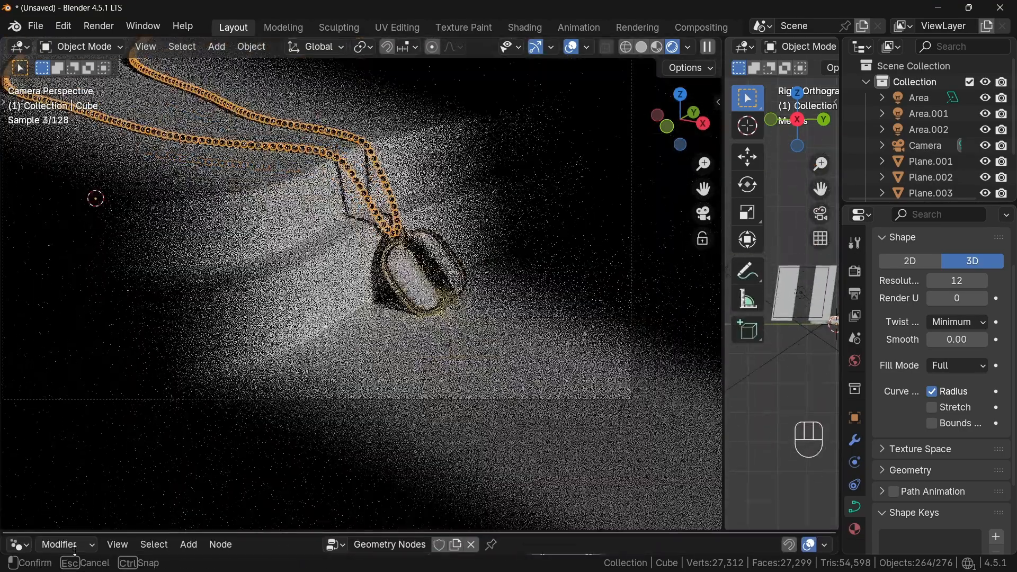
{"action": "left_click", "coordinate": [403, 209]}
{"action": "scroll", "coordinate": [318, 228], "scroll_direction": "down", "scroll_amount": 2}
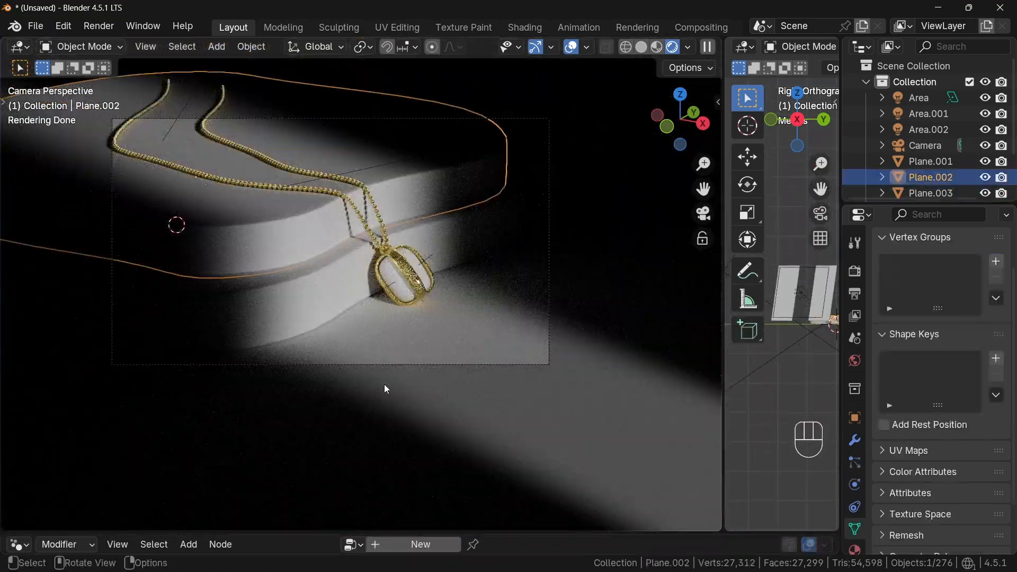
{"action": "left_click_drag", "start_coordinate": [445, 533], "coordinate": [445, 335]}
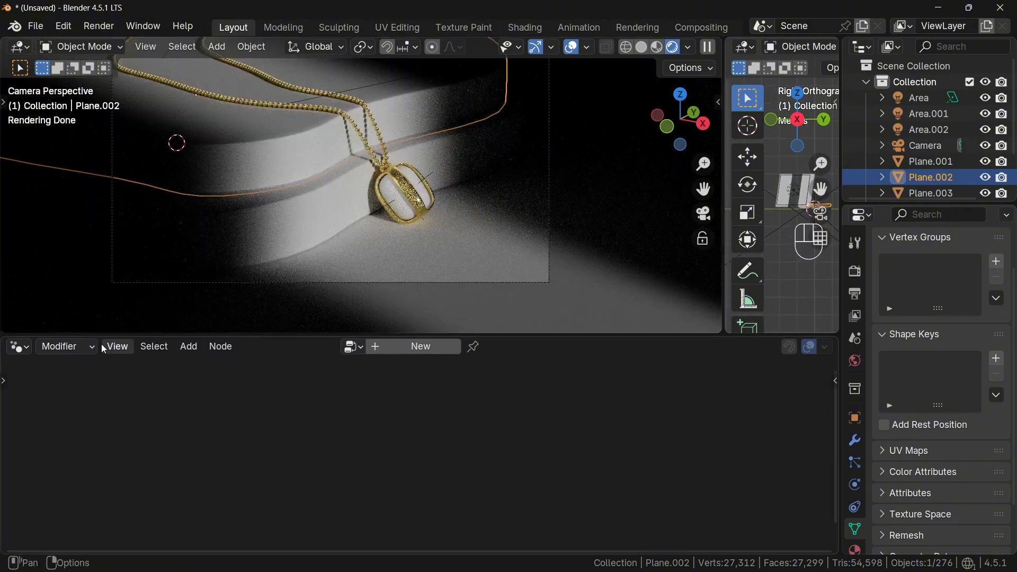
{"action": "left_click", "coordinate": [19, 346]}
{"action": "left_click", "coordinate": [60, 476]}
{"action": "left_click", "coordinate": [450, 347]}
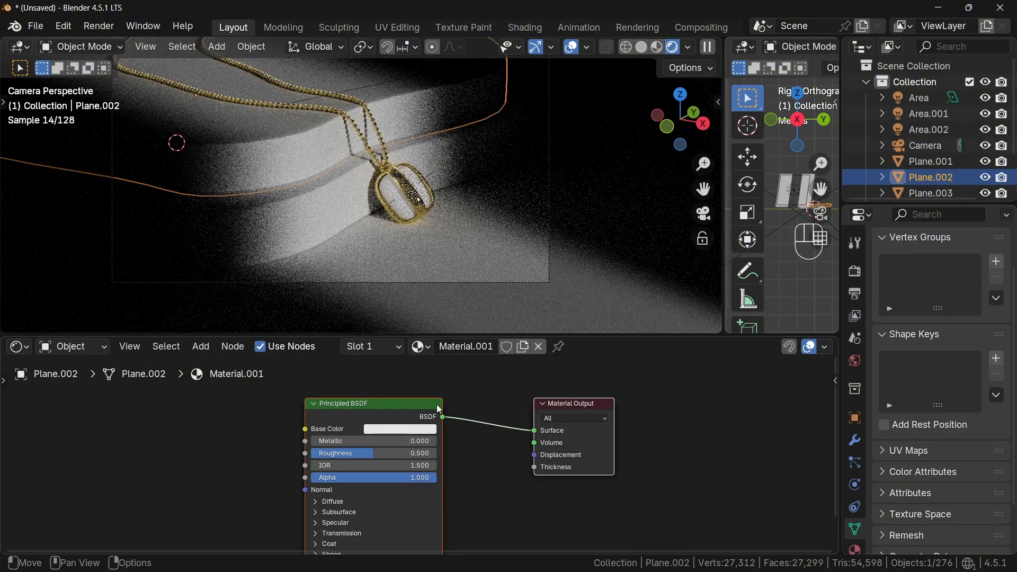
- Load the Marble021_4K-JPG texture set into the backdrop's Principled BSDF with the Principled Texture Setup
{"action": "left_click_drag", "start_coordinate": [549, 335], "coordinate": [549, 281]}
{"action": "middle_click_drag", "start_coordinate": [549, 335], "coordinate": [581, 339], "text": "shift"}
{"action": "left_click", "coordinate": [472, 333]}
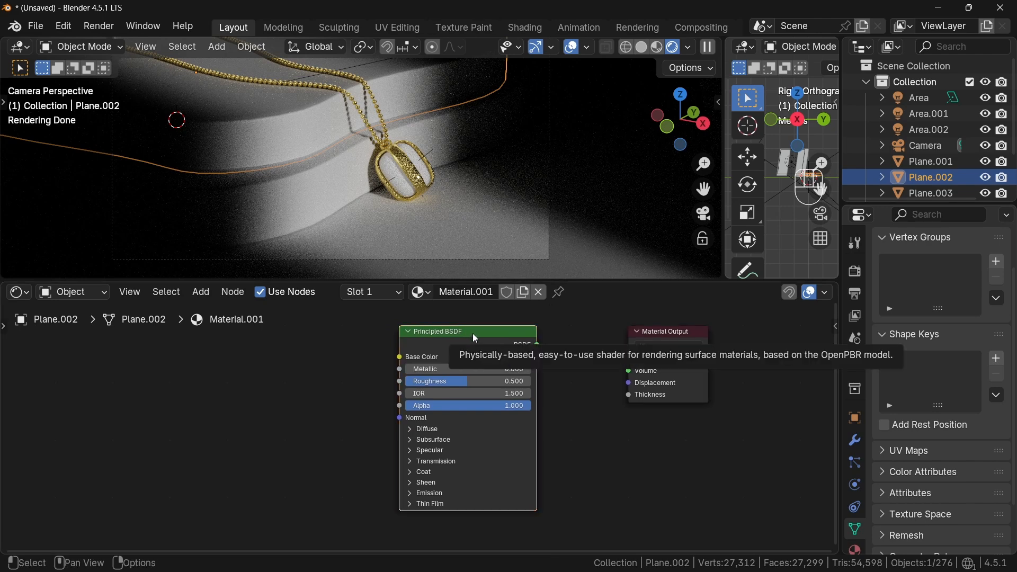
{"action": "key", "text": "ctrl+shift+t"}
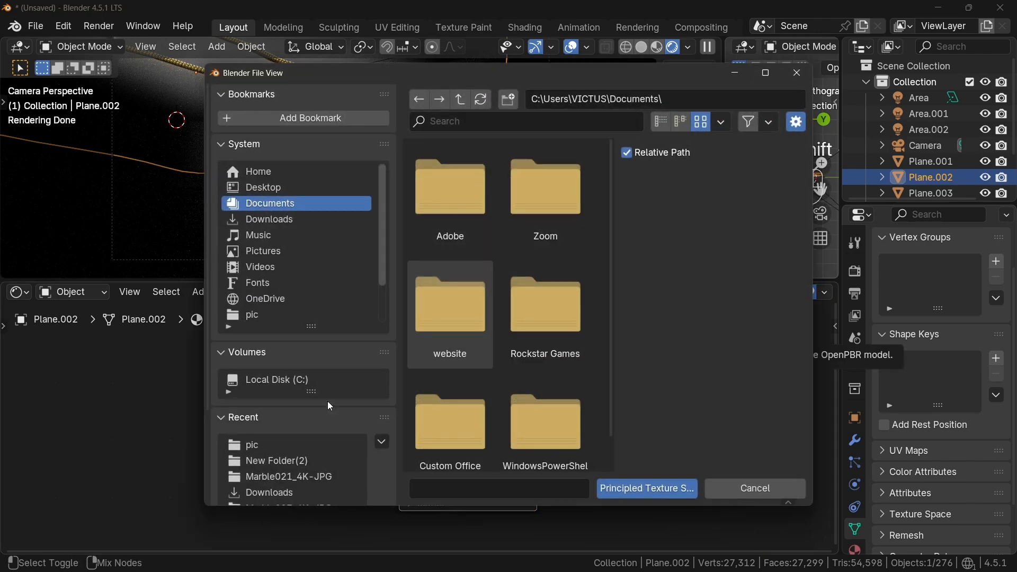
{"action": "scroll", "coordinate": [312, 458], "scroll_direction": "down", "scroll_amount": 2}
{"action": "left_click", "coordinate": [312, 443]}
{"action": "key", "text": "a"}
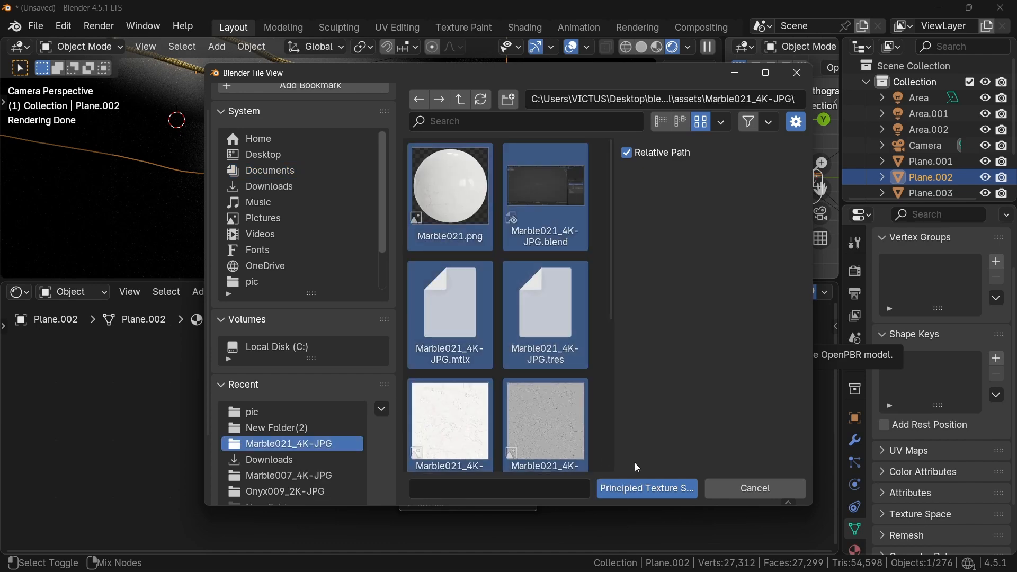
{"action": "left_click", "coordinate": [654, 487]}
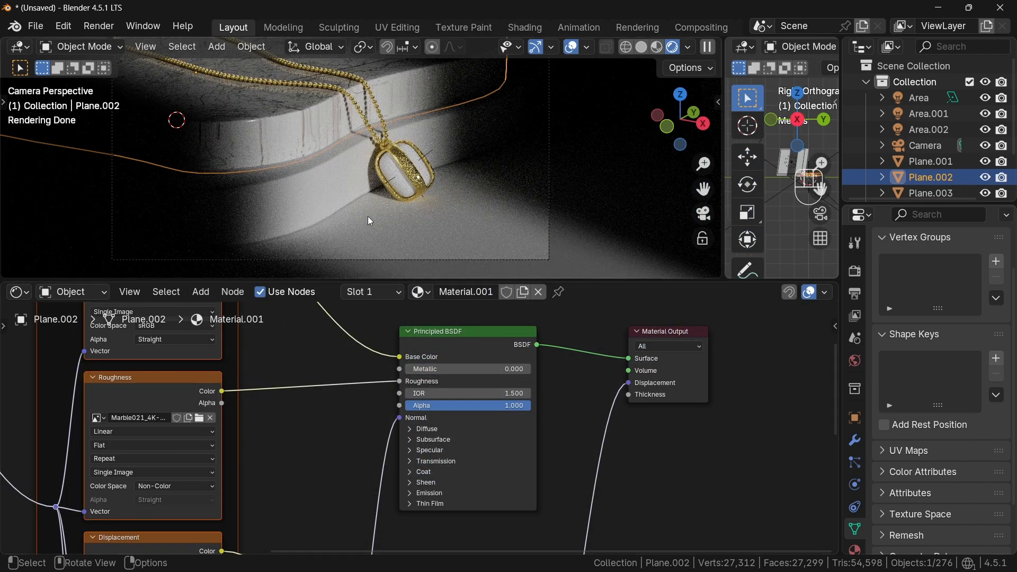
- Set the Mapping node's Scale to 8 on all three axes
{"action": "middle_click_drag", "start_coordinate": [365, 123], "coordinate": [430, 179], "text": "shift"}
{"action": "scroll", "coordinate": [370, 407], "scroll_direction": "down", "scroll_amount": 1}
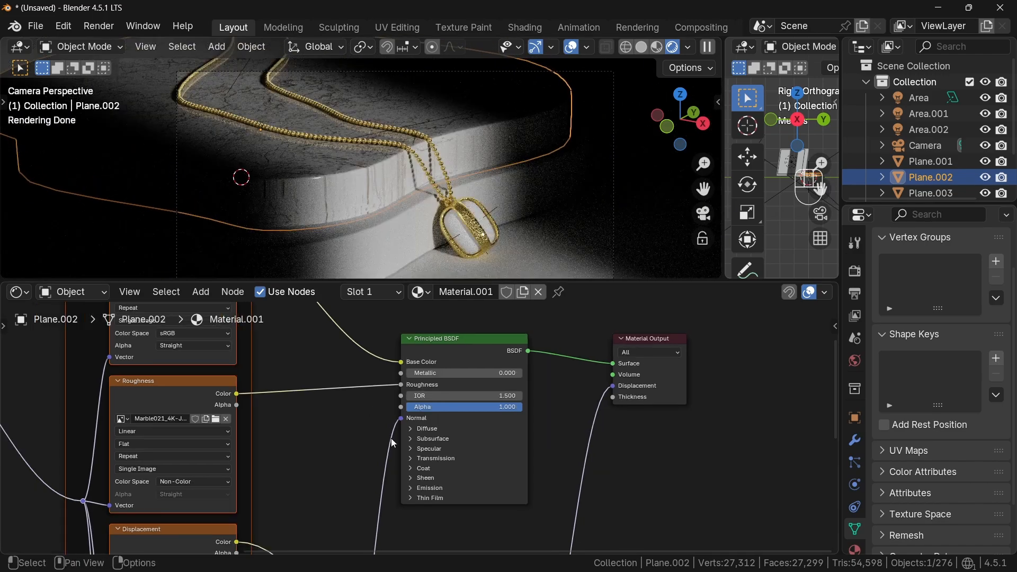
{"action": "scroll", "coordinate": [392, 443], "scroll_direction": "down", "scroll_amount": 4}
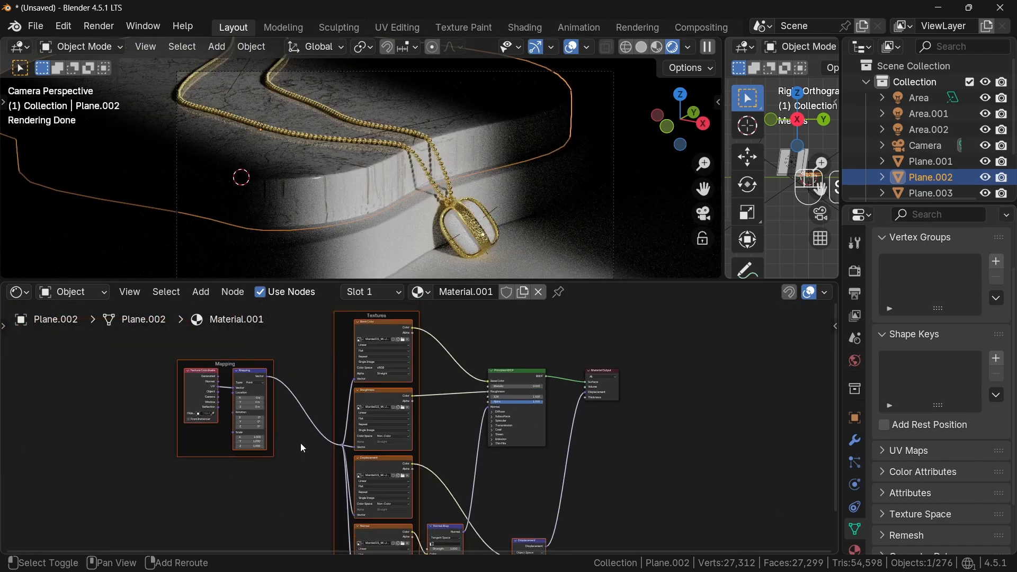
{"action": "middle_click_drag", "start_coordinate": [302, 448], "coordinate": [380, 439]}
{"action": "middle_click_drag", "start_coordinate": [361, 481], "coordinate": [288, 374], "text": "ctrl"}
{"action": "left_click_drag", "start_coordinate": [260, 438], "coordinate": [260, 458]}
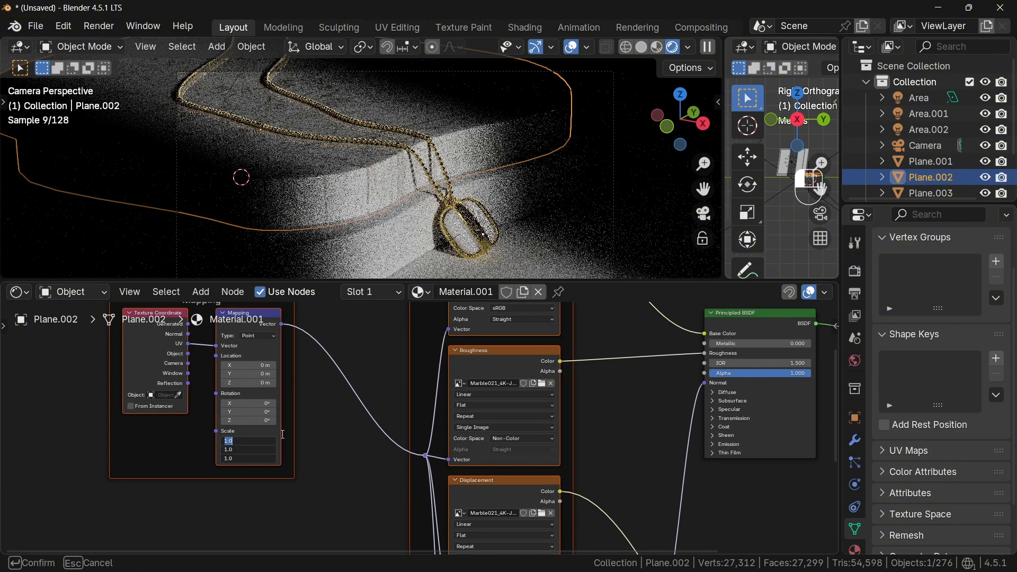
{"action": "type", "text": "8"}
{"action": "key", "text": "Return"}
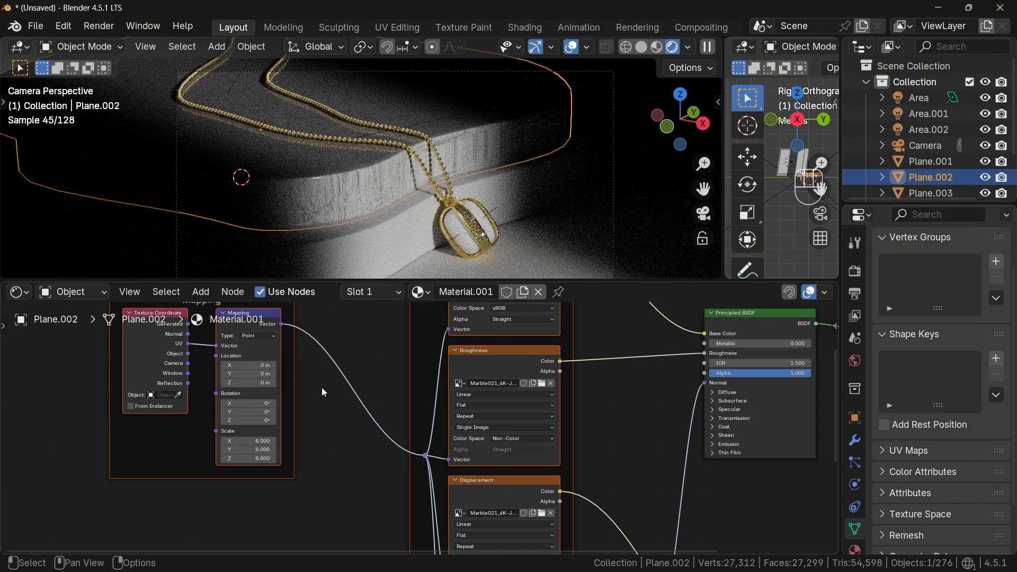
- Try setting the Displacement node's Scale to 0.001, then undo the change
{"action": "scroll", "coordinate": [588, 407], "scroll_direction": "down", "scroll_amount": 2}
{"action": "scroll", "coordinate": [620, 475], "scroll_direction": "down", "scroll_amount": 2}
{"action": "middle_click_drag", "start_coordinate": [620, 529], "coordinate": [431, 458]}
{"action": "middle_click_drag", "start_coordinate": [430, 459], "coordinate": [354, 359], "text": "ctrl"}
{"action": "middle_click_drag", "start_coordinate": [389, 524], "coordinate": [430, 437]}
{"action": "left_click", "coordinate": [430, 437]}
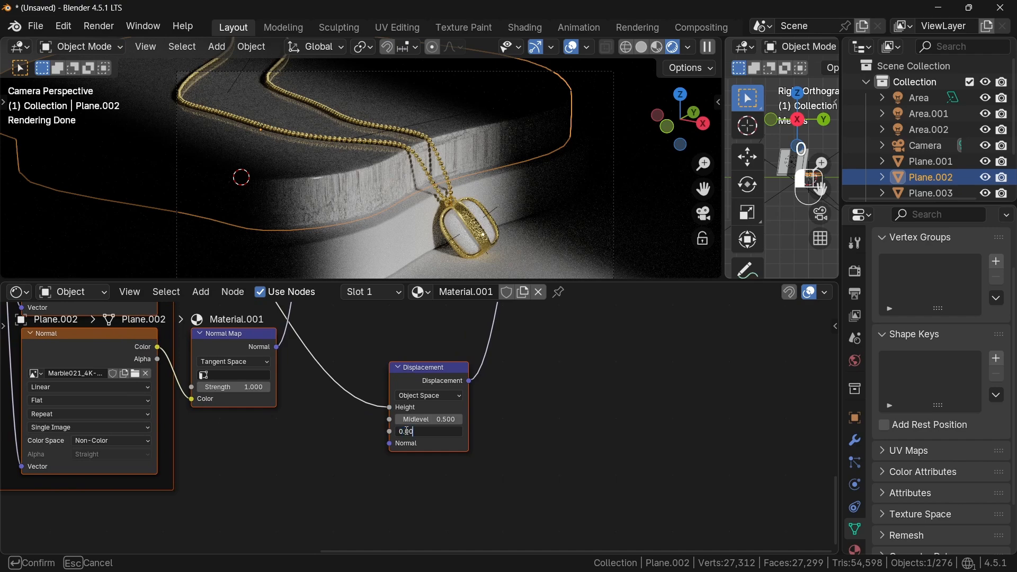
{"action": "key", "text": "Return"}
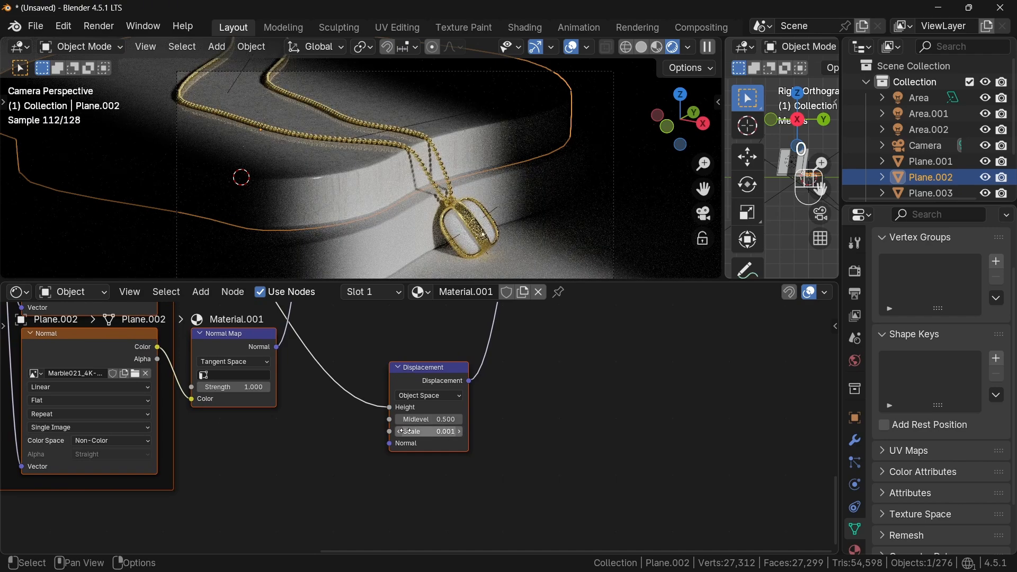
{"action": "key", "text": "ctrl+z"}
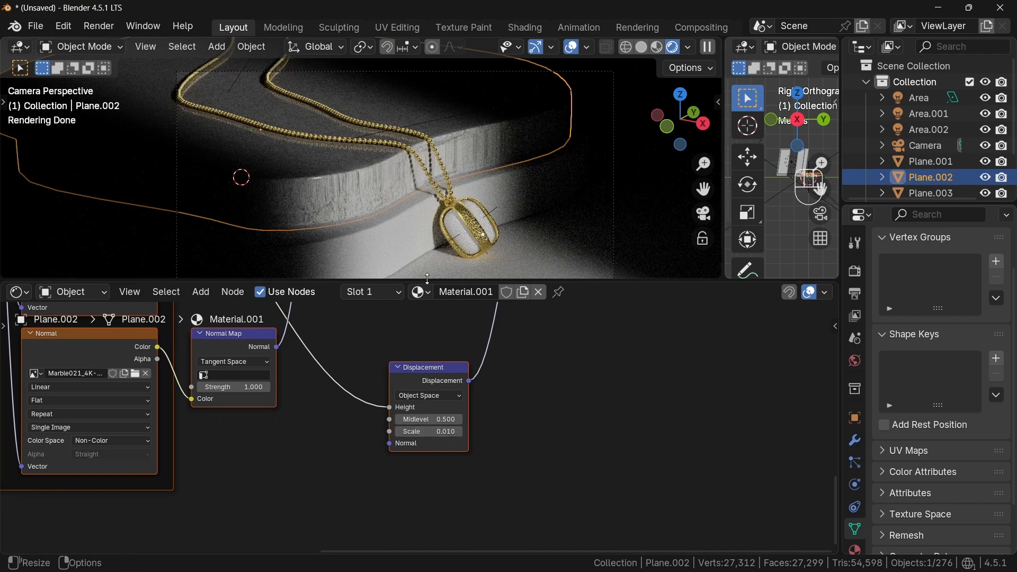
- Select Plane.001 together with Plane.002 and link Plane.002's marble material to it
{"action": "left_click_drag", "start_coordinate": [425, 280], "coordinate": [421, 484]}
{"action": "left_click", "coordinate": [356, 328]}
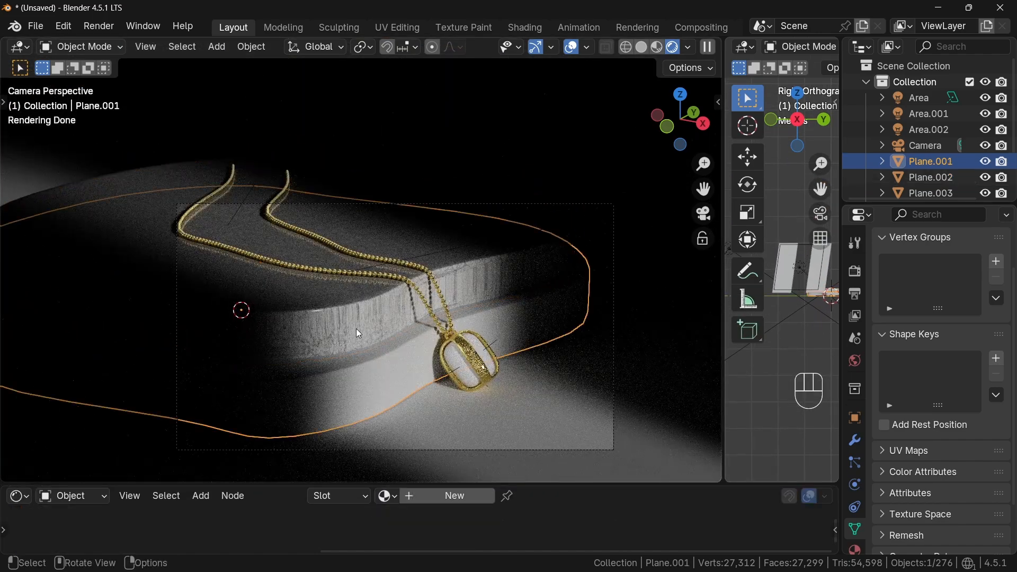
{"action": "left_click", "coordinate": [354, 328], "text": "shift"}
{"action": "key", "text": "ctrl+l"}
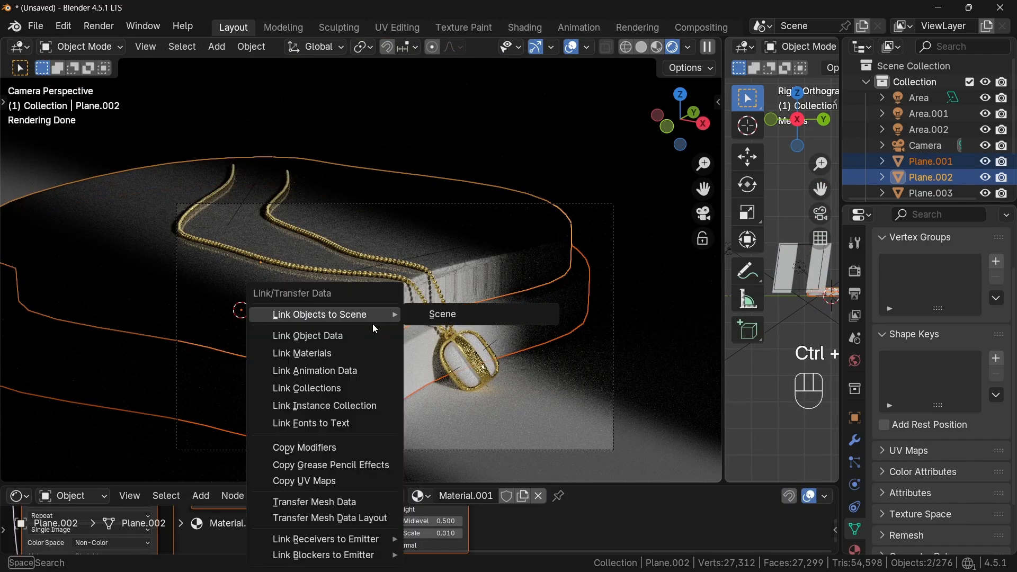
{"action": "left_click", "coordinate": [347, 348]}
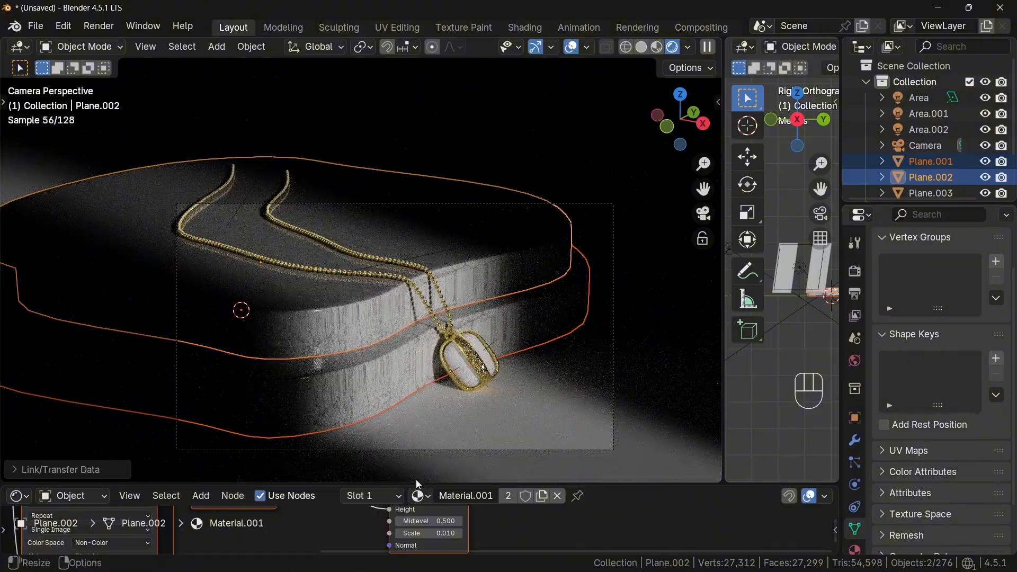
- Enter Edit Mode and turn the orthographic viewport into a UV Editor
{"action": "left_click_drag", "start_coordinate": [418, 483], "coordinate": [419, 533]}
{"action": "middle_click_drag", "start_coordinate": [444, 409], "coordinate": [458, 340], "text": "shift"}
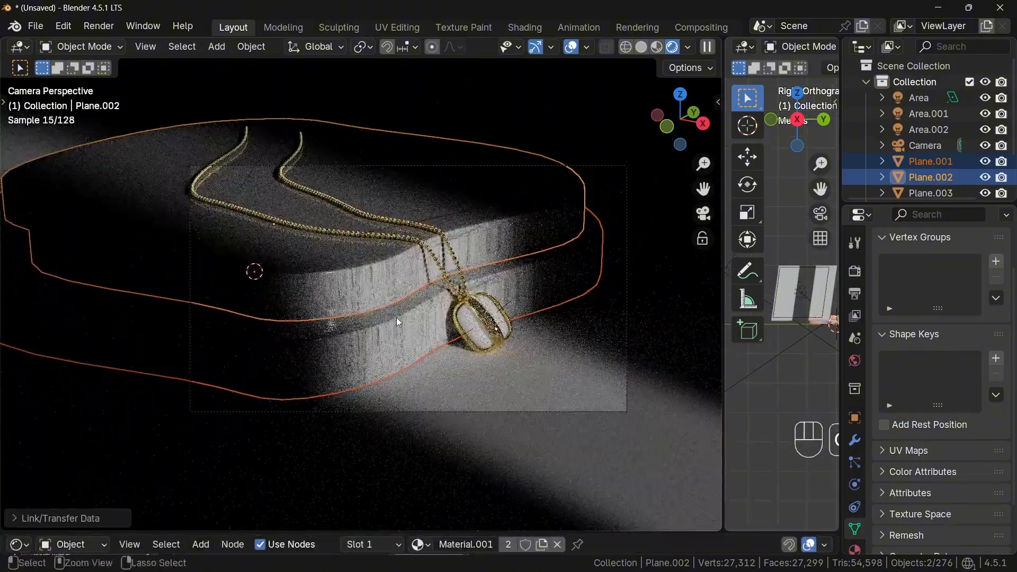
{"action": "scroll", "coordinate": [396, 317], "scroll_direction": "up", "scroll_amount": 6}
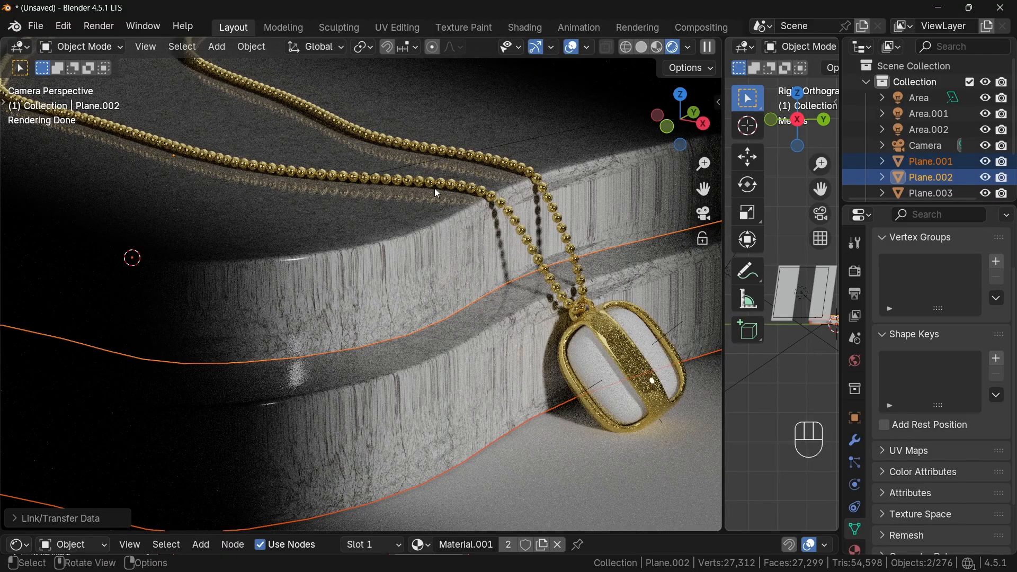
{"action": "middle_click_drag", "start_coordinate": [436, 190], "coordinate": [345, 370]}
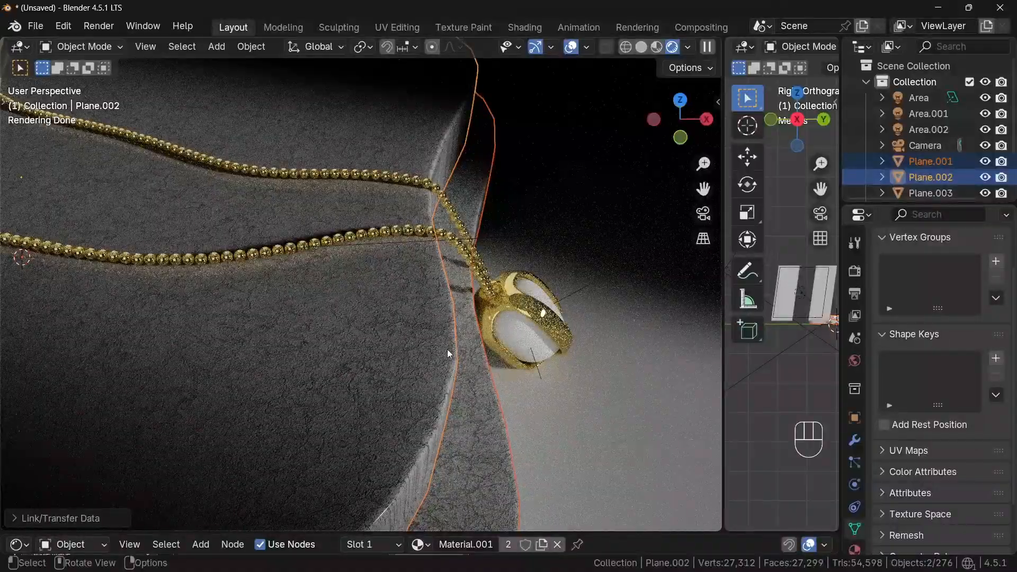
{"action": "middle_click_drag", "start_coordinate": [447, 349], "coordinate": [344, 343]}
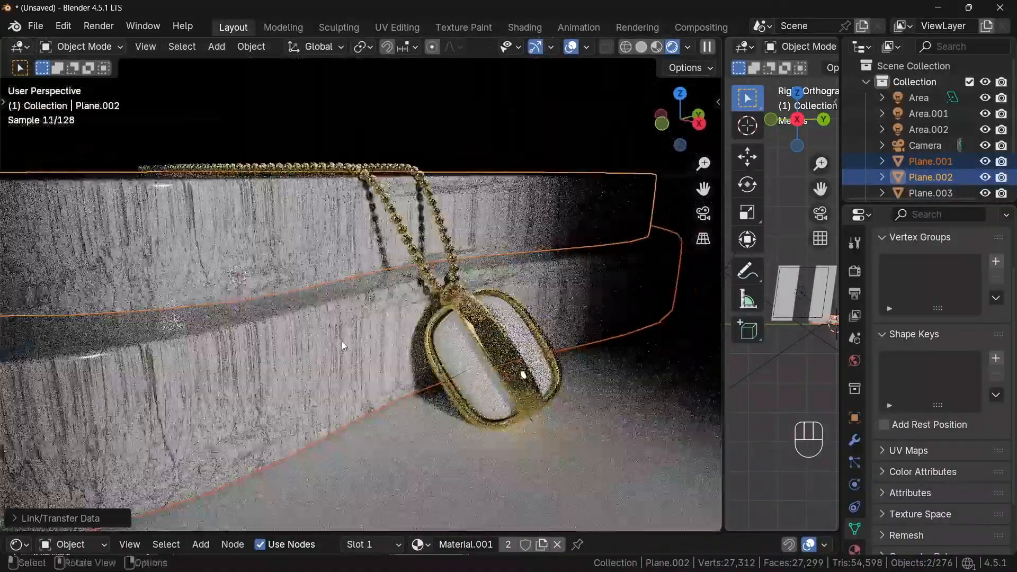
{"action": "left_click_drag", "start_coordinate": [723, 373], "coordinate": [426, 371]}
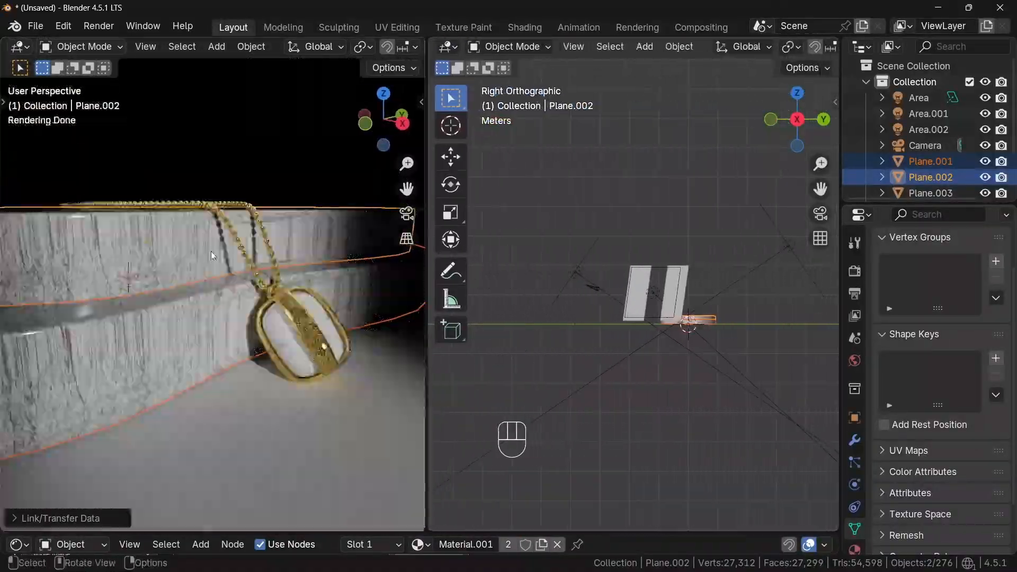
{"action": "key", "text": "Tab"}
{"action": "middle_click_drag", "start_coordinate": [157, 287], "coordinate": [262, 286], "text": "shift"}
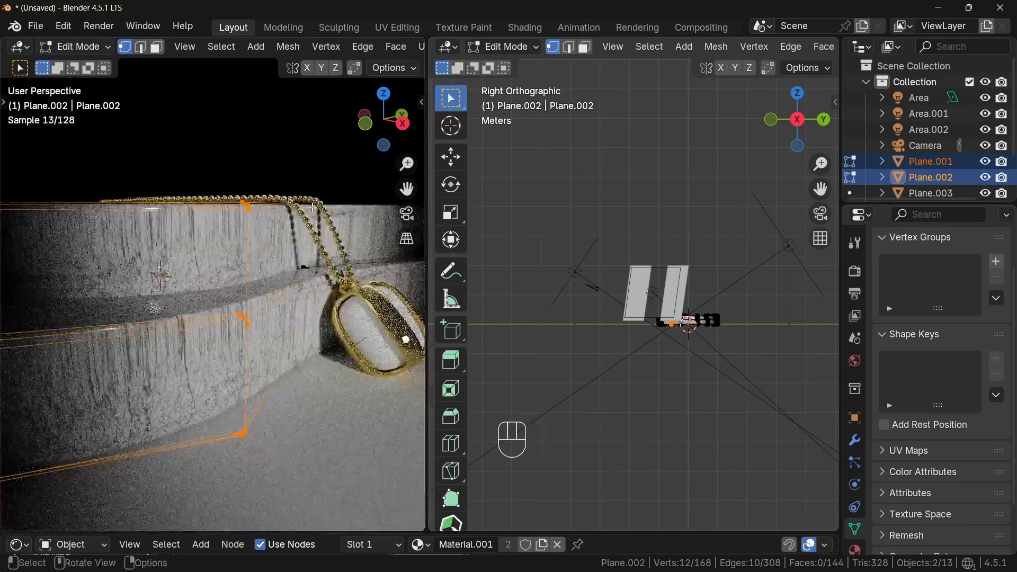
{"action": "left_click", "coordinate": [447, 46]}
{"action": "left_click", "coordinate": [424, 124]}
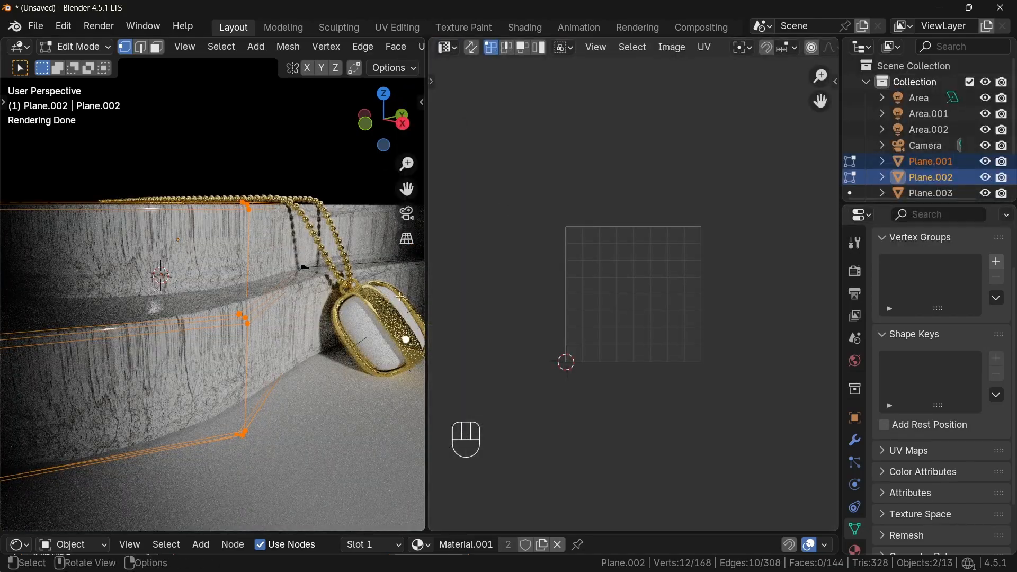
- Isolate Plane.002 in local view and mark seams along its top and bottom edge loops
{"action": "key", "text": "Tab"}
{"action": "left_click", "coordinate": [241, 300]}
{"action": "key", "text": "Tab"}
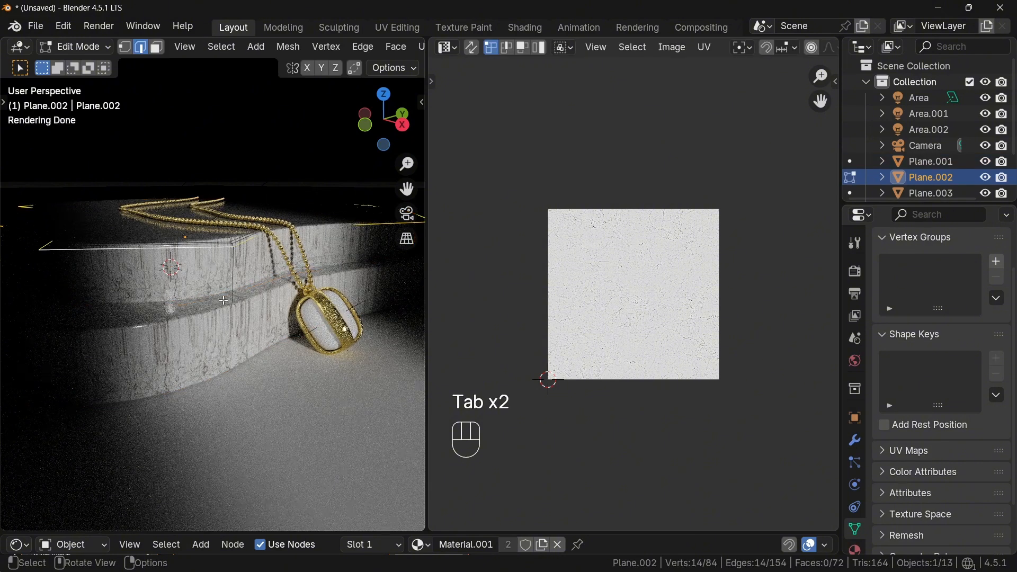
{"action": "key", "text": "KP_Divide"}
{"action": "key", "text": "z"}
{"action": "left_click", "coordinate": [225, 305]}
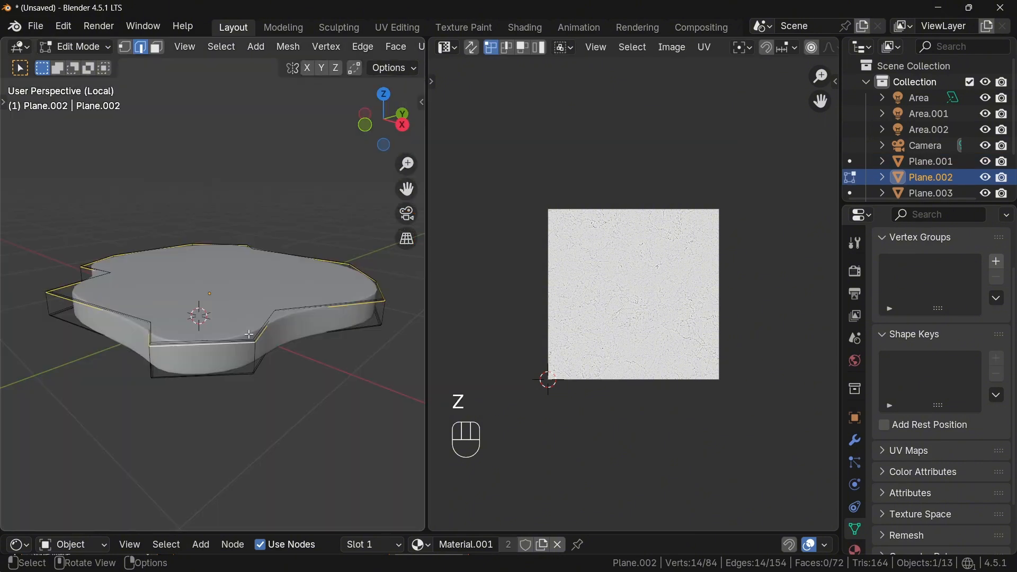
{"action": "scroll", "coordinate": [191, 332], "scroll_direction": "up", "scroll_amount": 4}
{"action": "left_click", "coordinate": [284, 344], "text": "alt+shift"}
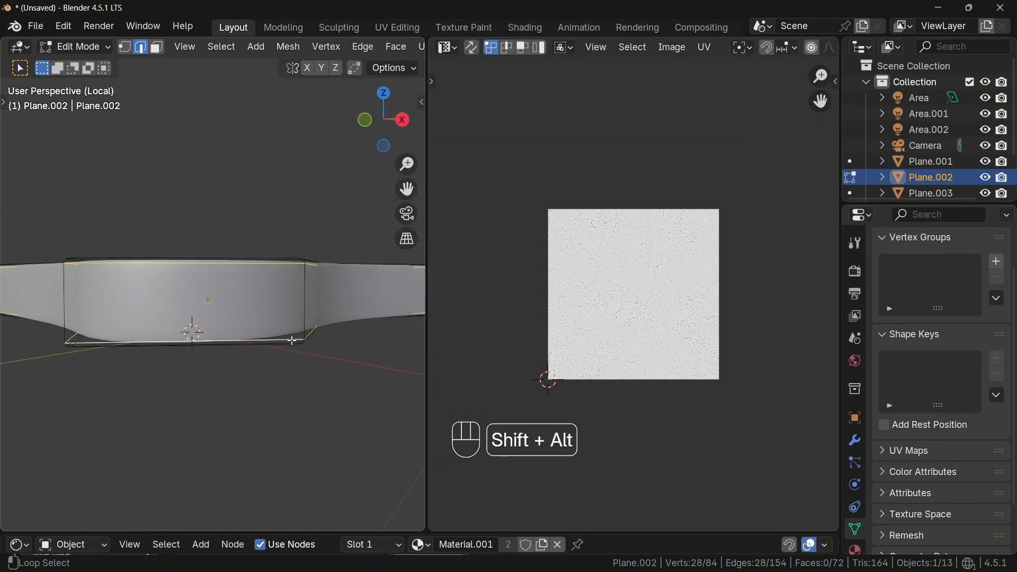
{"action": "middle_click_drag", "start_coordinate": [208, 293], "coordinate": [211, 302]}
{"action": "key", "text": "ctrl+e"}
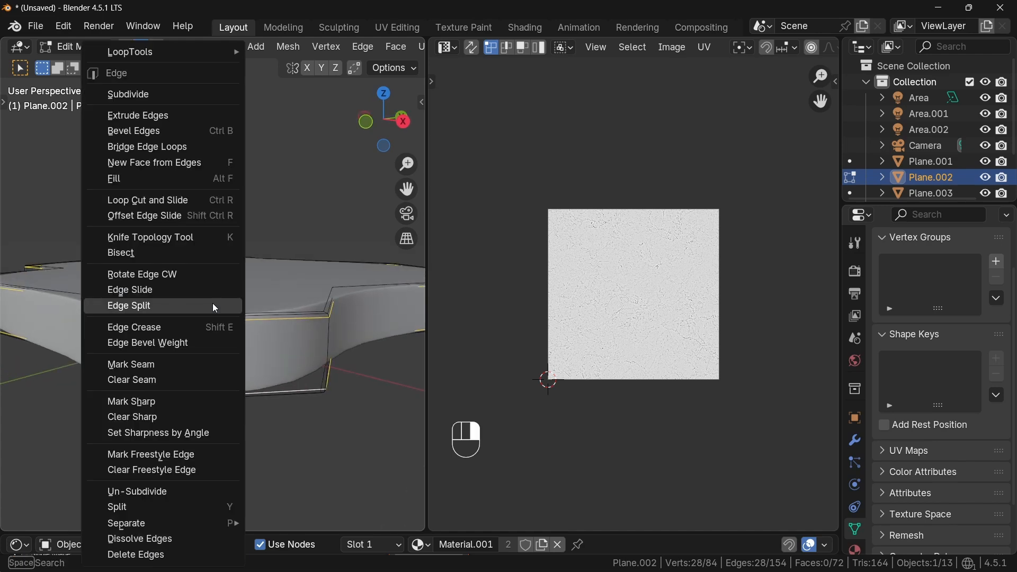
{"action": "left_click", "coordinate": [170, 368]}
{"action": "left_click", "coordinate": [238, 465]}
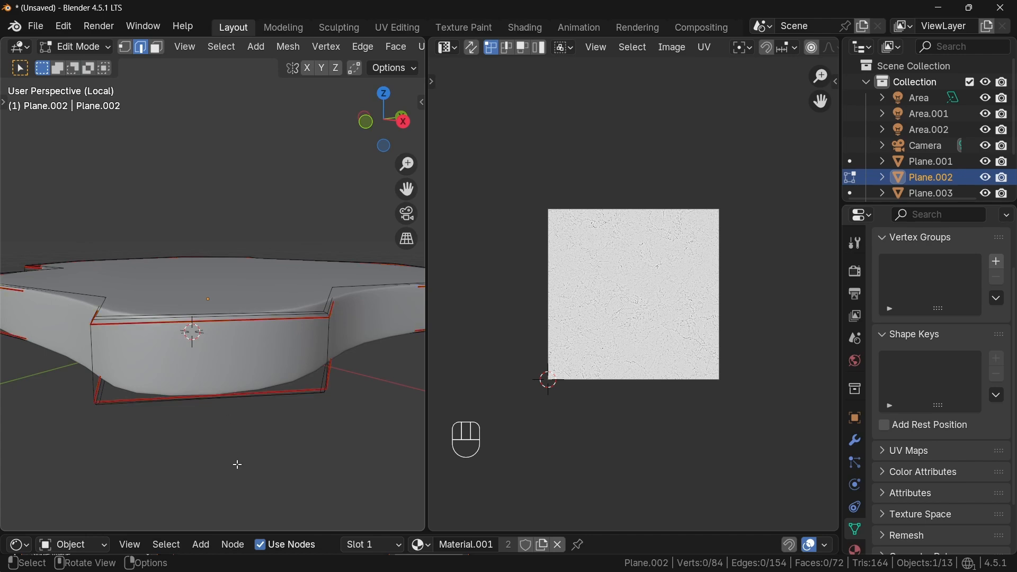
- Return to the rendered camera view, select all of Plane.002 and Unwrap it
{"action": "key", "text": "KP_Divide"}
{"action": "key", "text": "z"}
{"action": "left_click", "coordinate": [237, 231]}
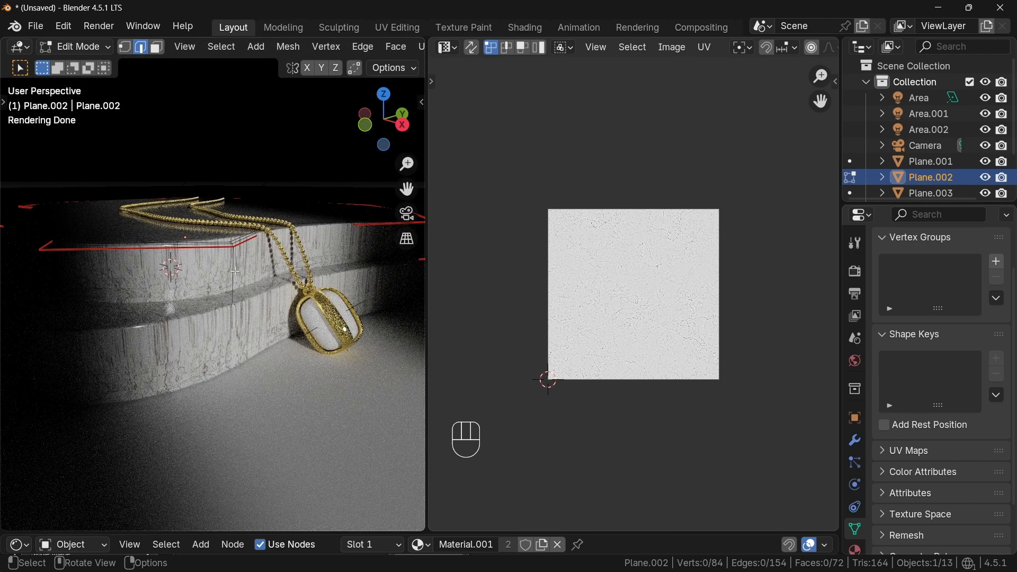
{"action": "key", "text": "a"}
{"action": "key", "text": "a"}
{"action": "key", "text": "u"}
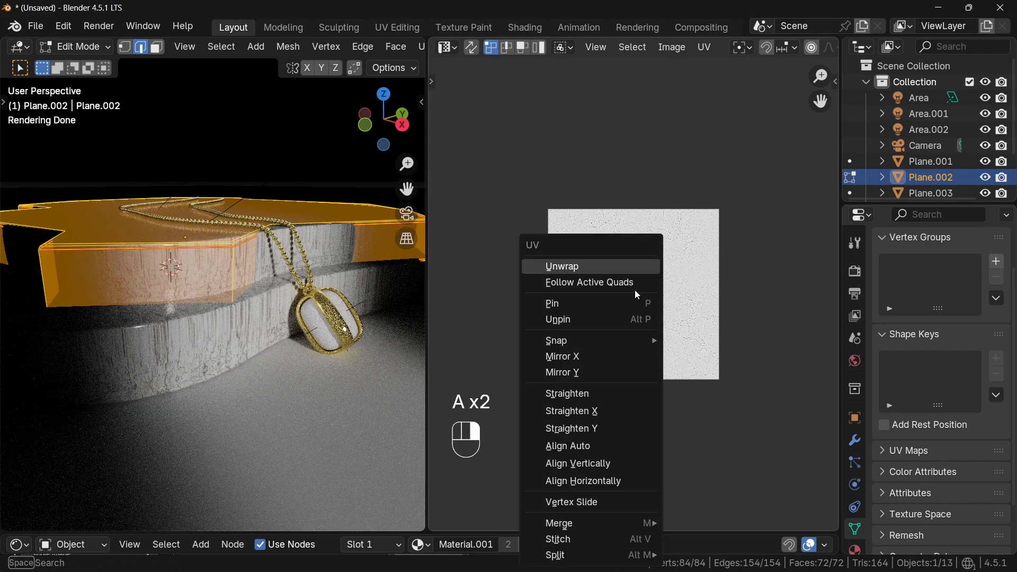
{"action": "left_click", "coordinate": [593, 272]}
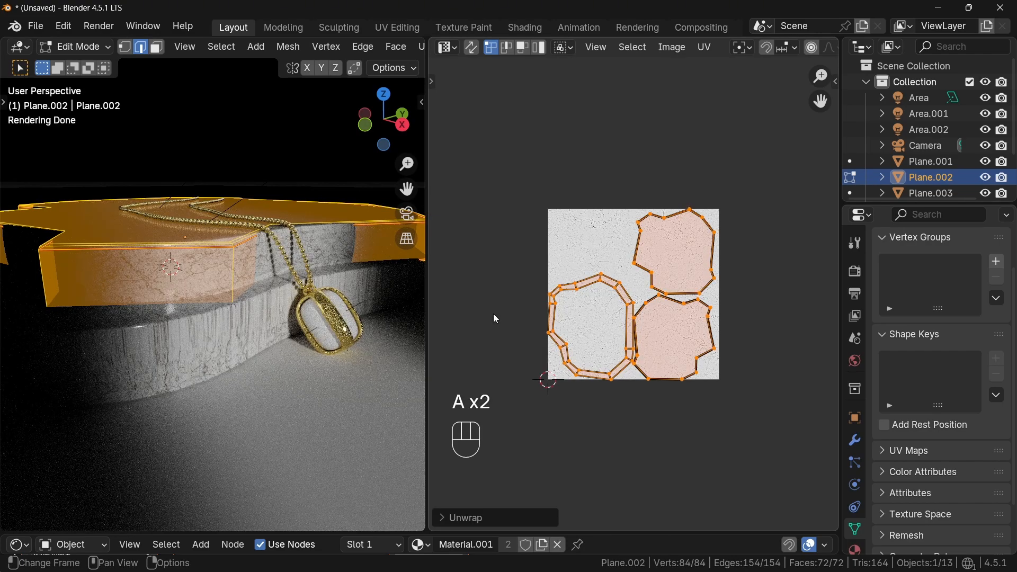
- Switch to Plane.001 in Edit Mode and mark a seam along its bottom edge loop
{"action": "key", "text": "Tab"}
{"action": "left_click", "coordinate": [255, 367]}
{"action": "middle_click_drag", "start_coordinate": [241, 333], "coordinate": [218, 261], "text": "ctrl"}
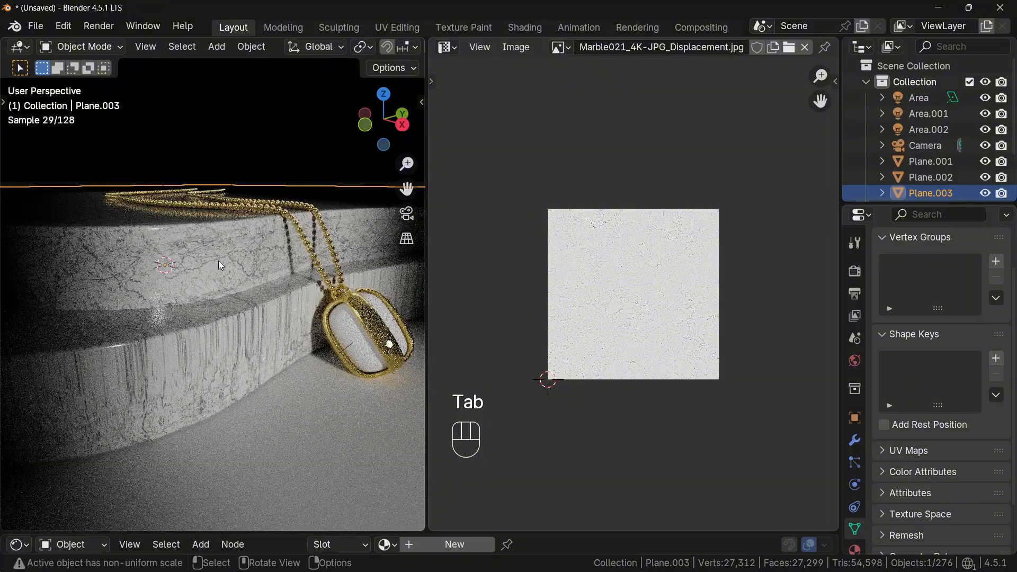
{"action": "left_click", "coordinate": [247, 353]}
{"action": "key", "text": "Tab"}
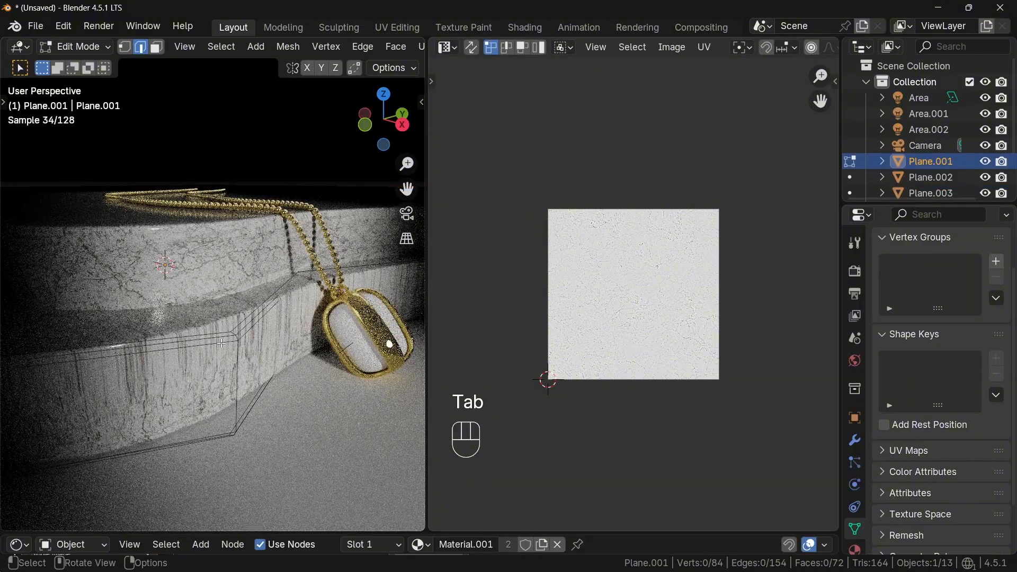
{"action": "middle_click_drag", "start_coordinate": [227, 421], "coordinate": [227, 383]}
{"action": "left_click", "coordinate": [228, 383], "text": "alt+shift"}
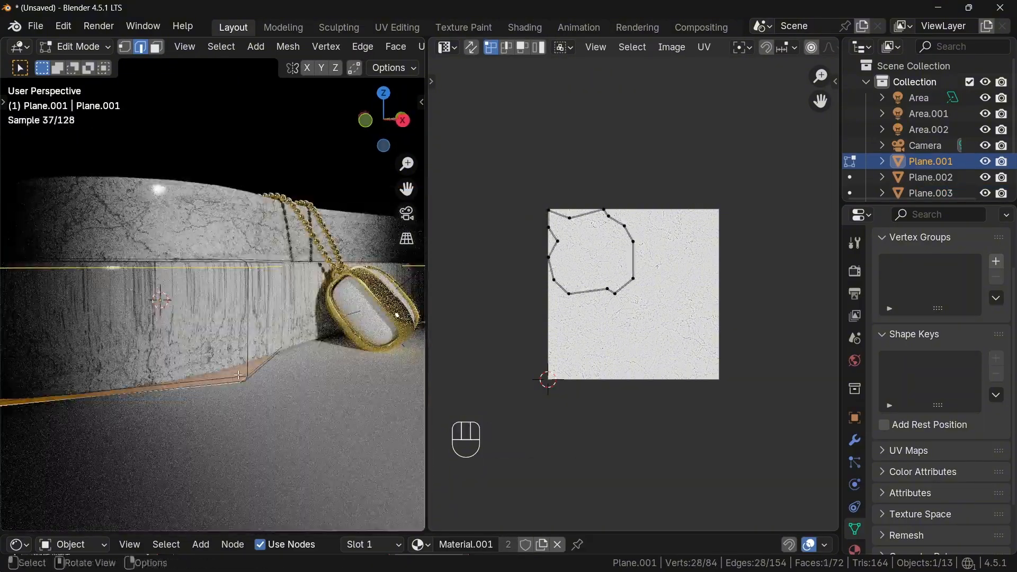
{"action": "key", "text": "ctrl+e"}
{"action": "left_click", "coordinate": [203, 347]}
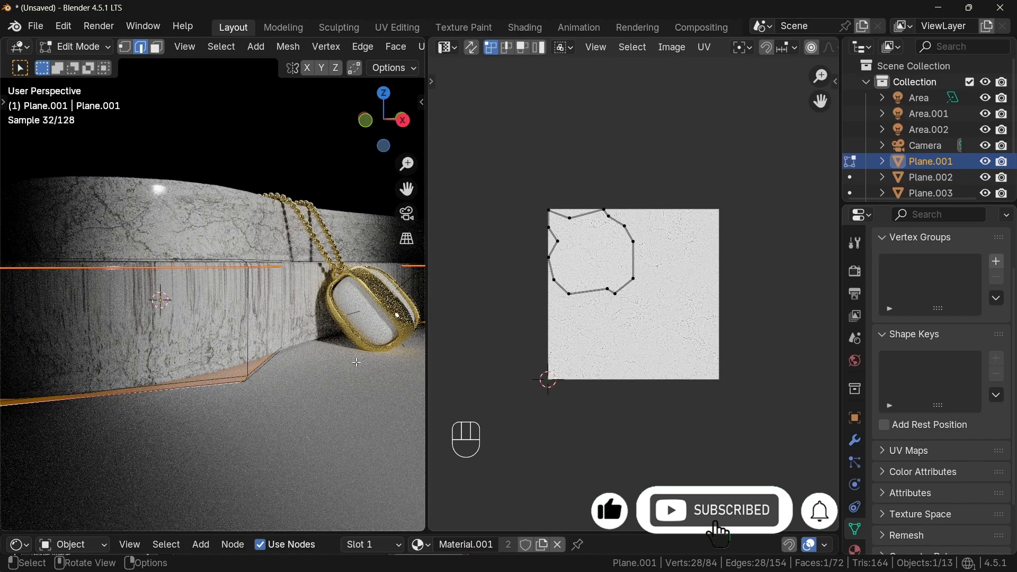
- Select all of Plane.001 and Unwrap it
{"action": "key", "text": "a"}
{"action": "key", "text": "a"}
{"action": "key", "text": "u"}
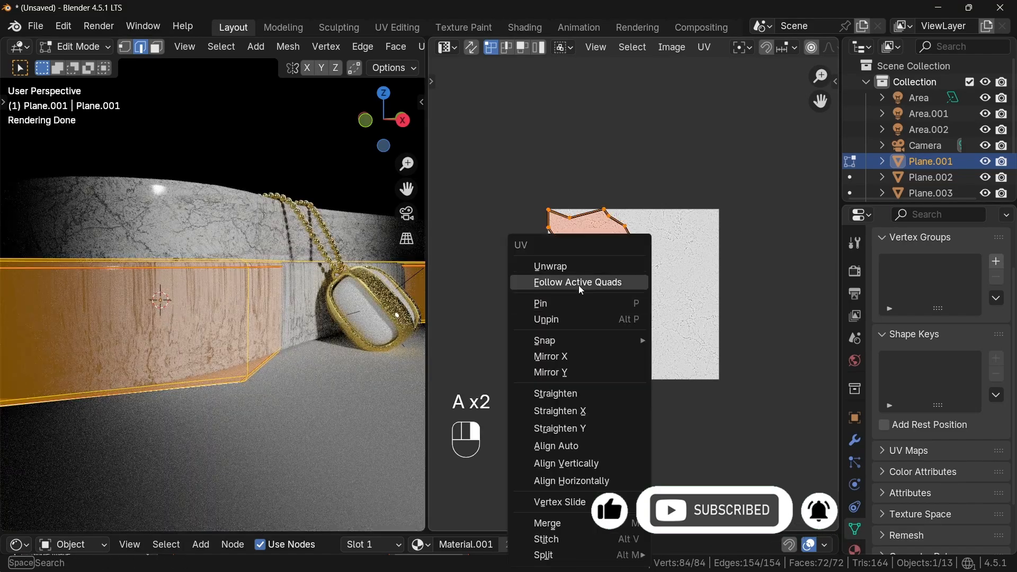
{"action": "left_click", "coordinate": [581, 267]}
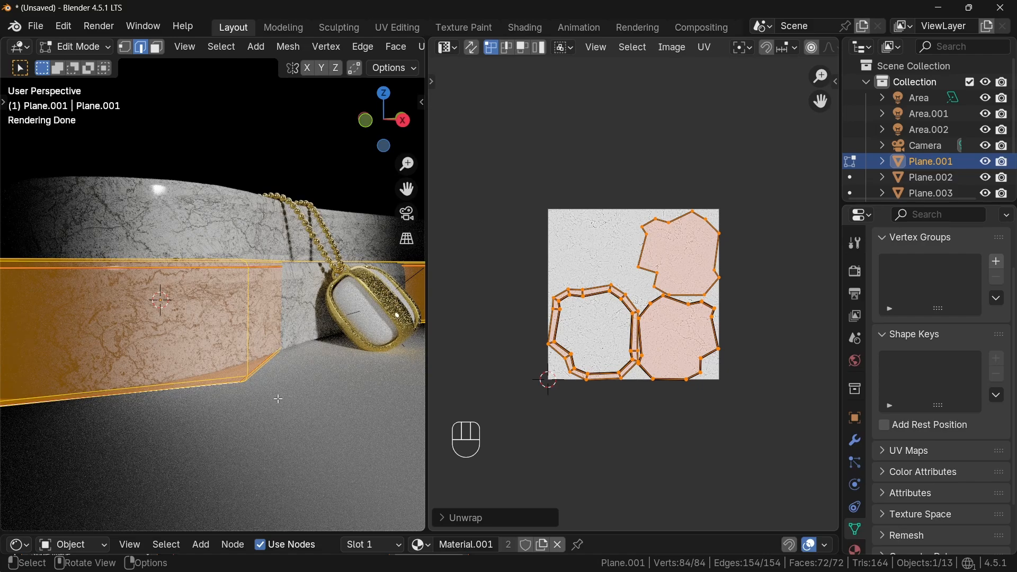
- Leave Edit Mode and set the marble Displacement node's Scale to 0.001
{"action": "key", "text": "Tab"}
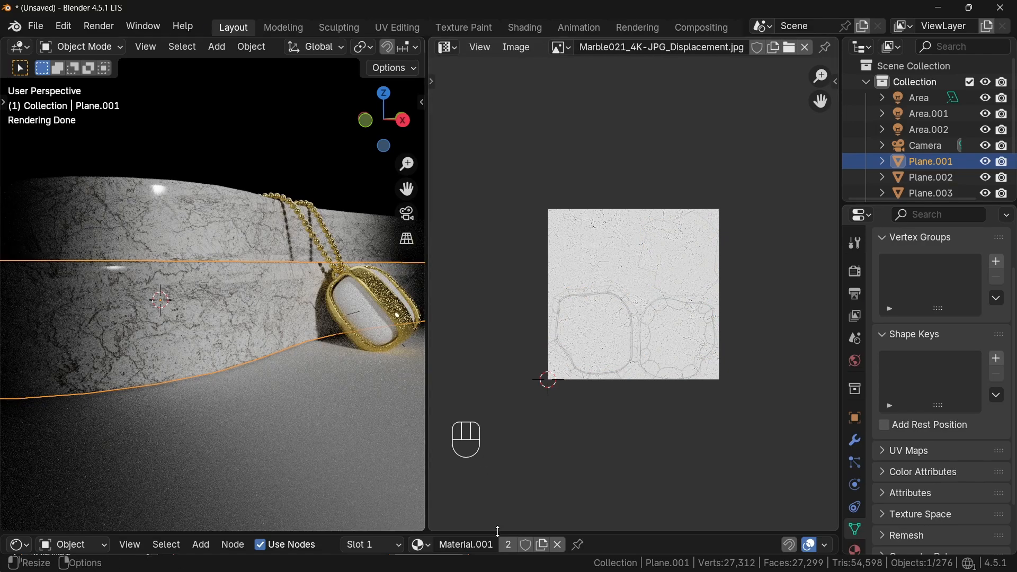
{"action": "left_click_drag", "start_coordinate": [497, 531], "coordinate": [477, 313]}
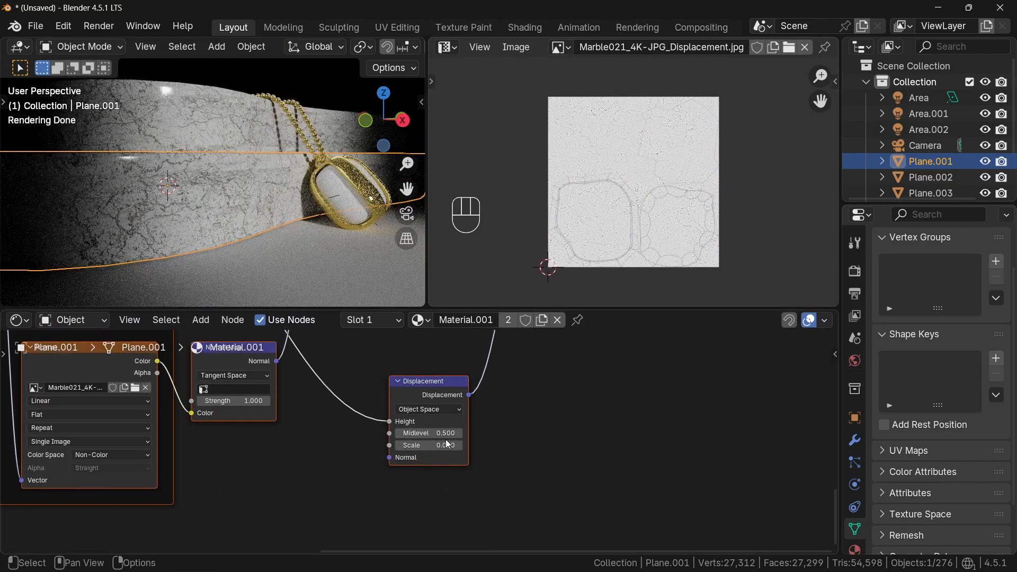
{"action": "left_click_drag", "start_coordinate": [447, 443], "coordinate": [448, 444]}
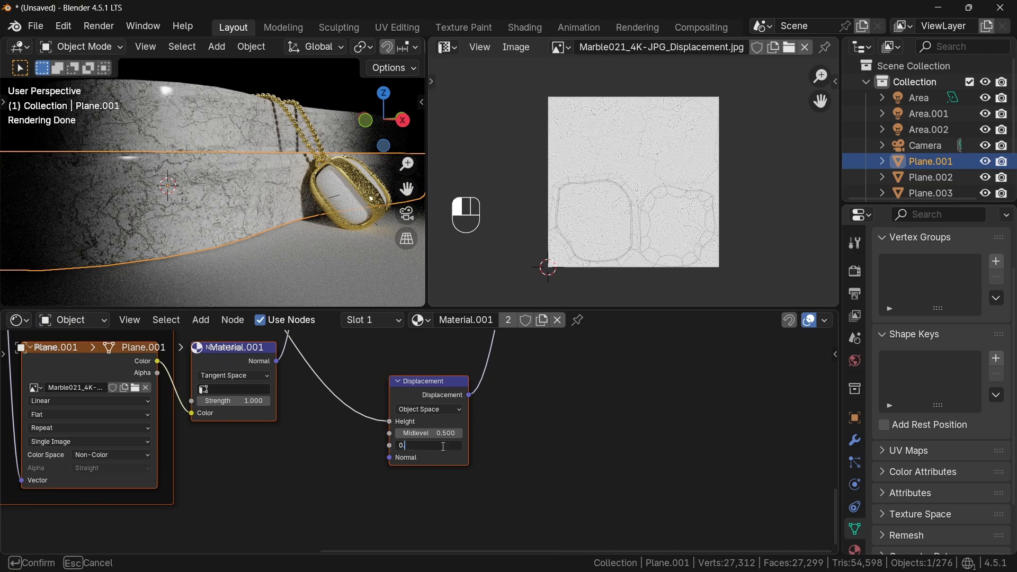
{"action": "type", "text": "0.001"}
{"action": "key", "text": "Return"}
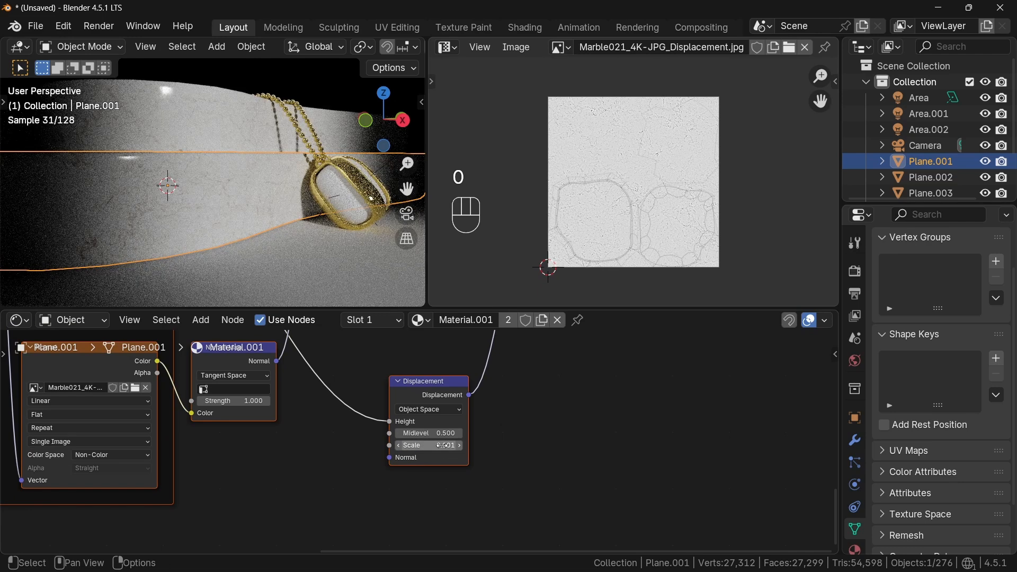
- Go to the camera view, select the camera and set its Passepartout to 1.0
{"action": "middle_click_drag", "start_coordinate": [244, 148], "coordinate": [236, 186]}
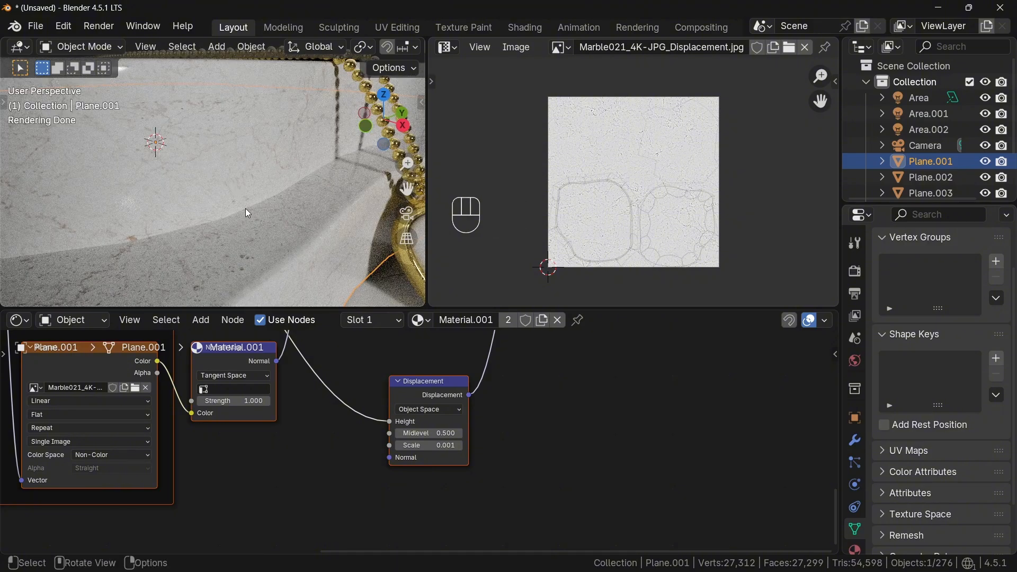
{"action": "key", "text": "KP_0"}
{"action": "key", "text": "ctrl+space"}
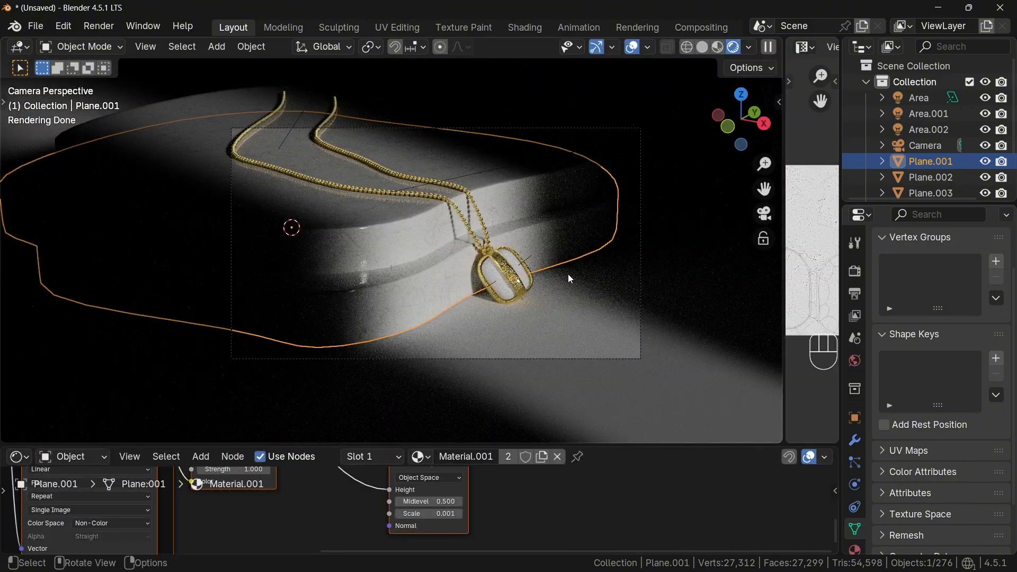
{"action": "scroll", "coordinate": [862, 517], "scroll_direction": "down", "scroll_amount": 1}
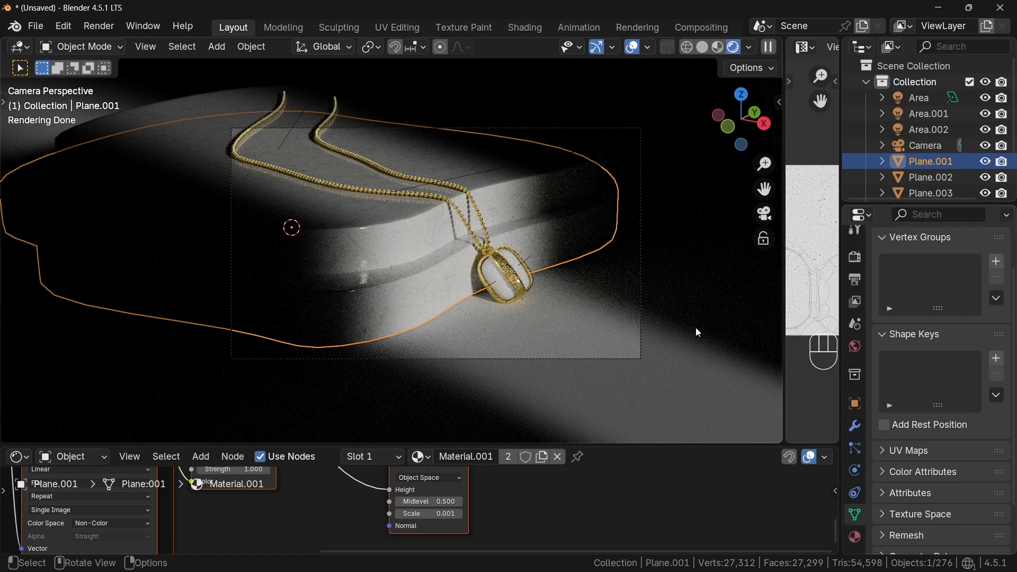
{"action": "left_click", "coordinate": [639, 339]}
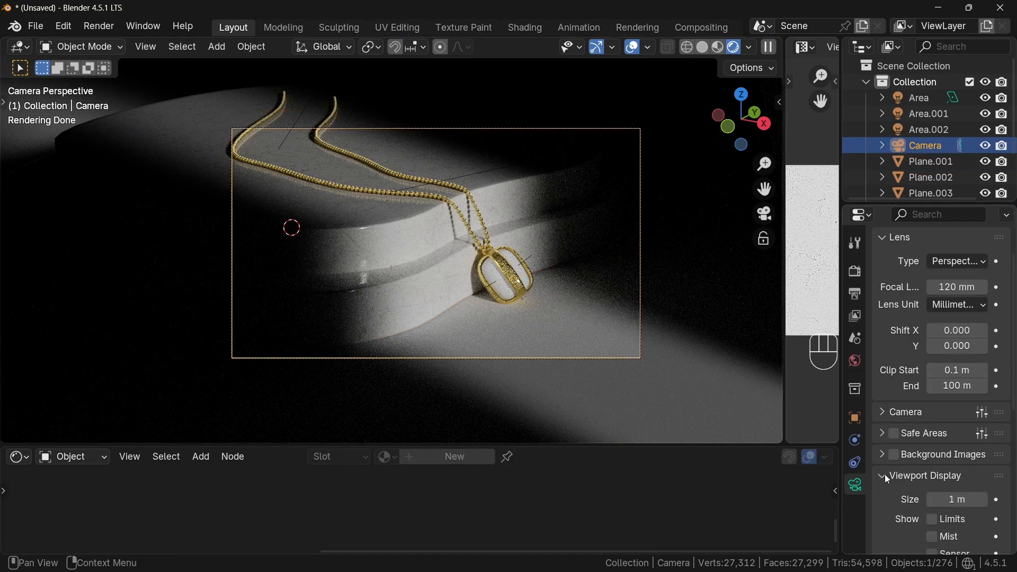
{"action": "scroll", "coordinate": [994, 476], "scroll_direction": "down", "scroll_amount": 3}
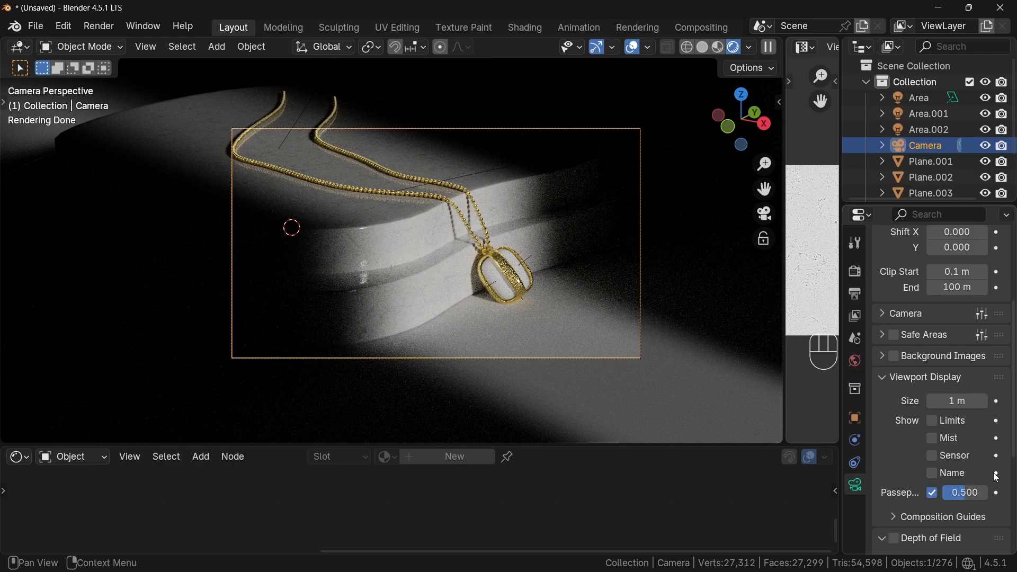
{"action": "left_click_drag", "start_coordinate": [968, 495], "coordinate": [997, 494]}
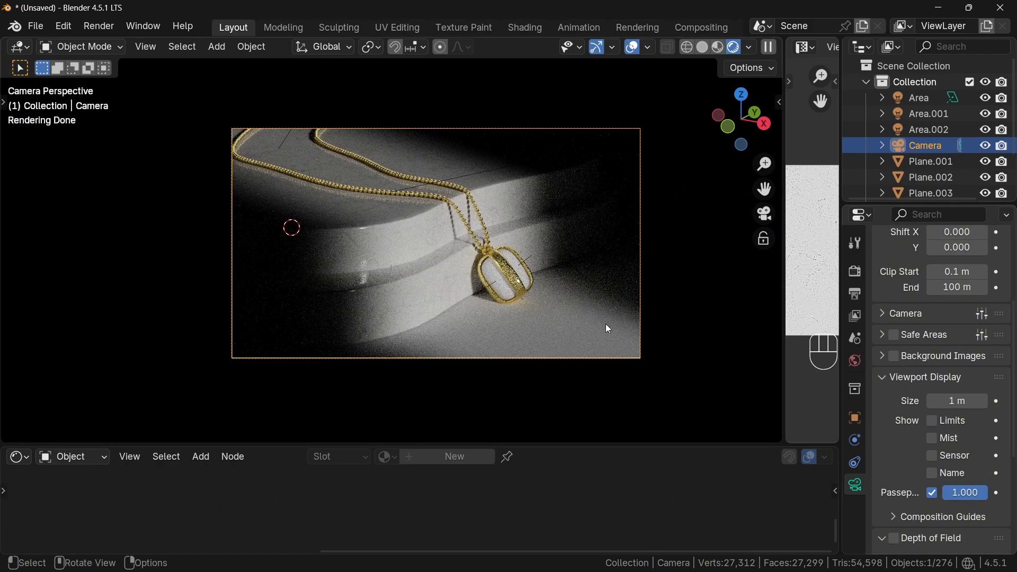
- Select the pendant's inner sphere and create a new material for it
{"action": "left_click", "coordinate": [521, 267]}
{"action": "scroll", "coordinate": [516, 276], "scroll_direction": "up", "scroll_amount": 2}
{"action": "left_click_drag", "start_coordinate": [427, 444], "coordinate": [430, 364]}
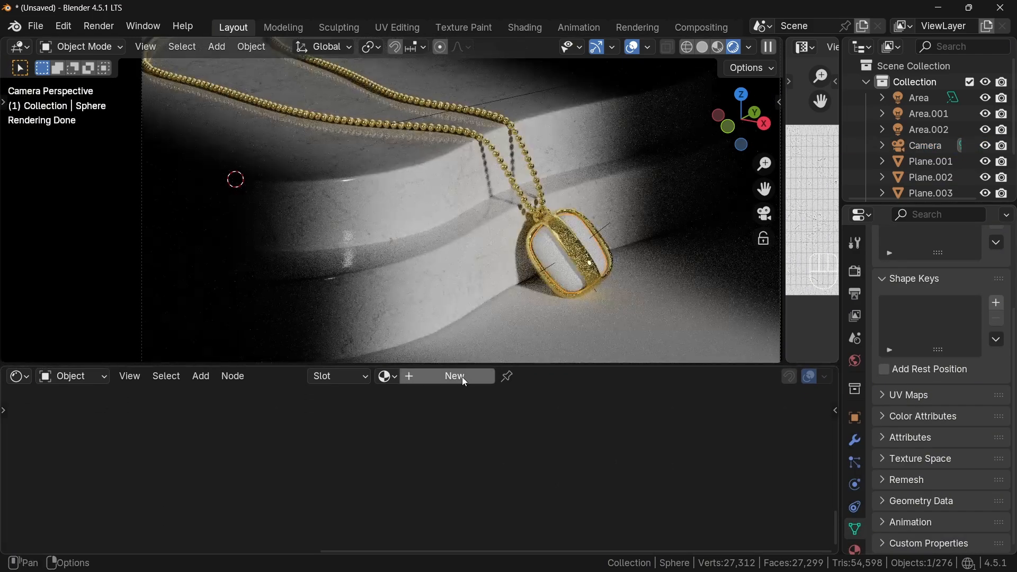
{"action": "left_click", "coordinate": [462, 377]}
{"action": "middle_click_drag", "start_coordinate": [469, 448], "coordinate": [584, 424]}
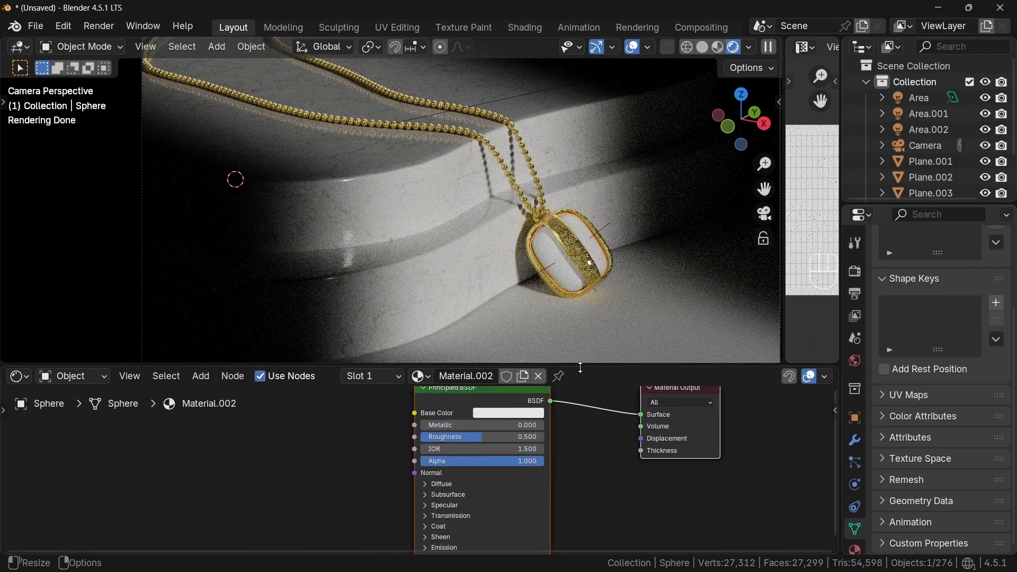
{"action": "left_click_drag", "start_coordinate": [580, 367], "coordinate": [574, 289]}
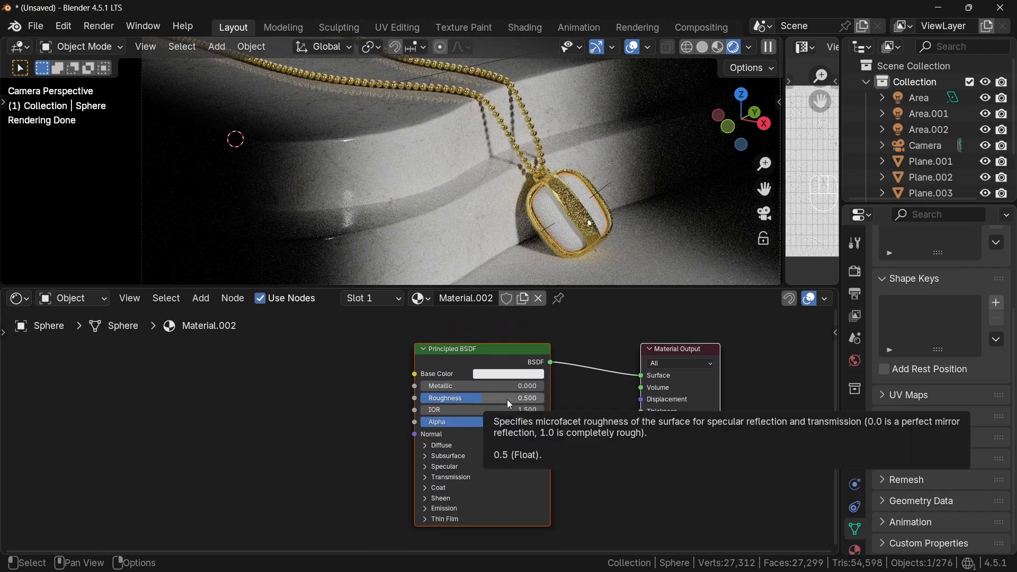
- Turn the sphere material into glass: roughness 0, IOR 2.4 and a raised Transmission weight
{"action": "key", "text": "BackSpace"}
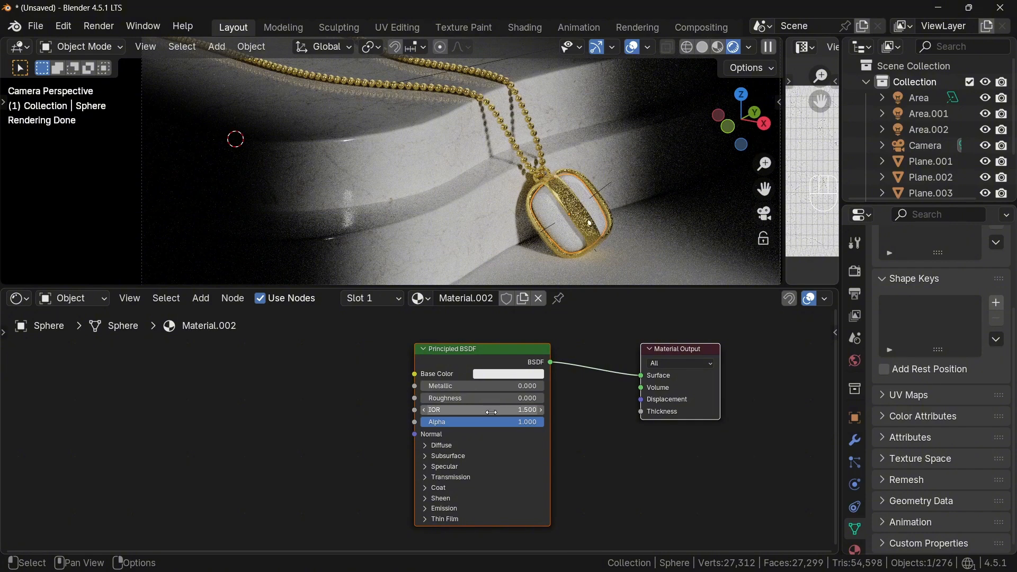
{"action": "left_click", "coordinate": [492, 412]}
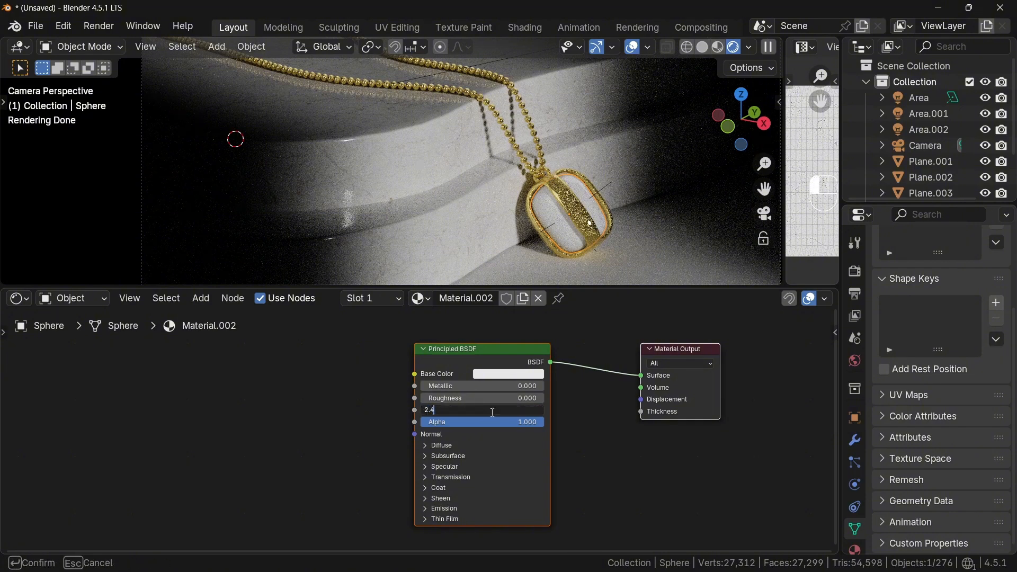
{"action": "key", "text": "Return"}
{"action": "left_click", "coordinate": [445, 478]}
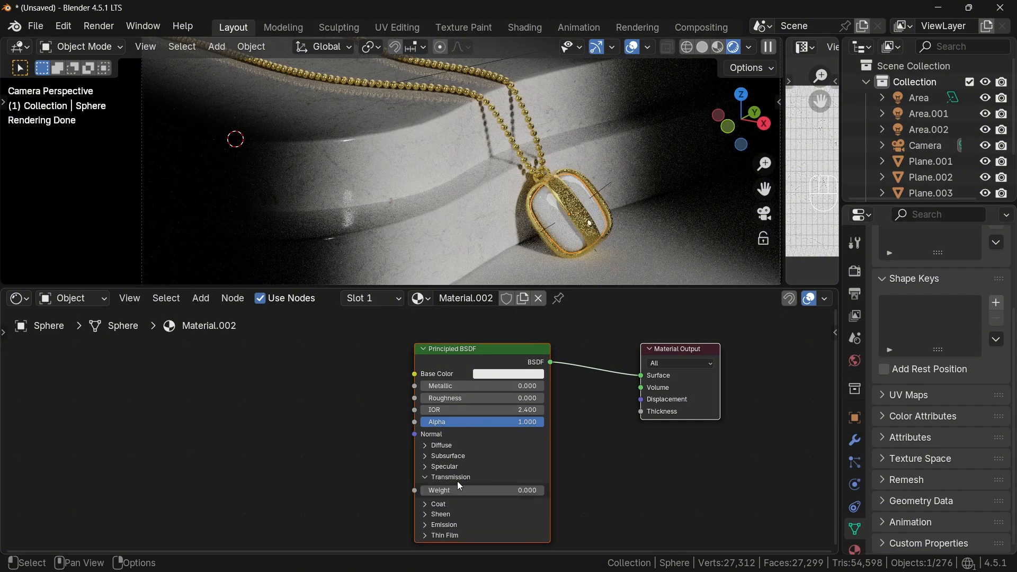
{"action": "left_click_drag", "start_coordinate": [478, 490], "coordinate": [507, 490]}
{"action": "left_click_drag", "start_coordinate": [615, 295], "coordinate": [645, 401]}
{"action": "middle_click_drag", "start_coordinate": [644, 397], "coordinate": [647, 363], "text": "ctrl"}
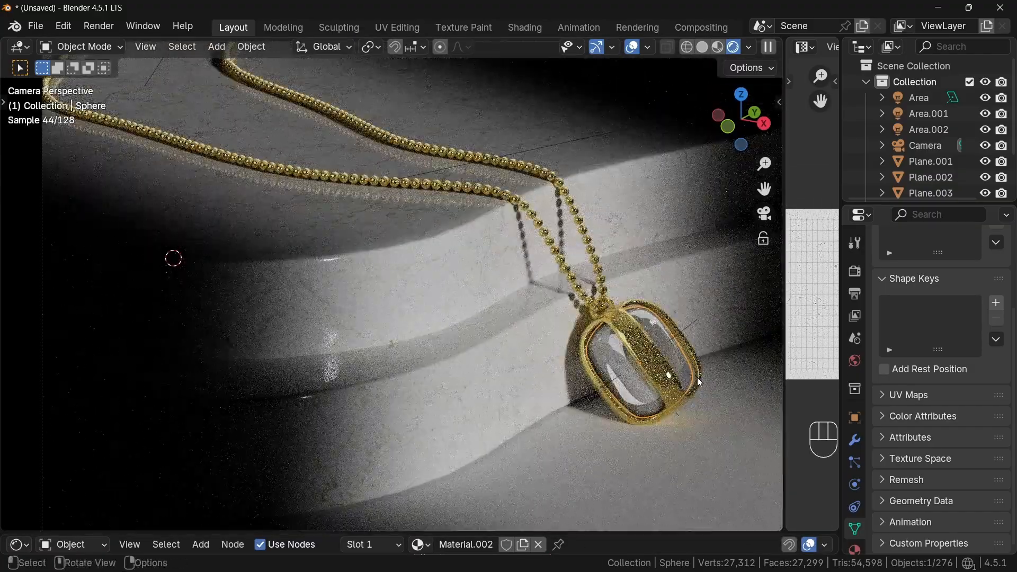
- Scale the glass sphere slightly and apply its object scale
{"action": "key", "text": "s"}
{"action": "left_click", "coordinate": [701, 380]}
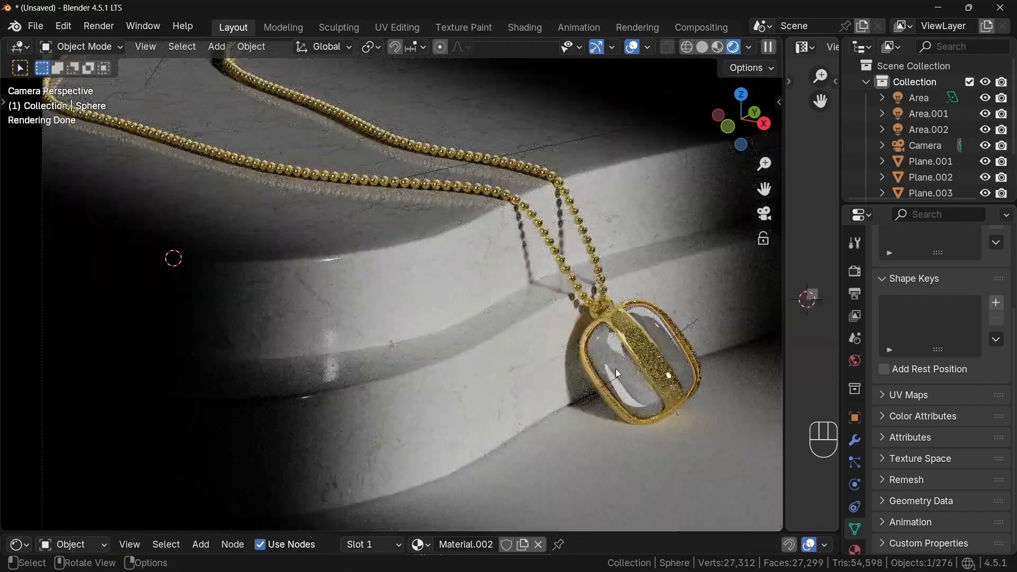
{"action": "key", "text": "ctrl+a"}
{"action": "left_click", "coordinate": [575, 363]}
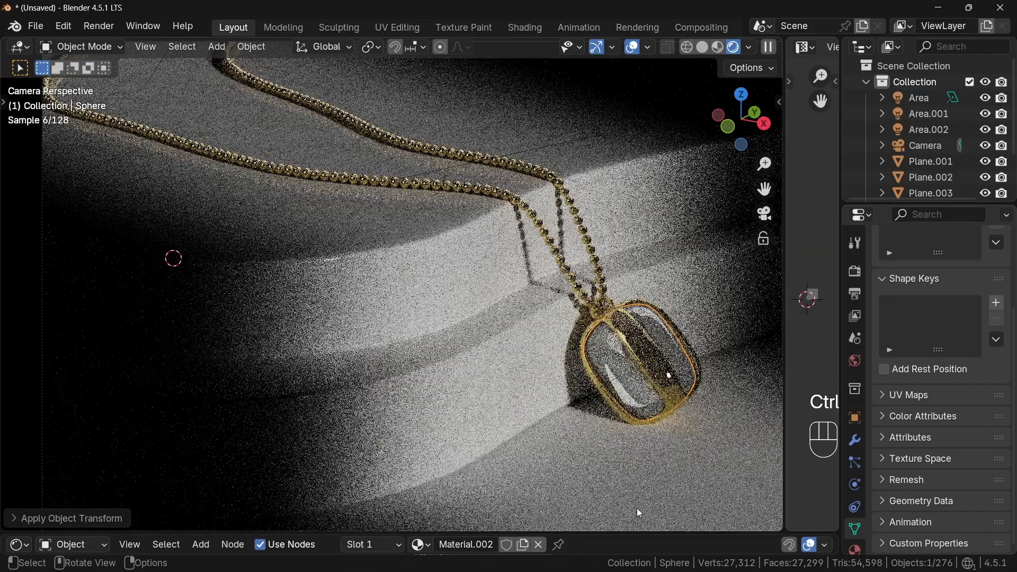